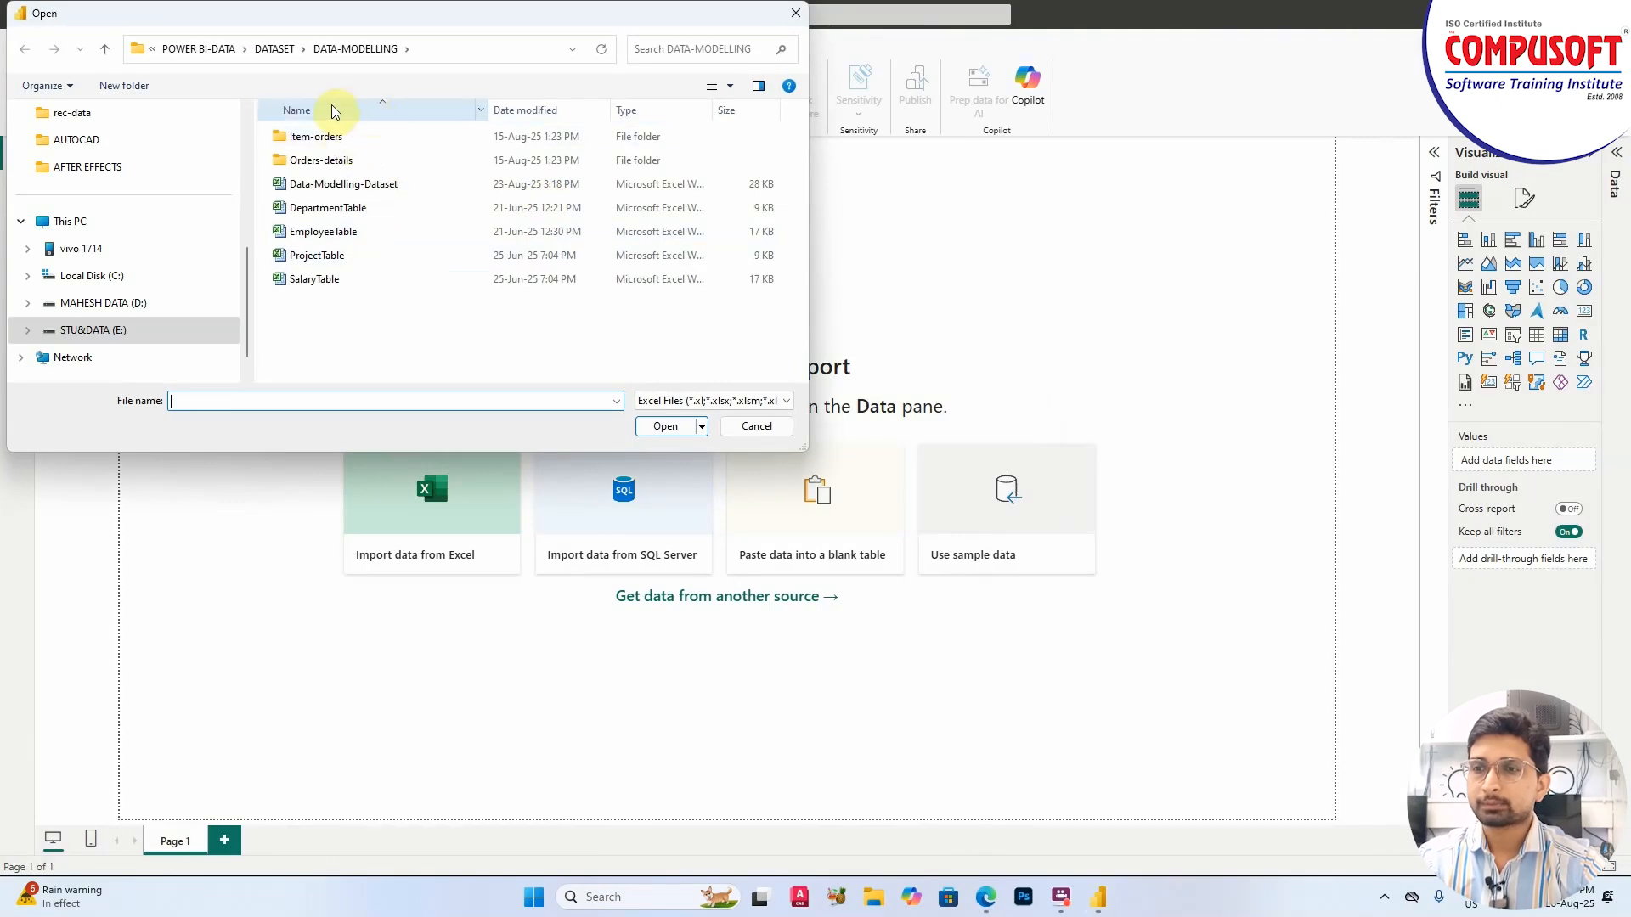
Load Sheet1 from the Sales_Transactions workbook in the DATASET folder
click(275, 49)
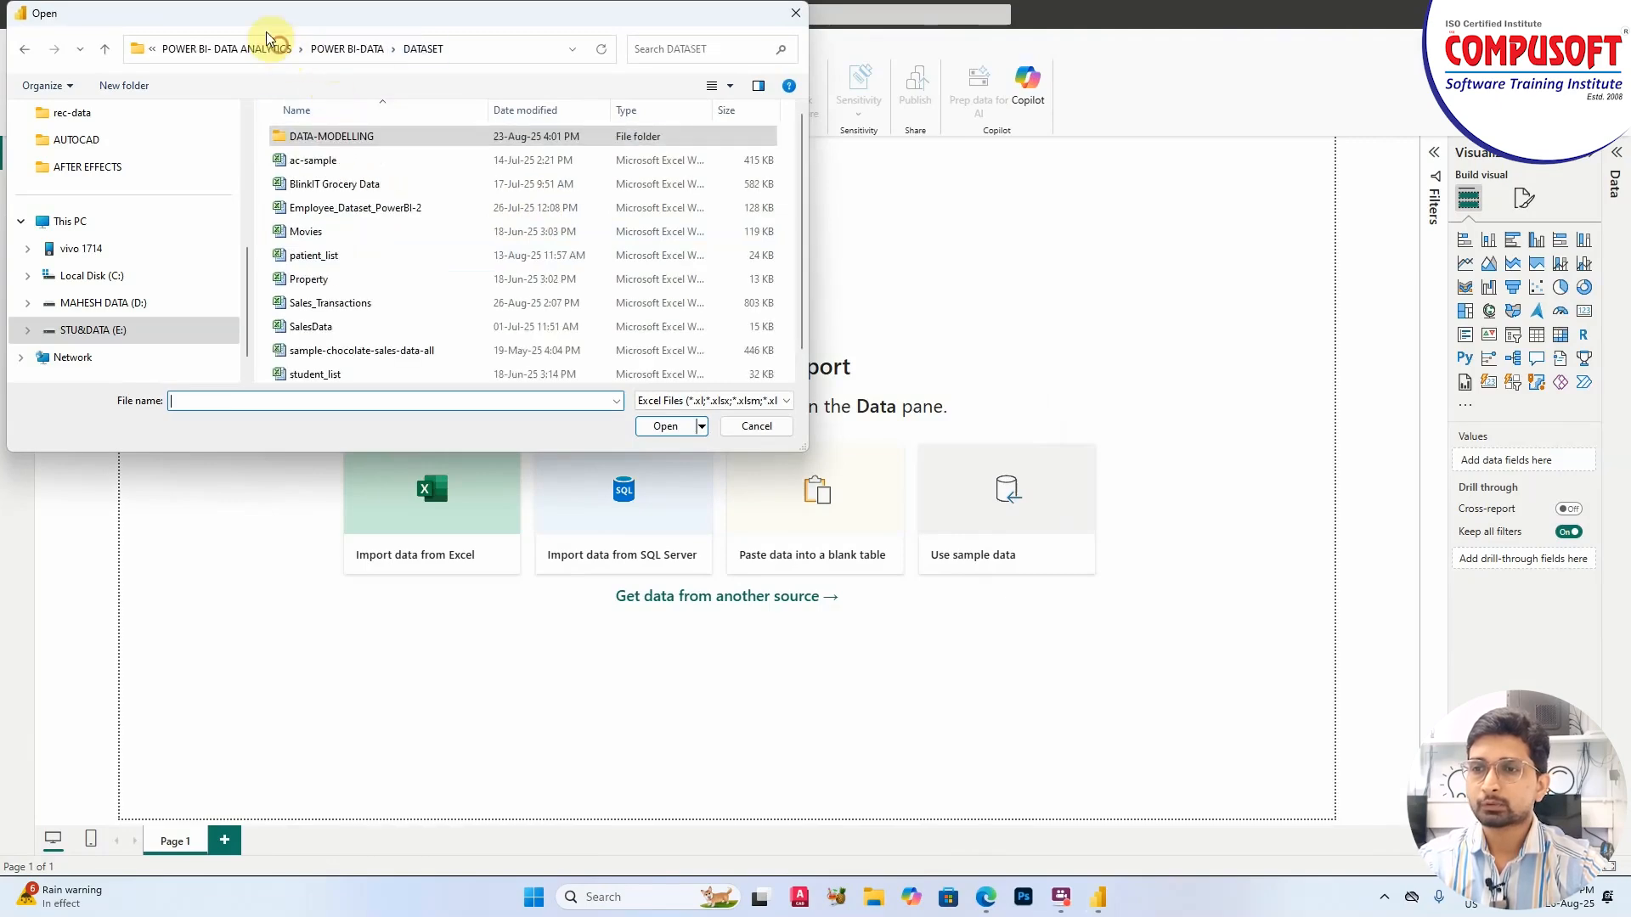
click(330, 304)
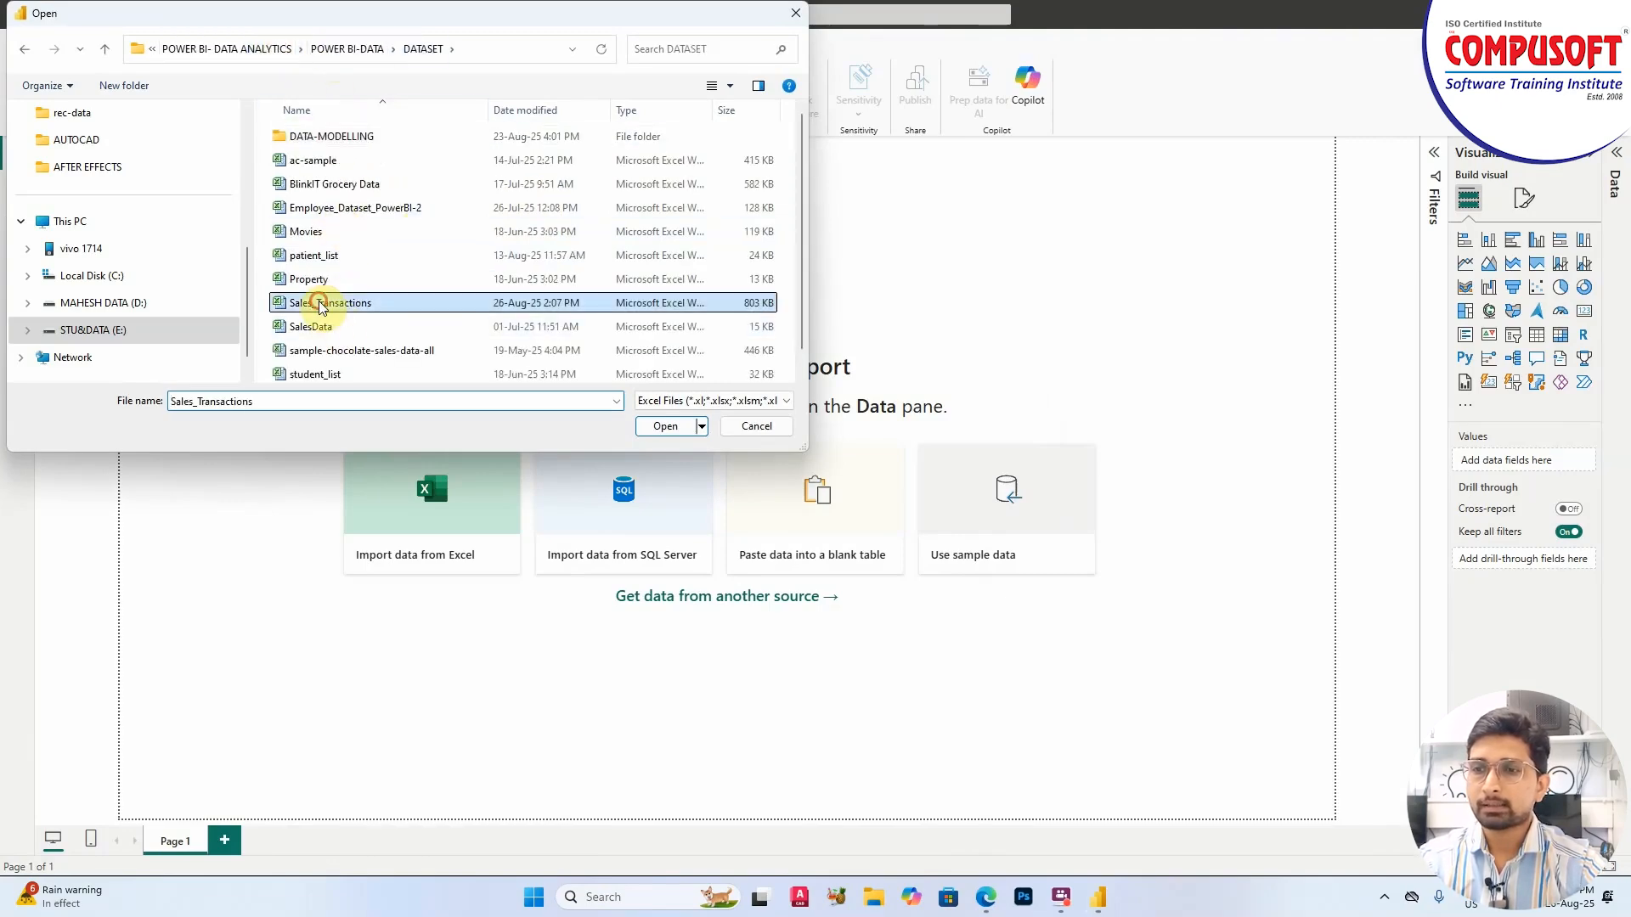
click(665, 426)
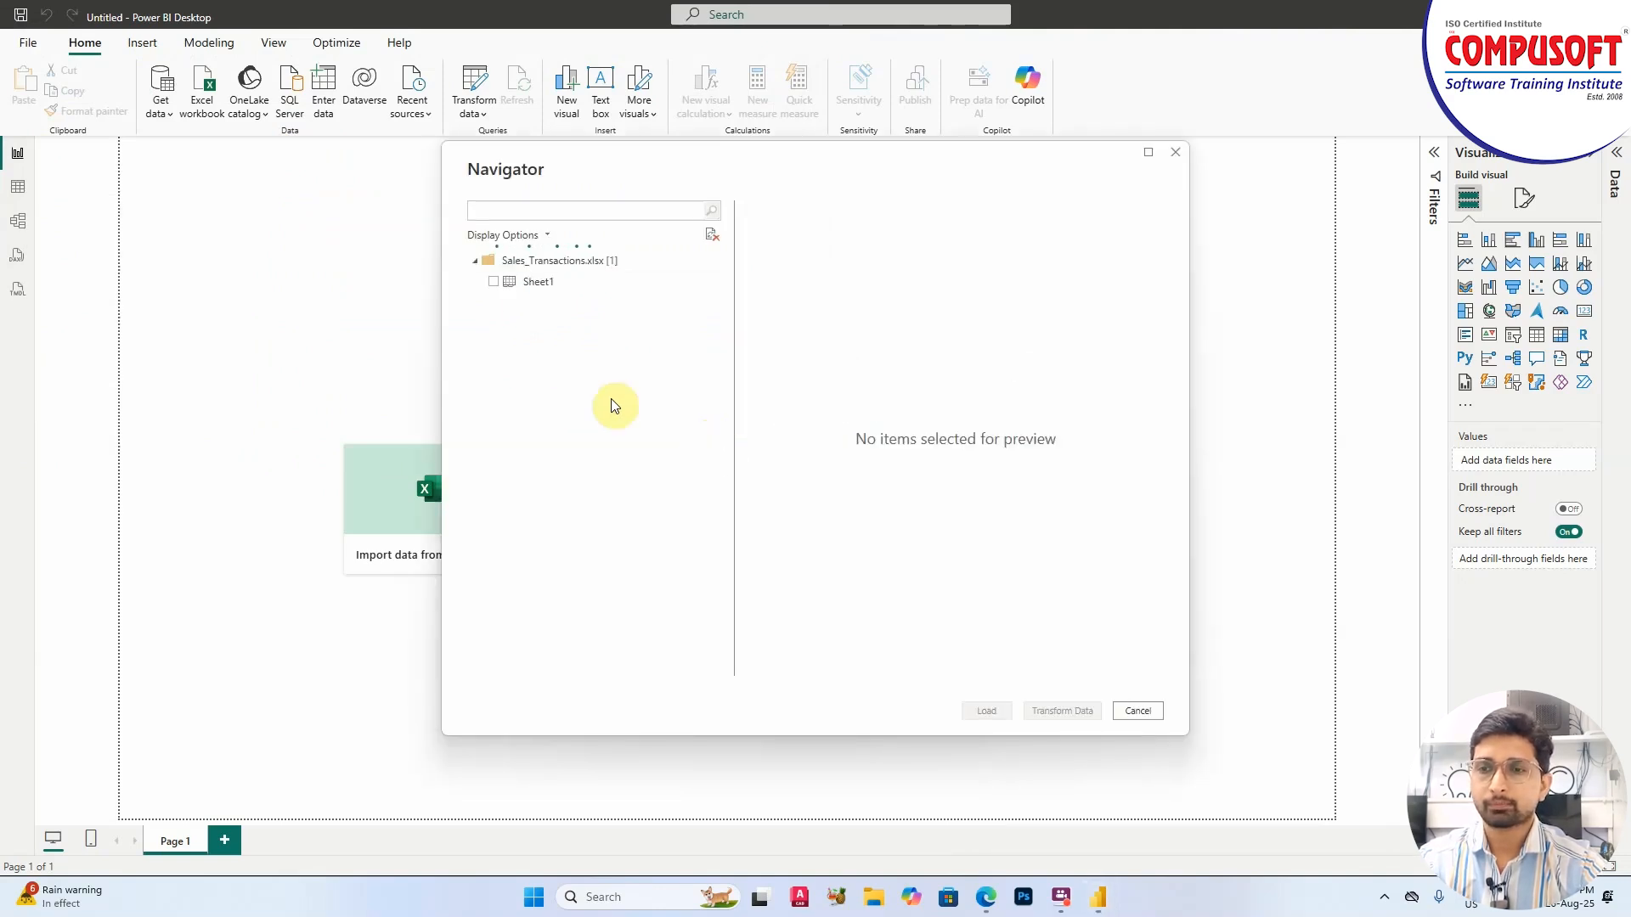
click(492, 282)
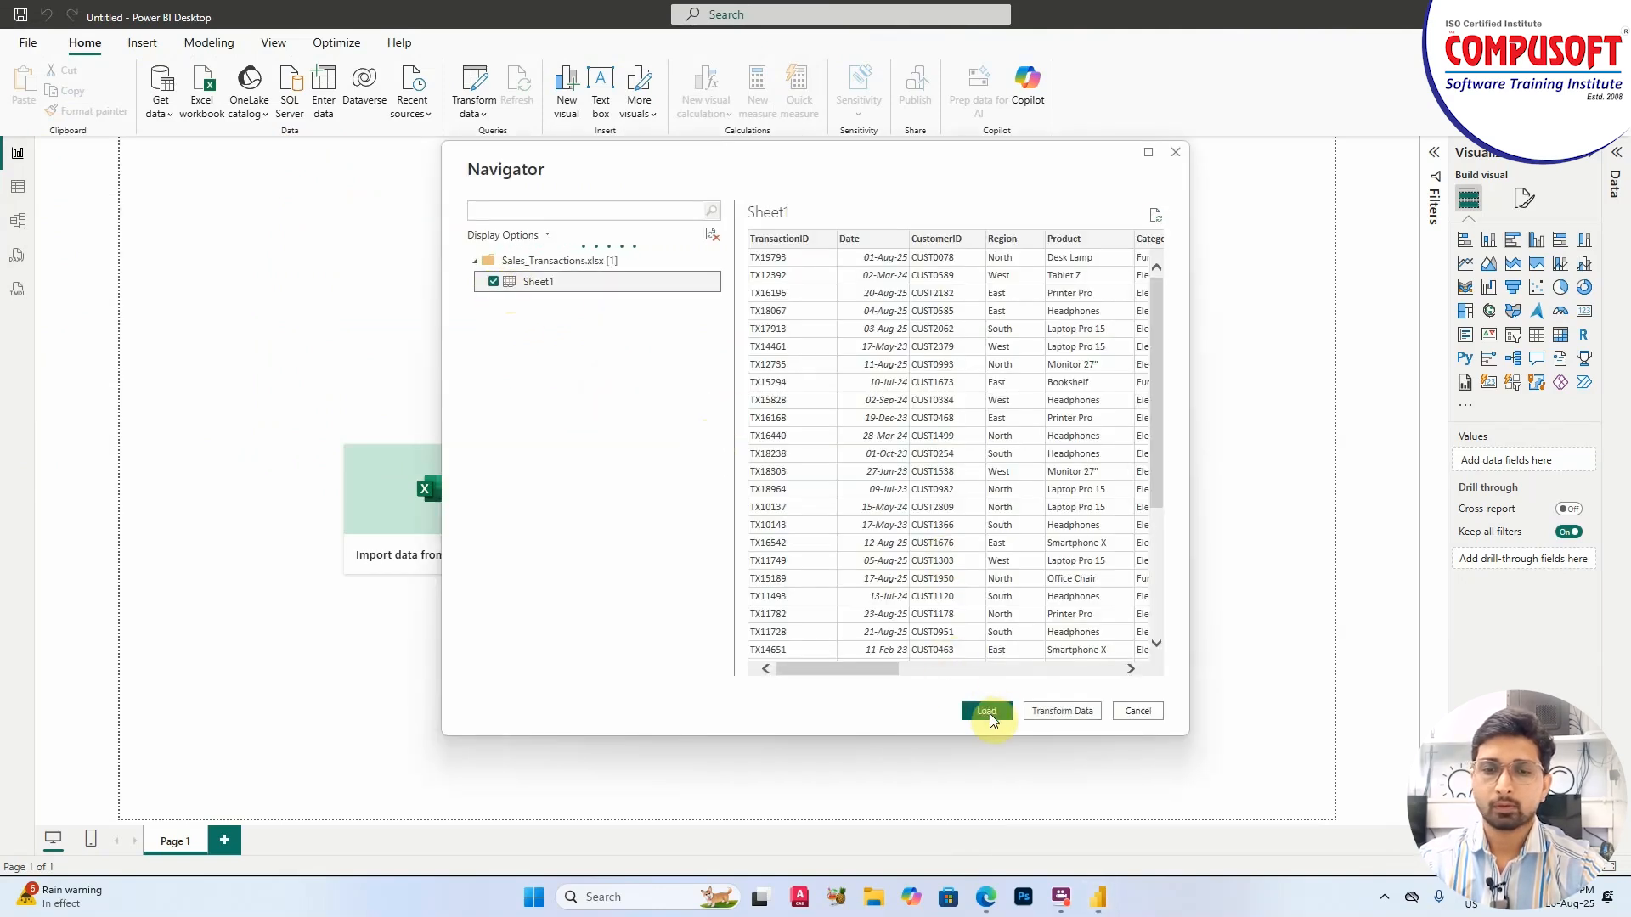
click(988, 714)
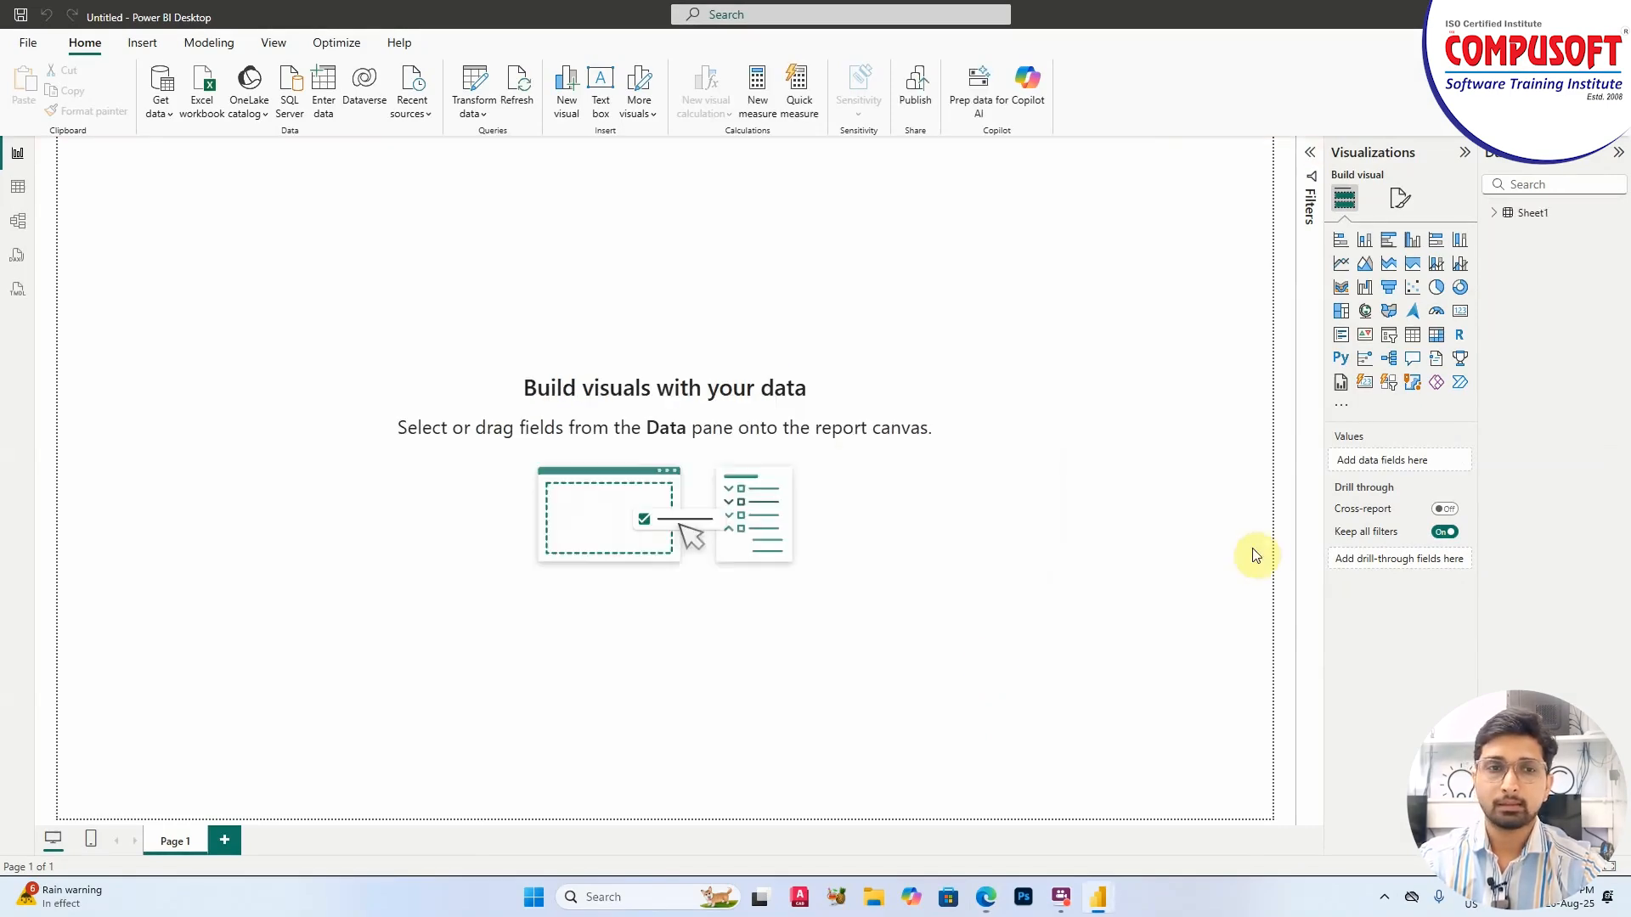
Rename the loaded Sheet1 table as Sales
double_click(1525, 214)
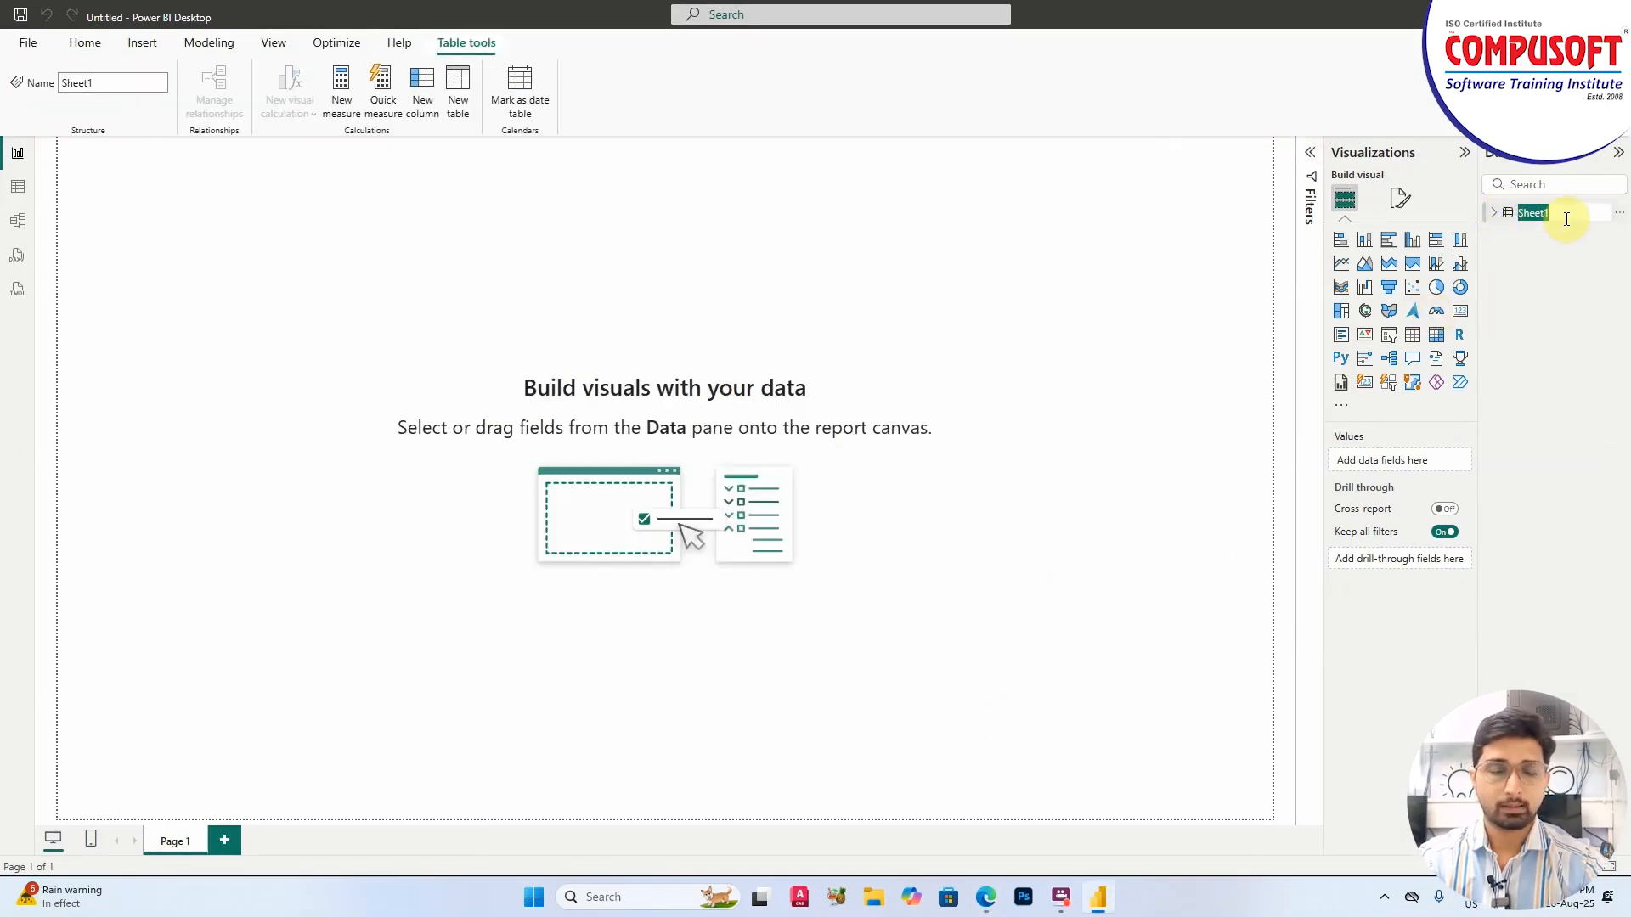
key(BackSpace)
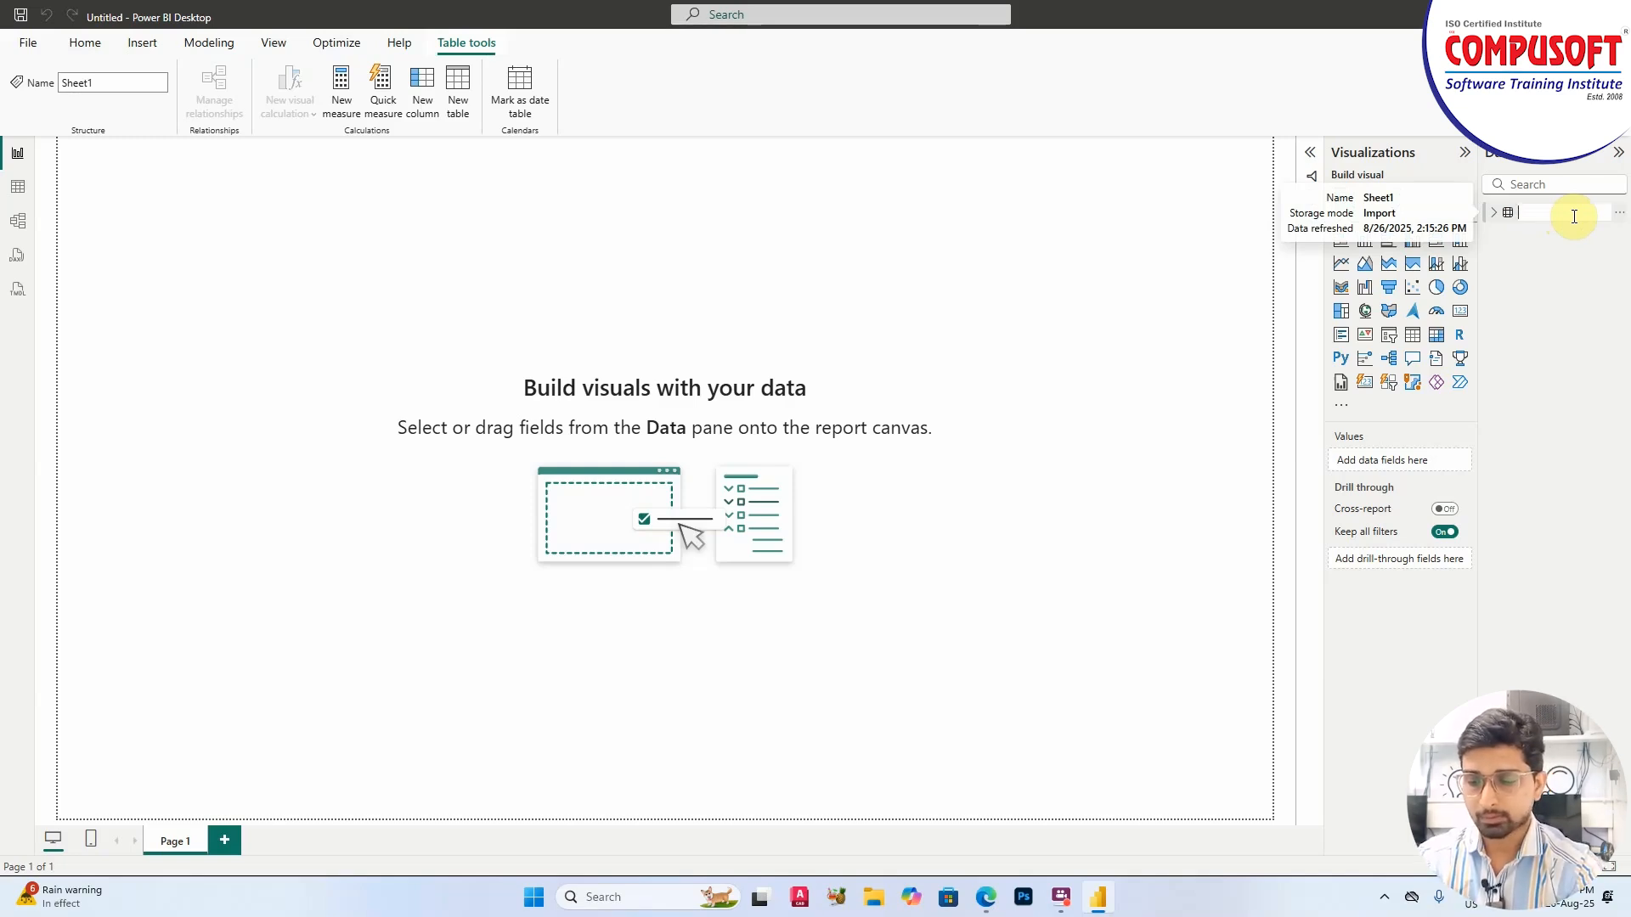
key(Return)
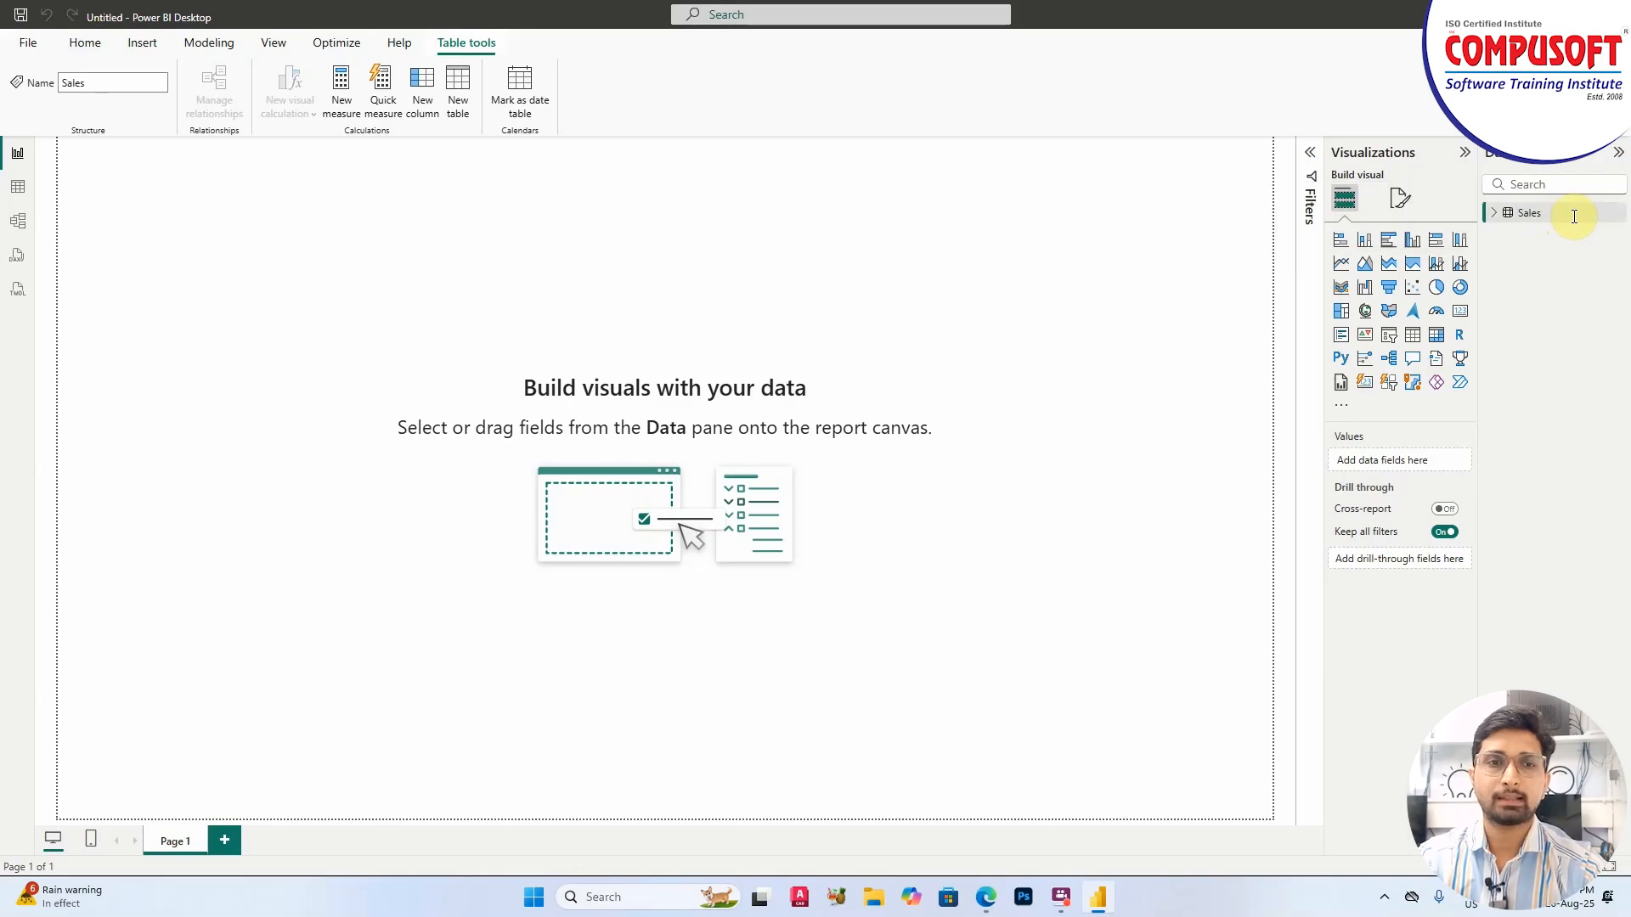
Examine the rows and columns of the Sales table in Table view, looking for empty columns
click(18, 186)
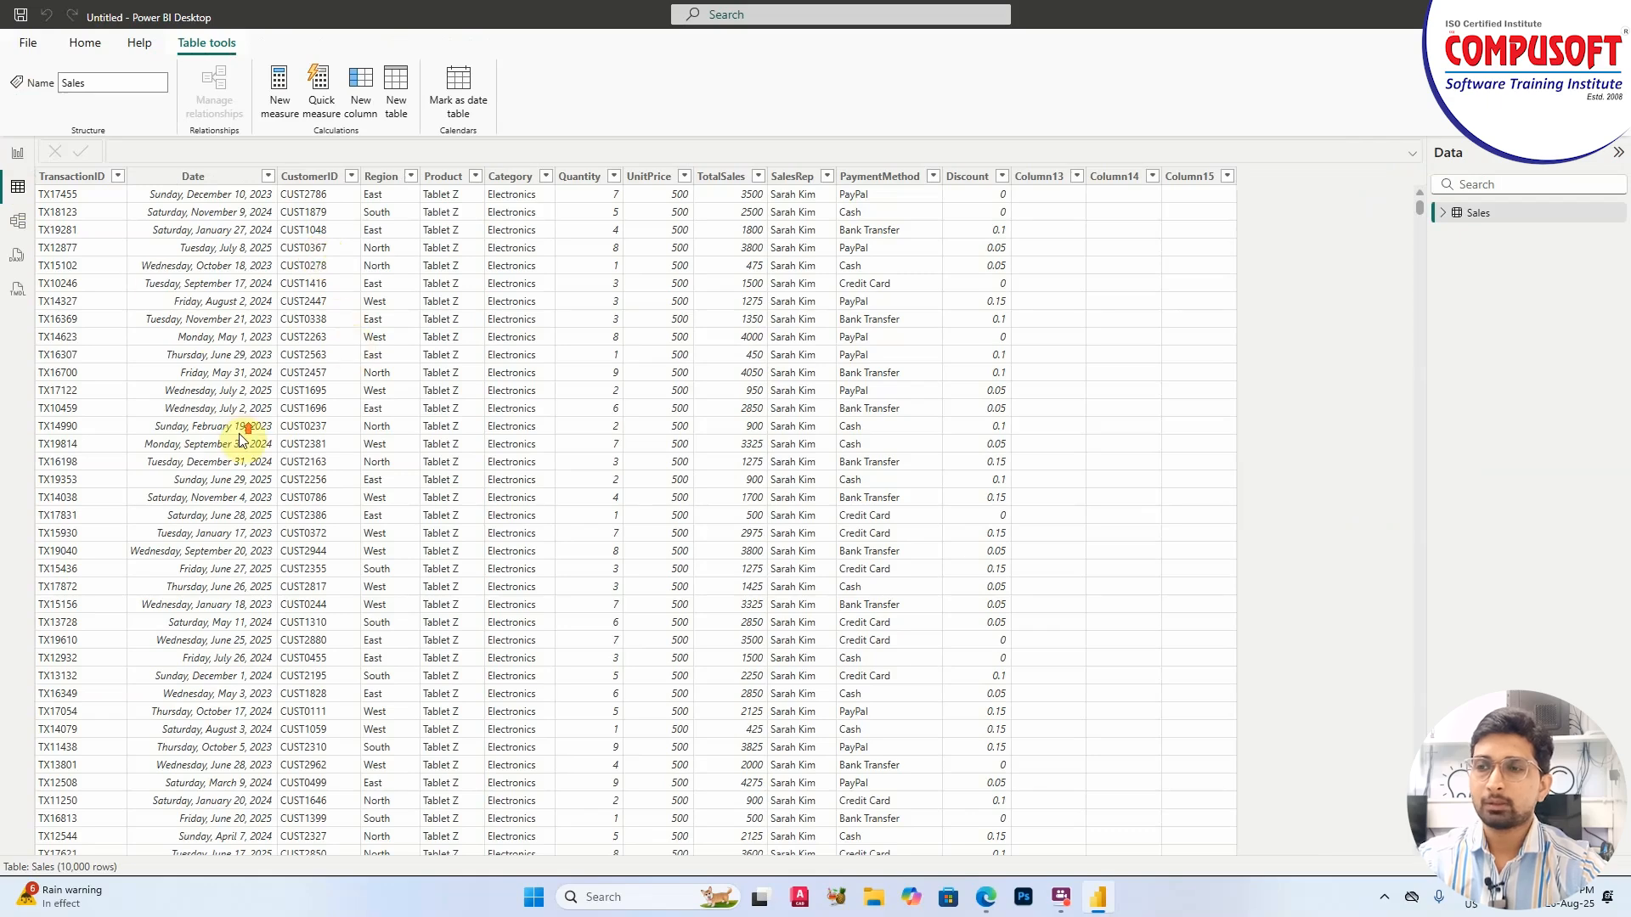
click(76, 214)
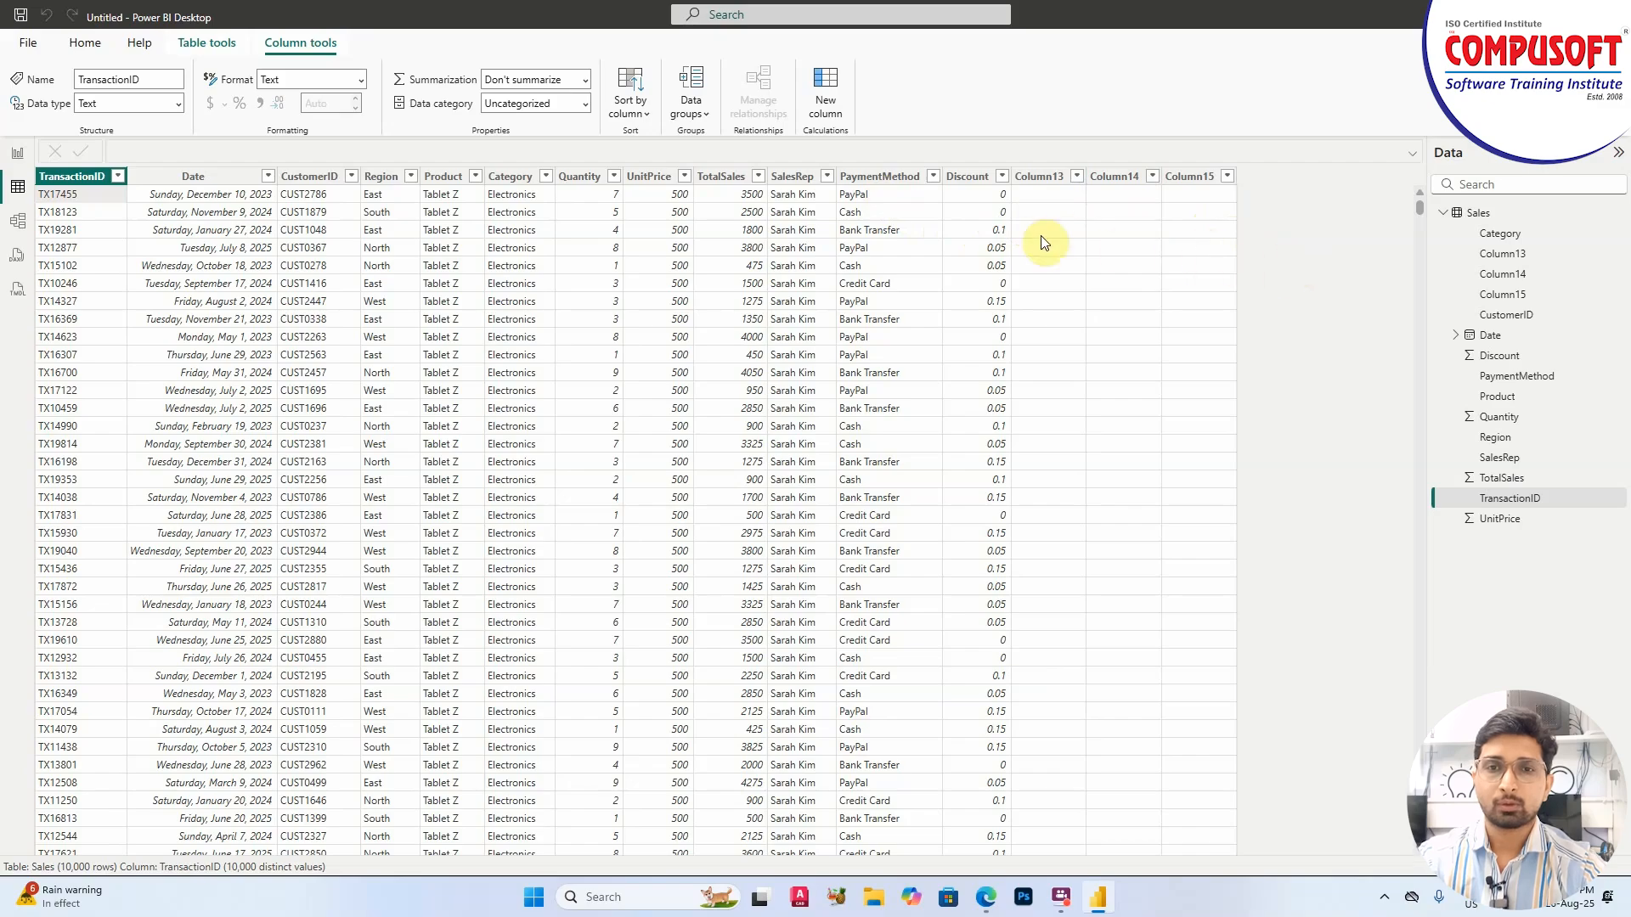
scroll(1036, 471, down, 5)
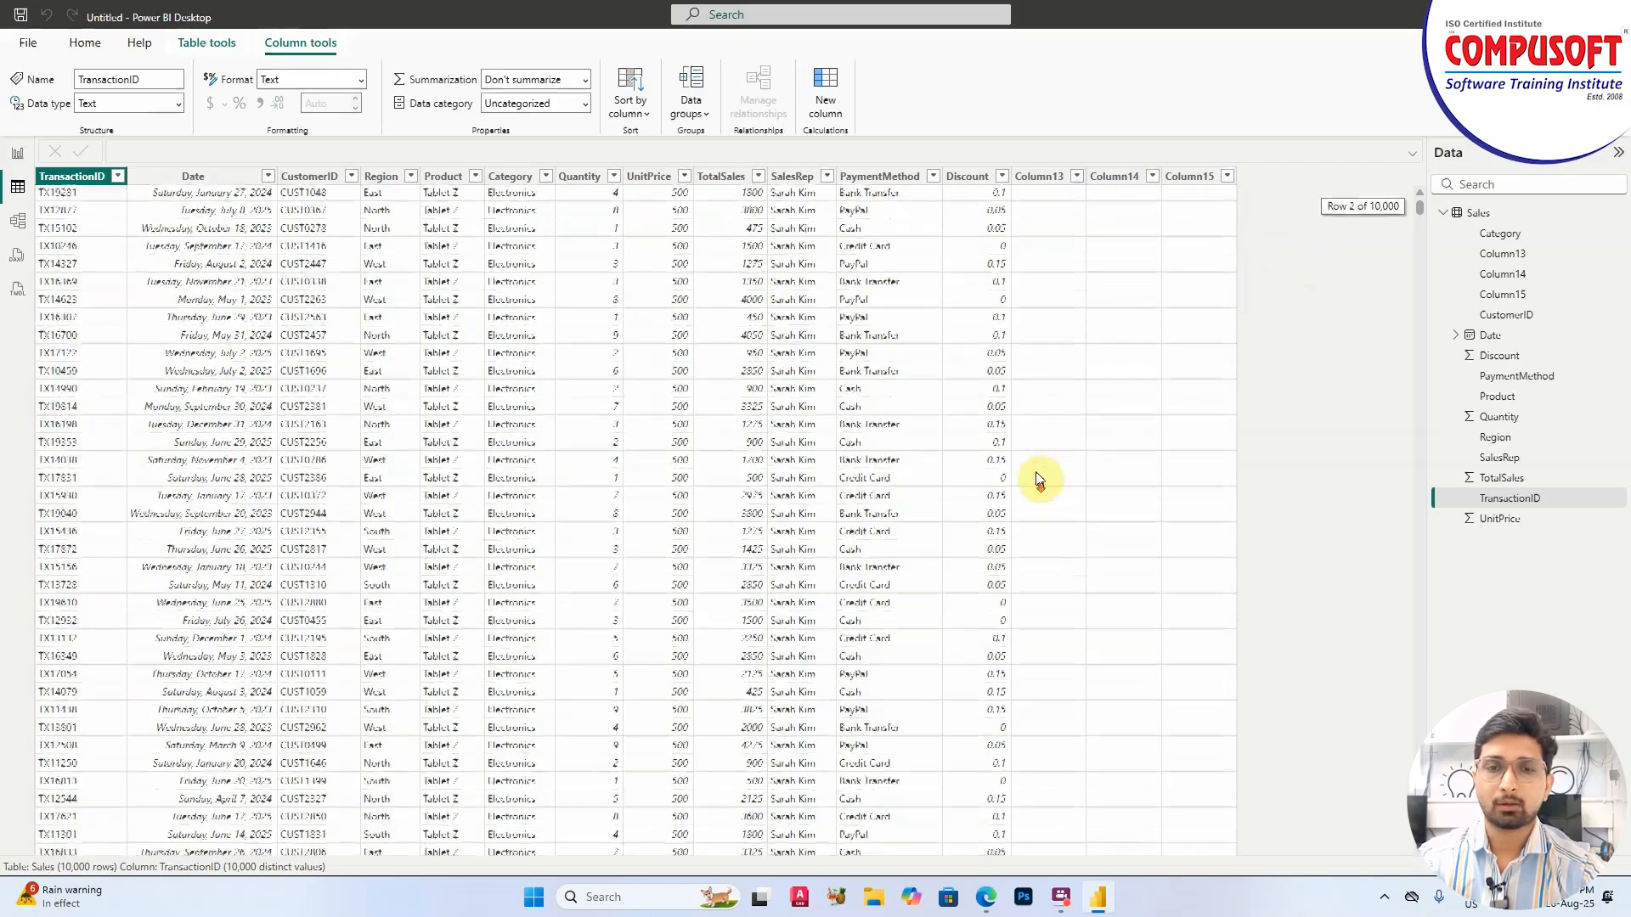
scroll(1073, 544, up, 5)
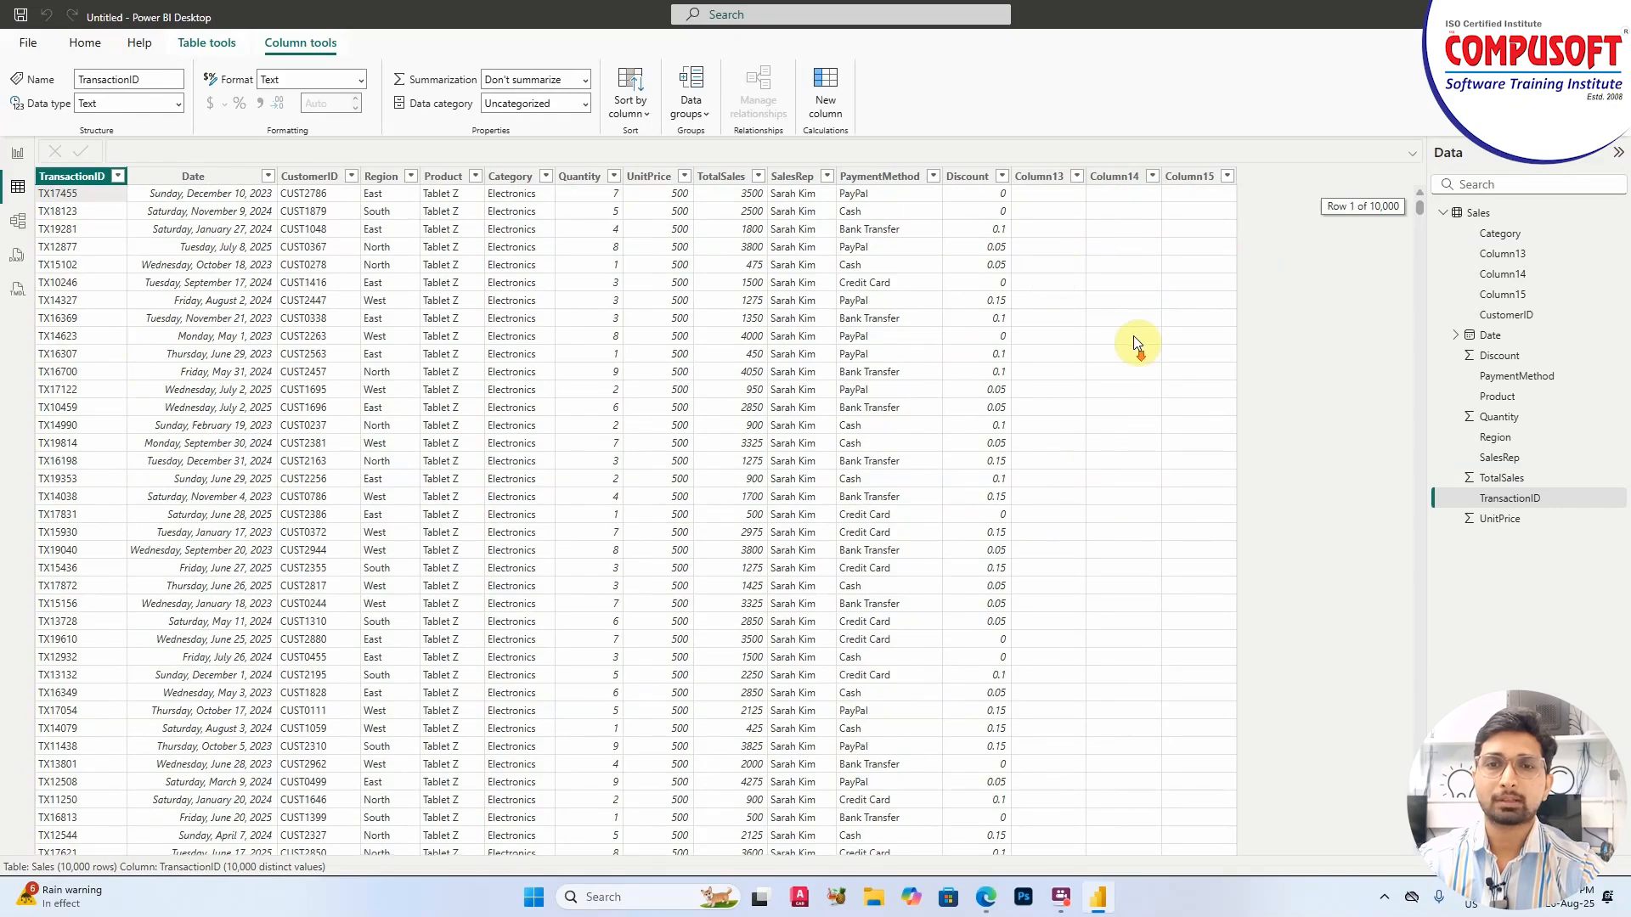
scroll(1117, 422, down, 10)
scroll(1109, 450, up, 10)
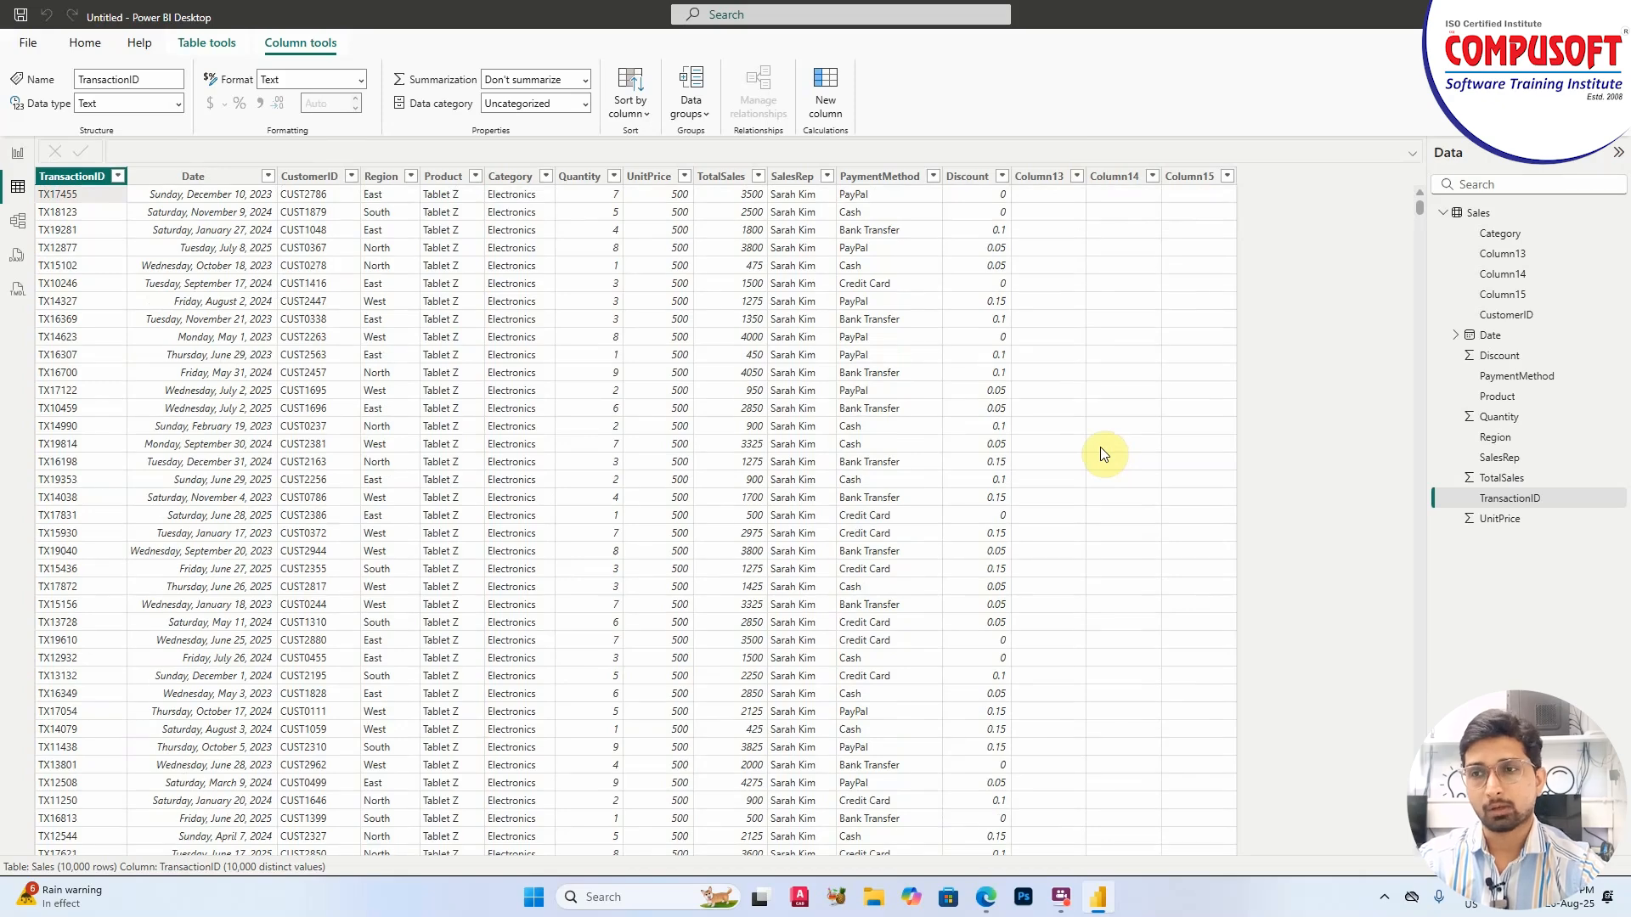
Remove Column13, Column14 and Column15 from the Sales query in Power Query Editor and apply the changes
click(88, 44)
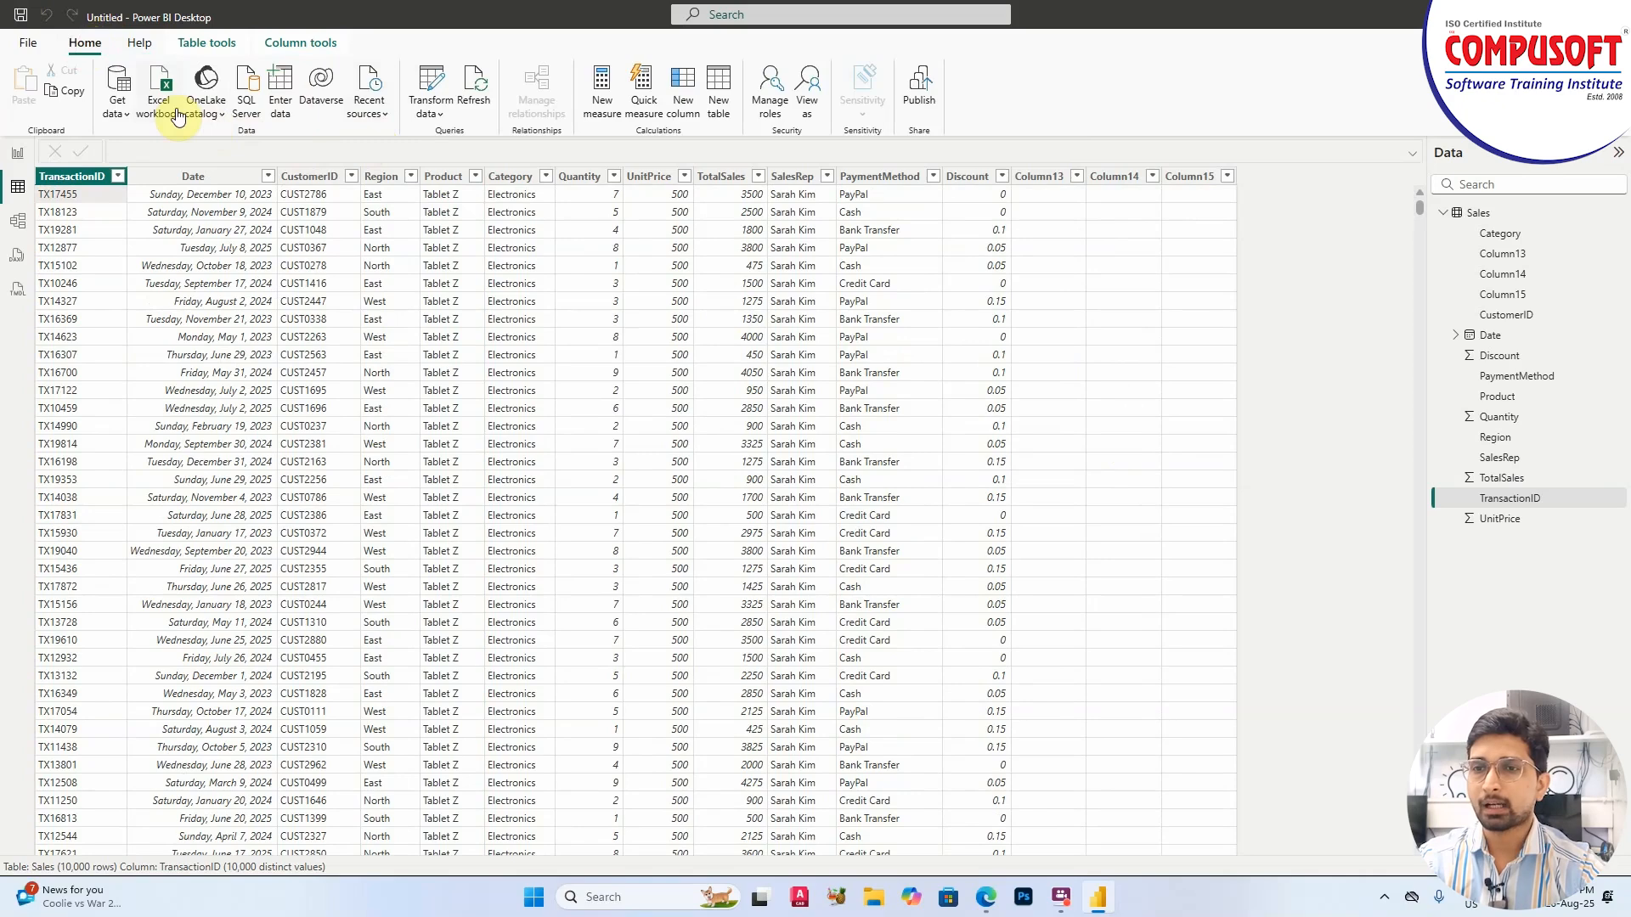
click(433, 81)
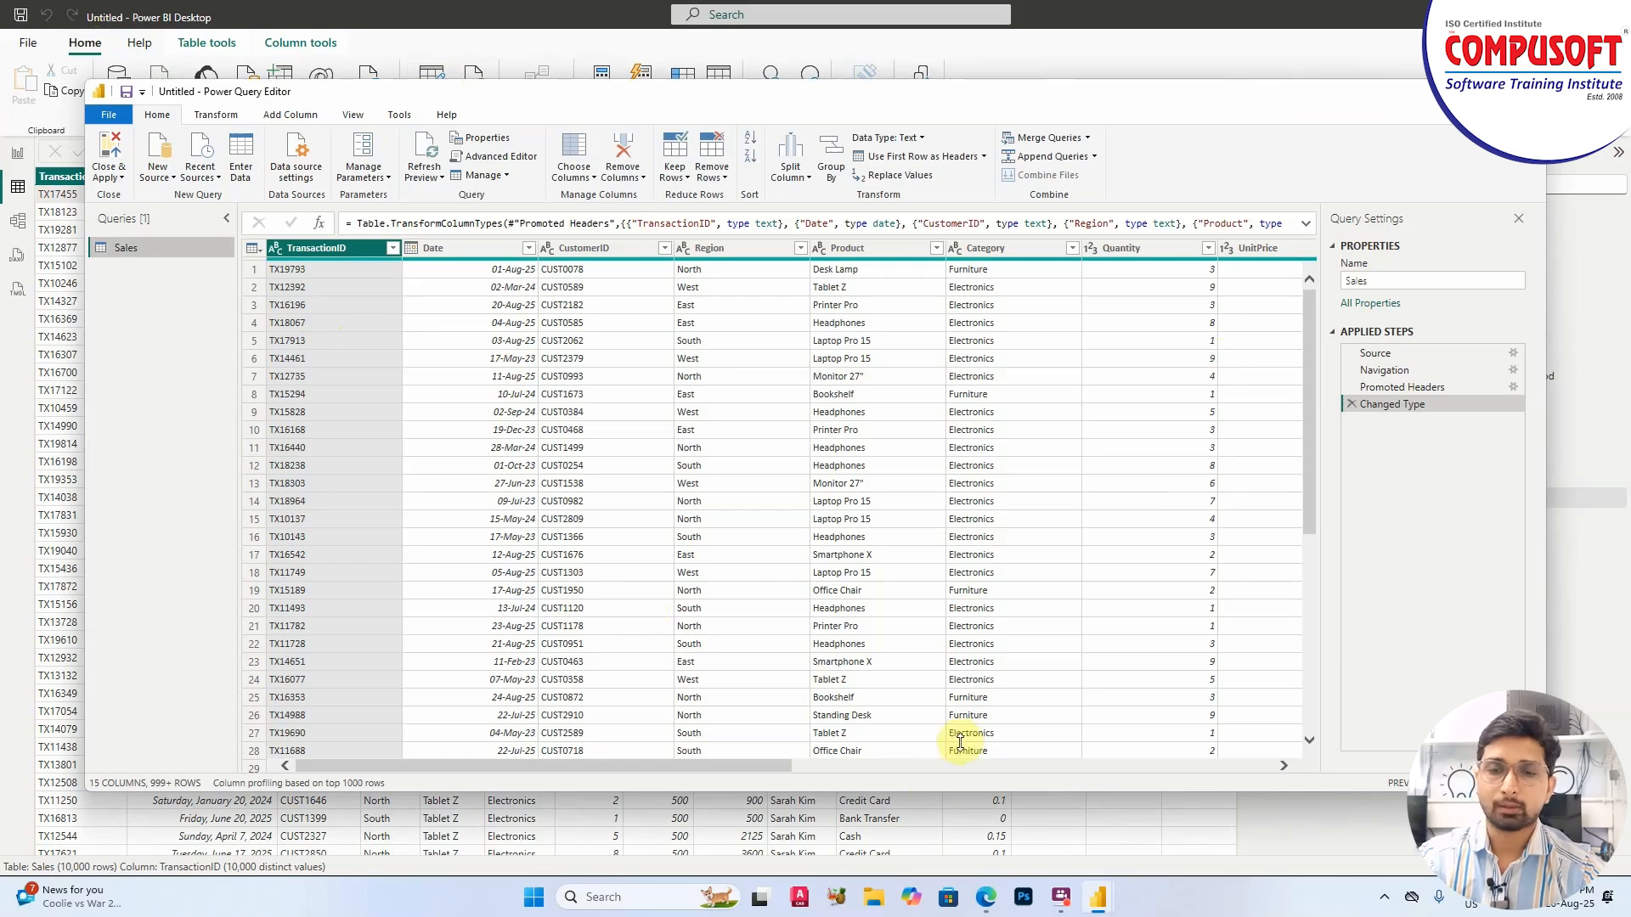
drag(765, 765, 1273, 768)
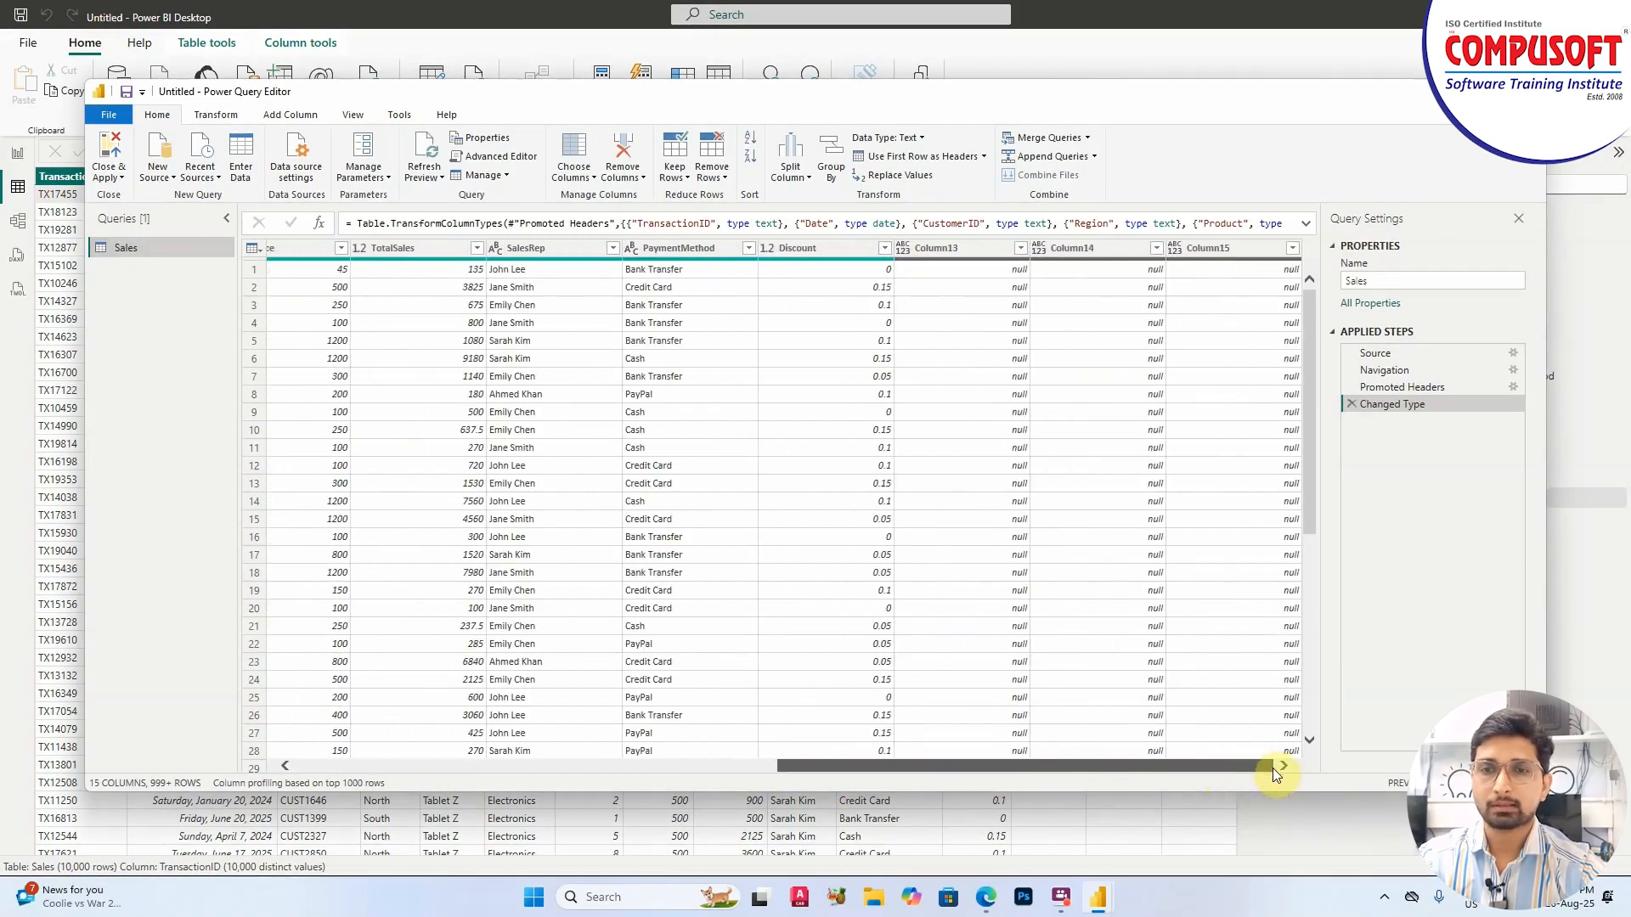
click(978, 255)
ctrl+click(1084, 255)
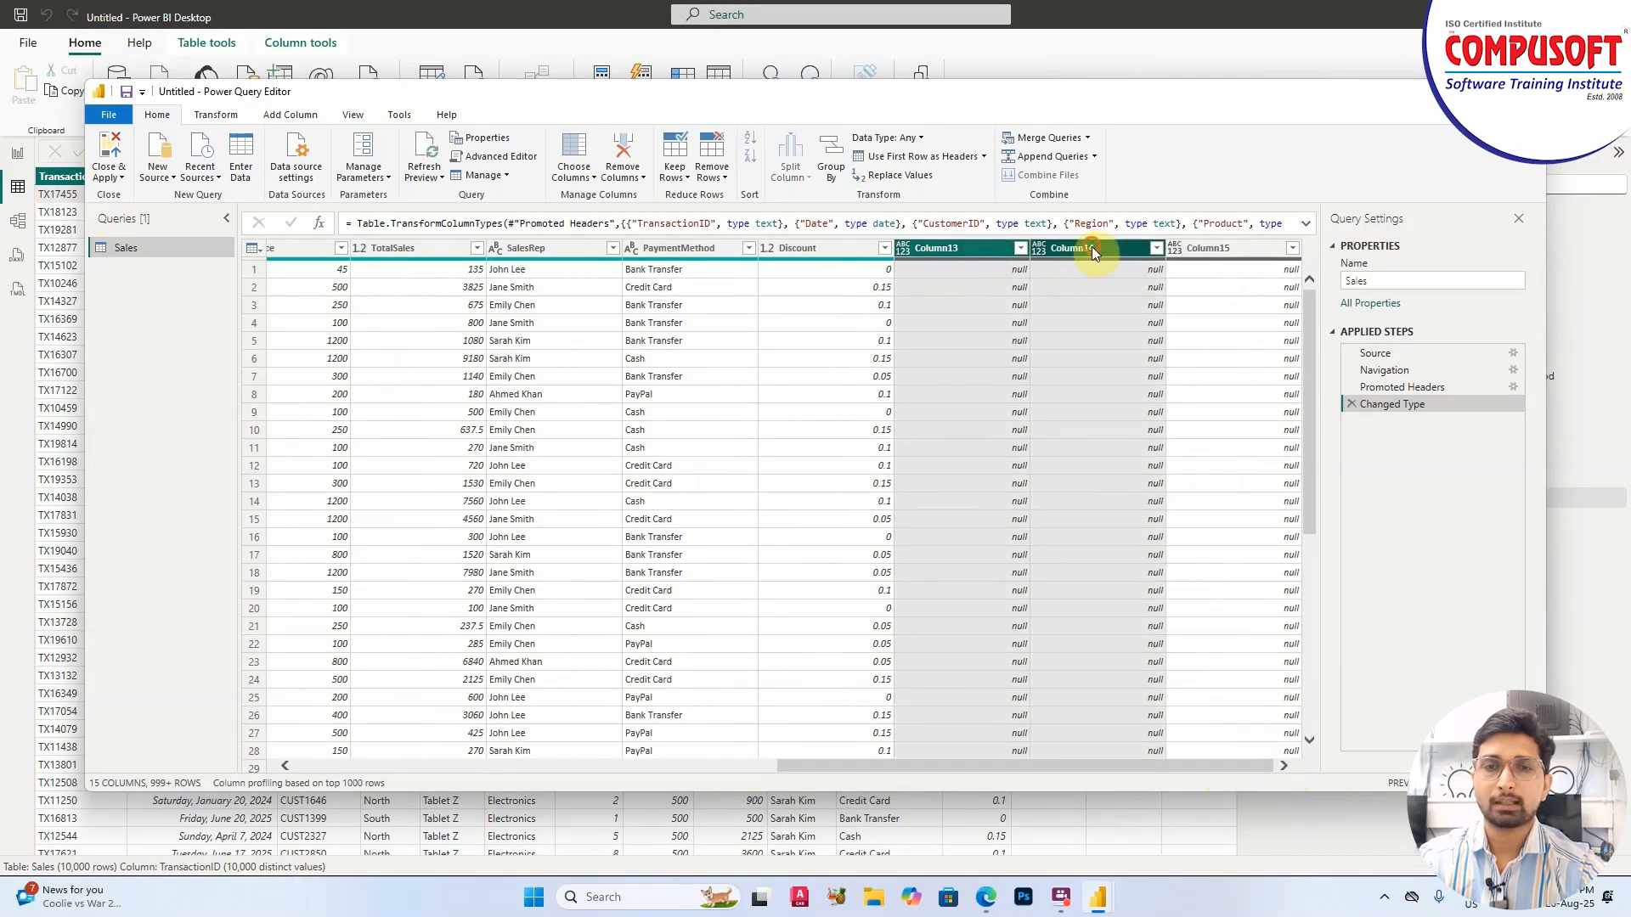
ctrl+click(1226, 254)
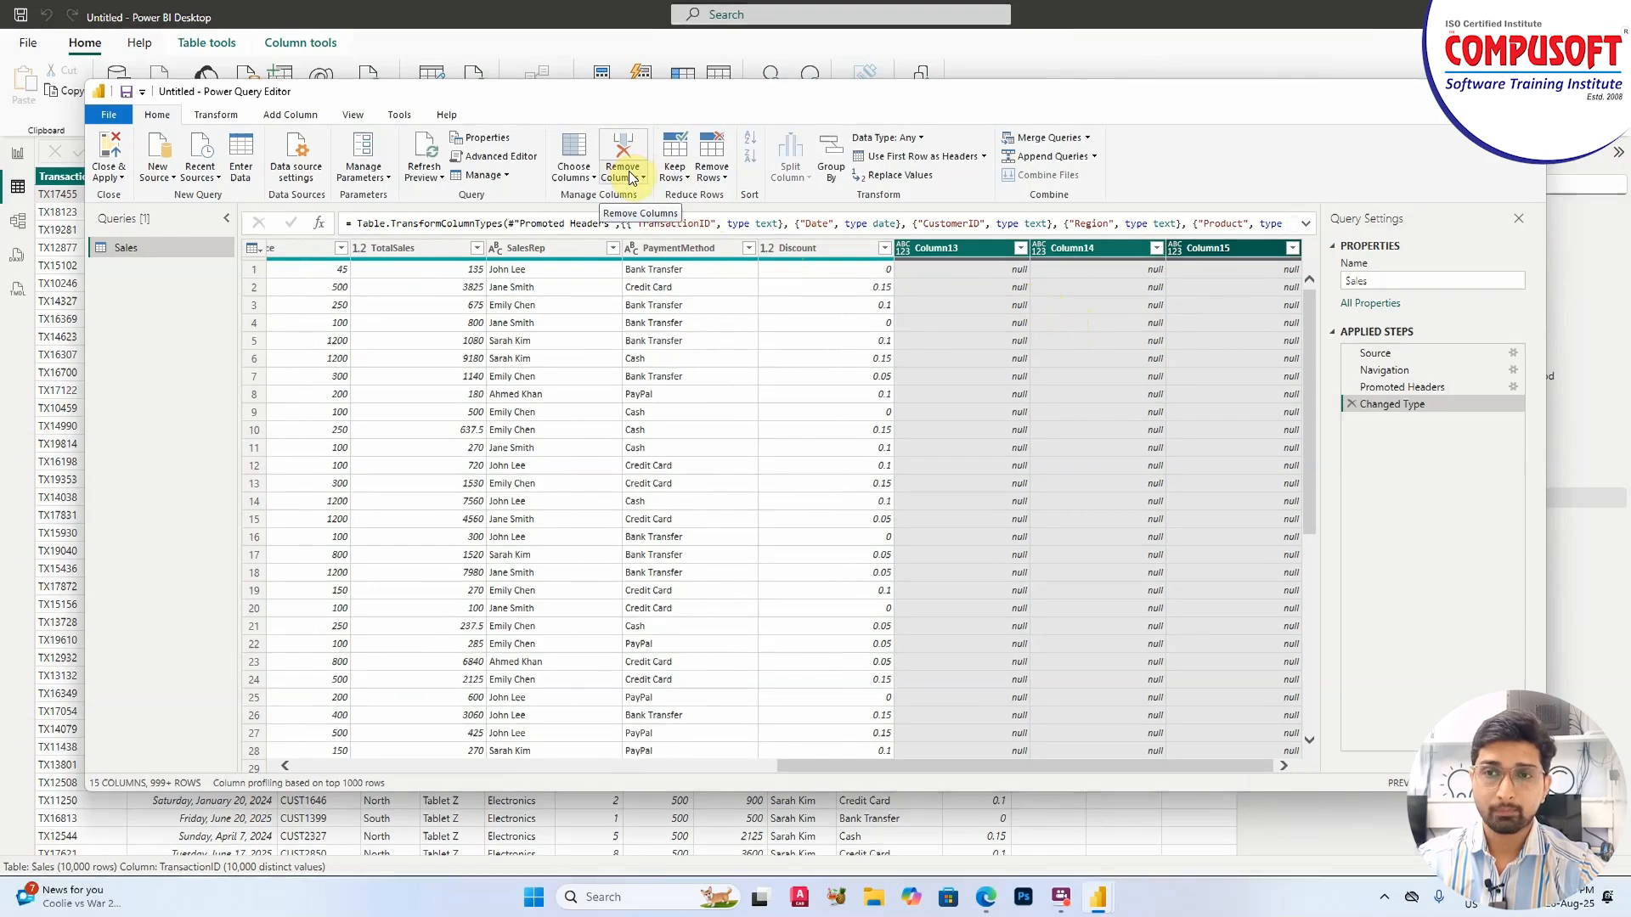
right_click(984, 248)
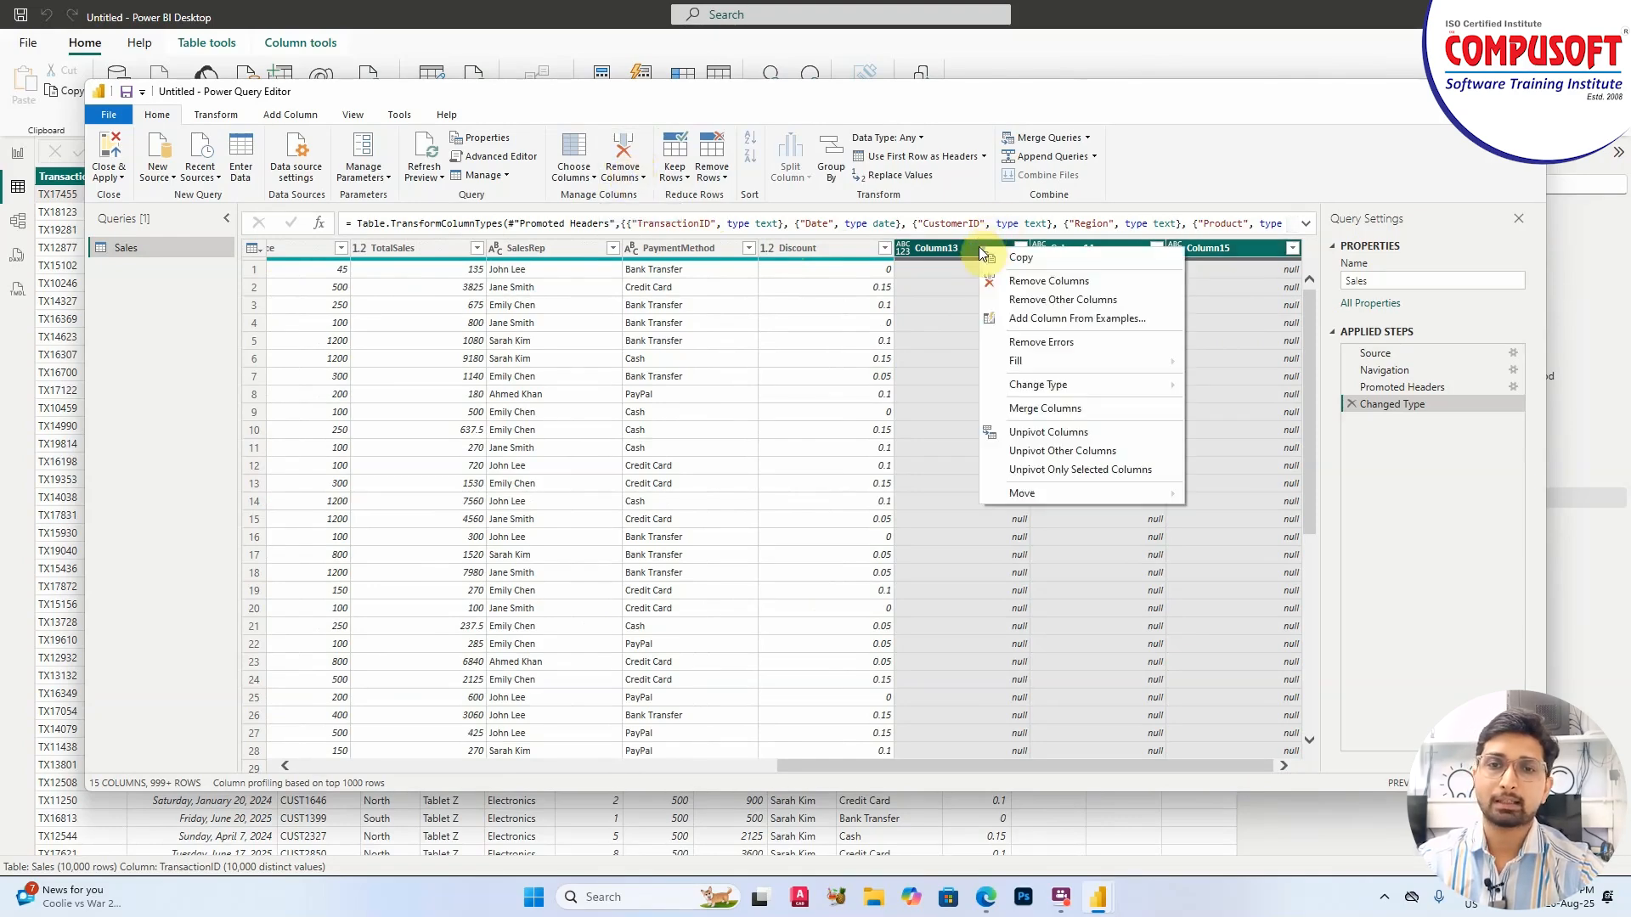
click(1033, 282)
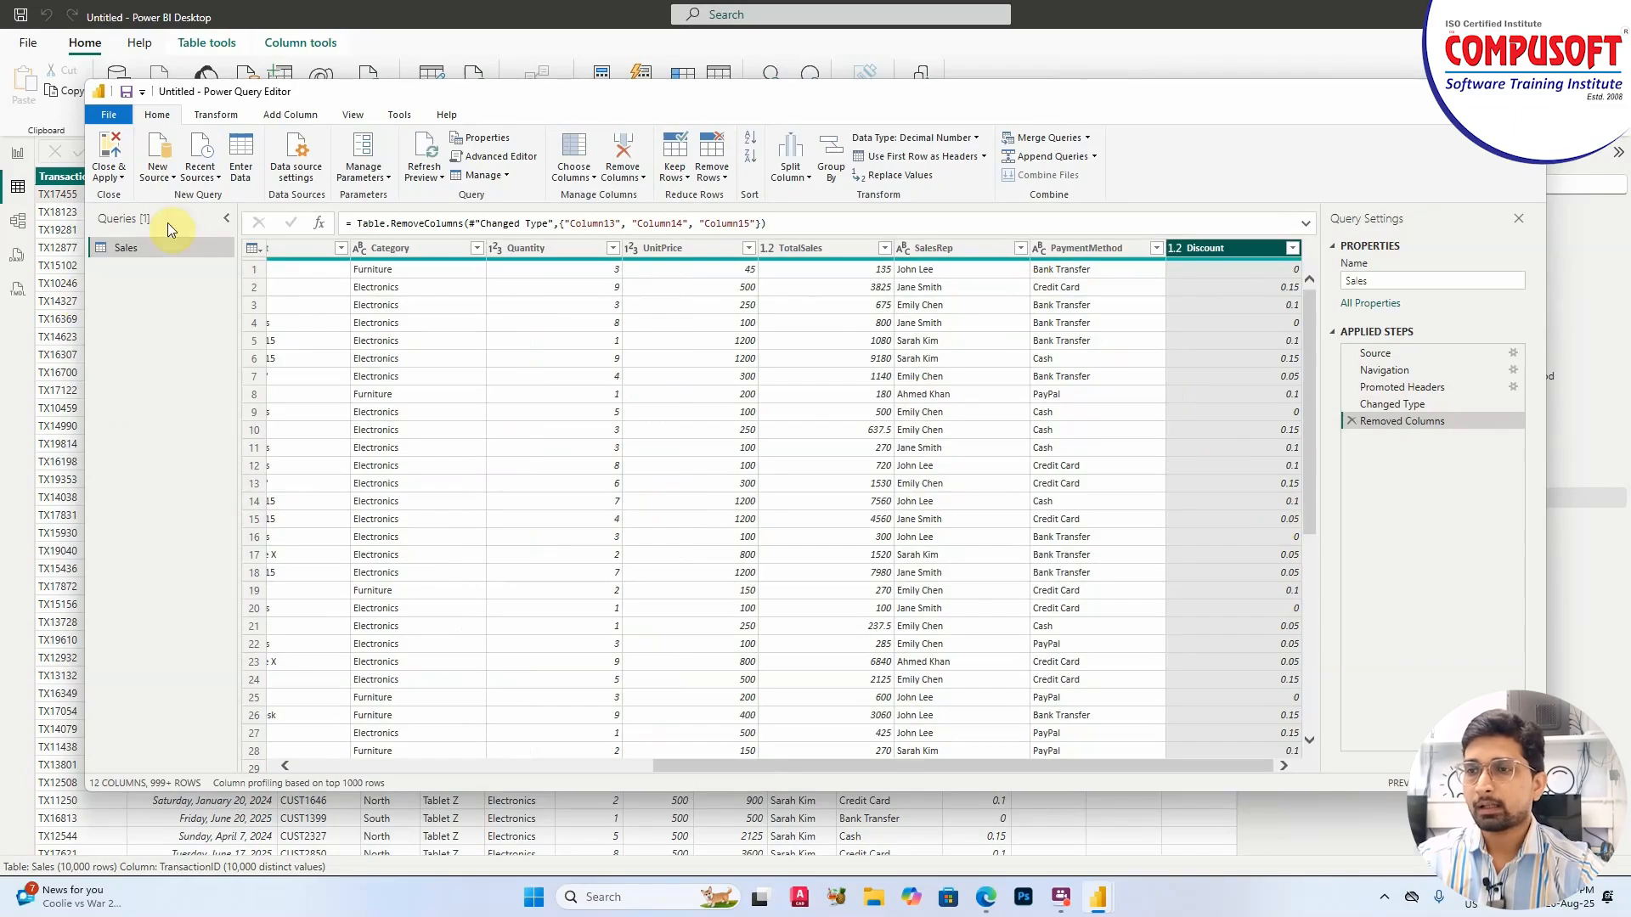
click(114, 146)
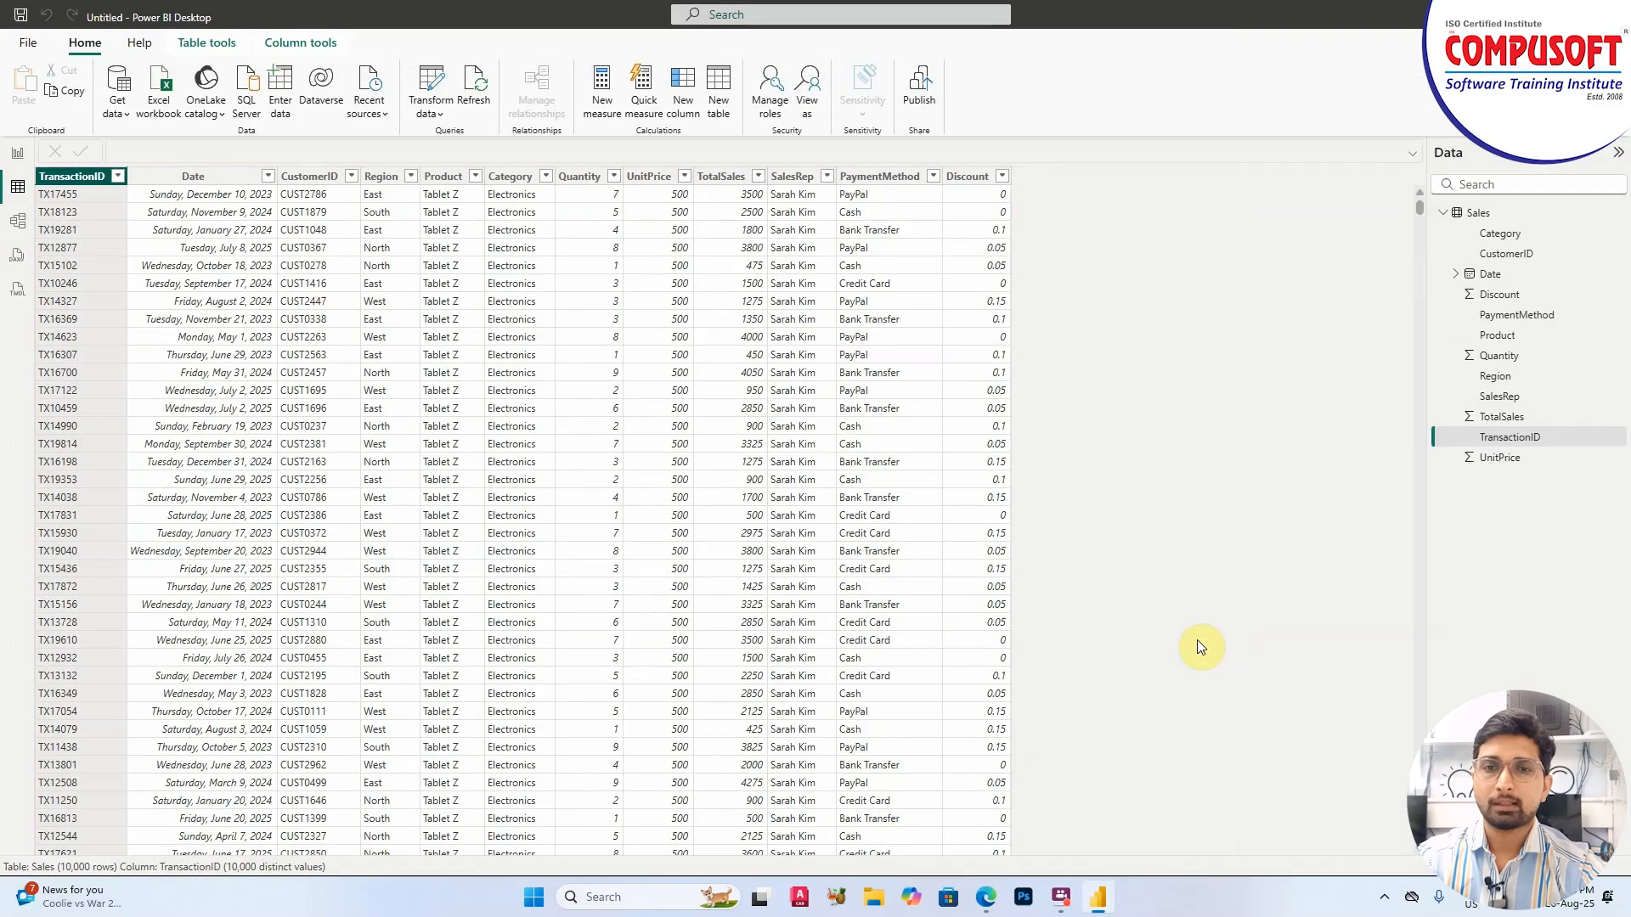
Check the cleaned Sales table, then return to Report view and expand the Sales table's field list
scroll(629, 517, down, 3)
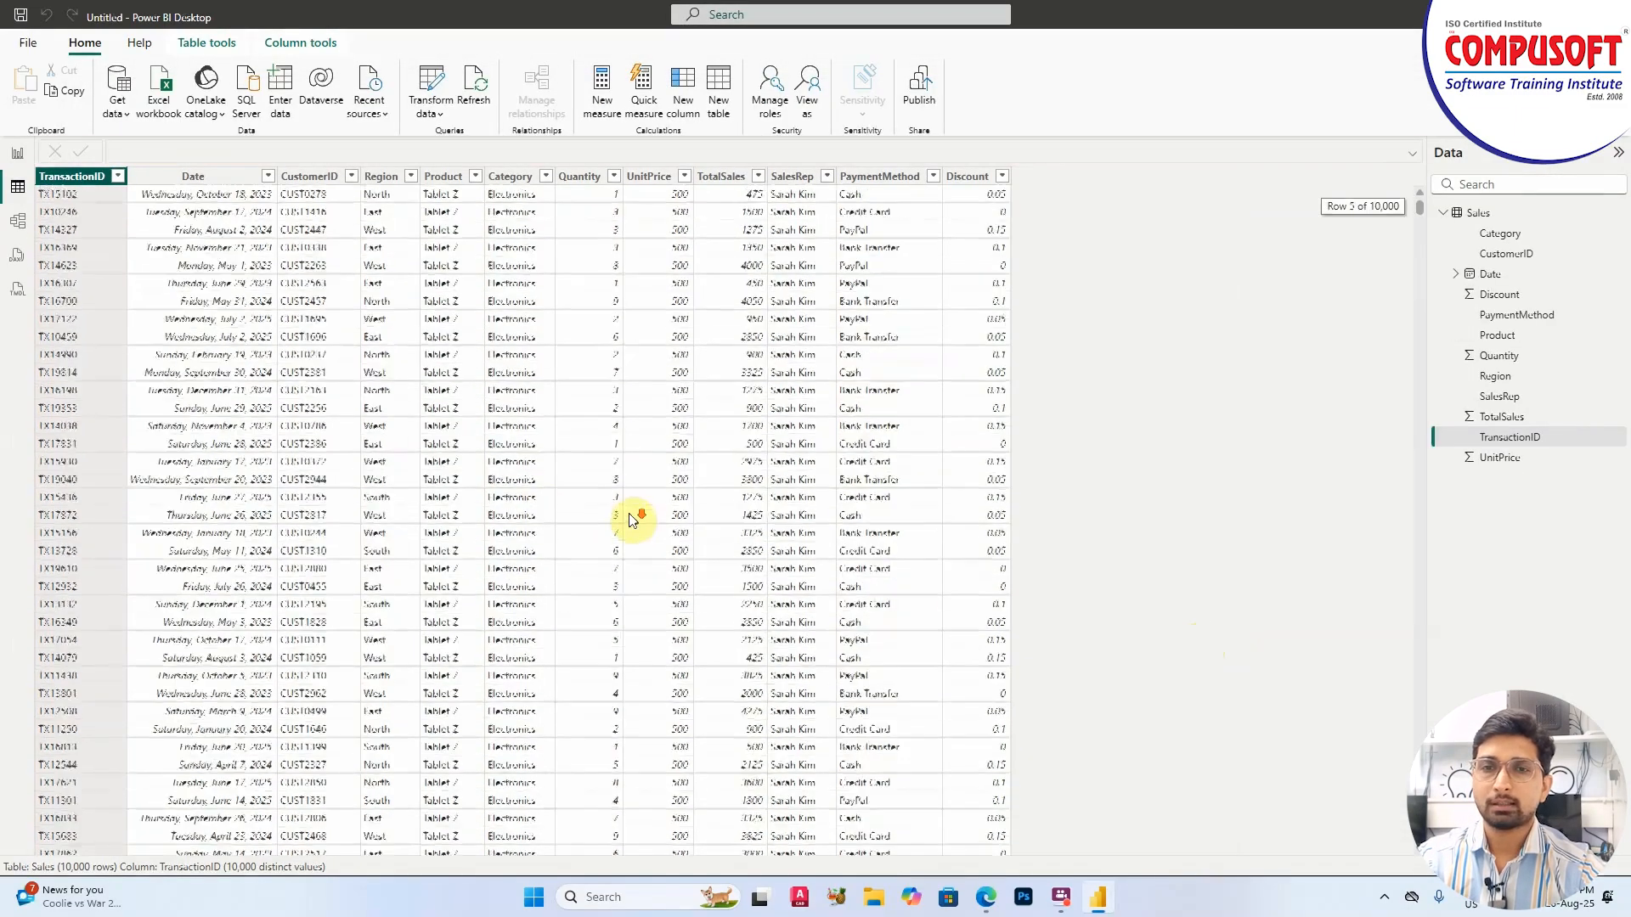
scroll(787, 657, up, 3)
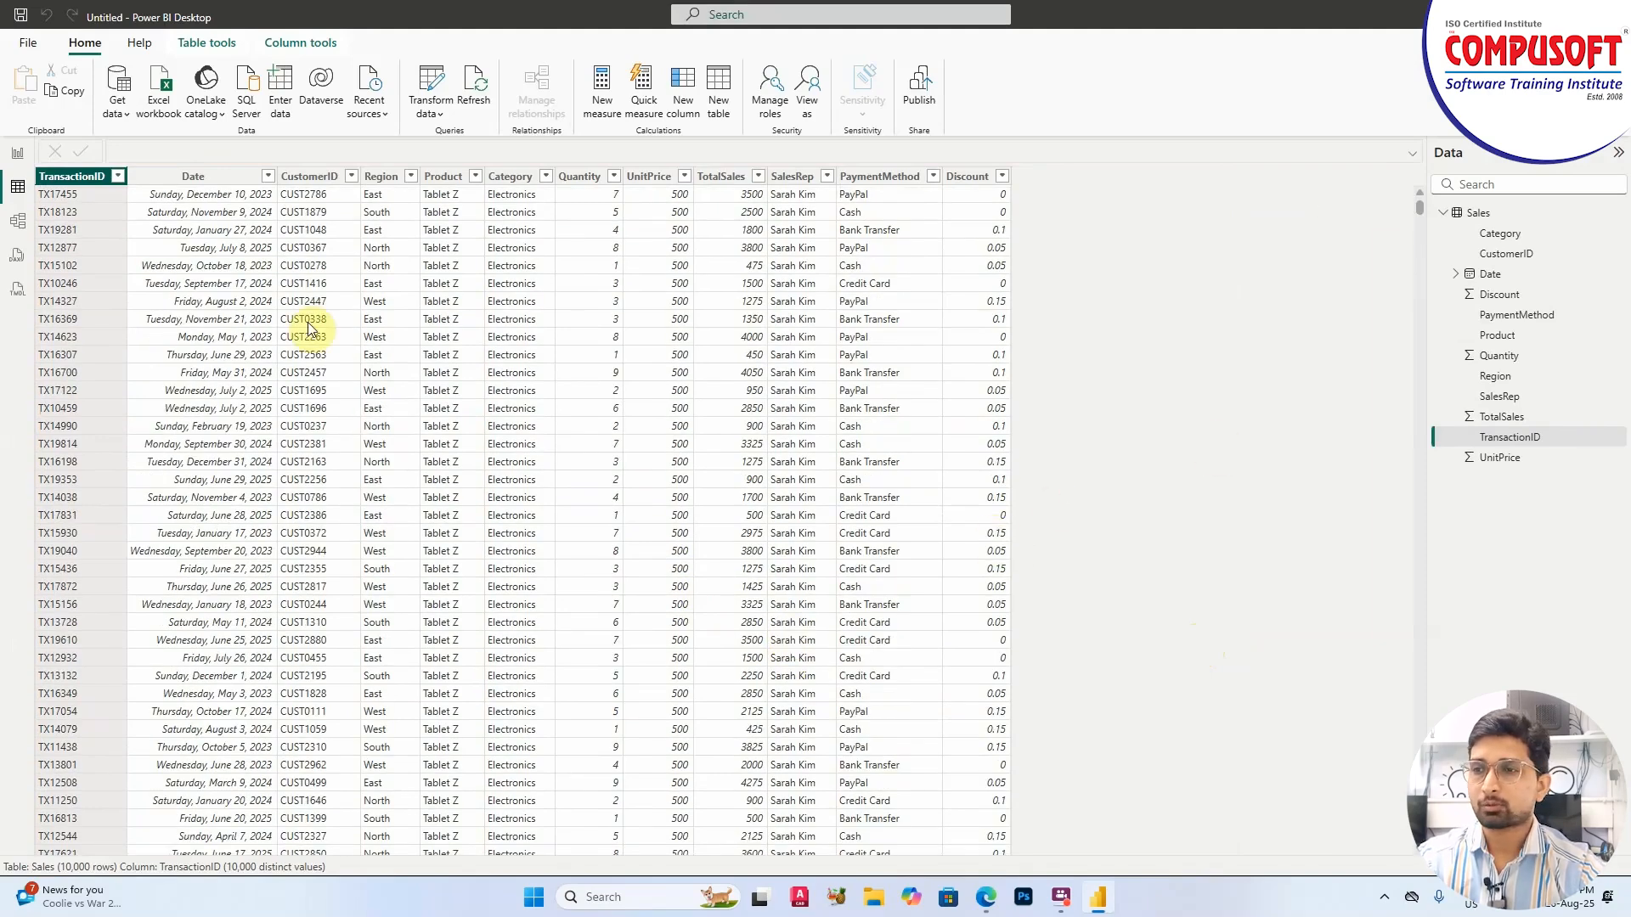
click(17, 154)
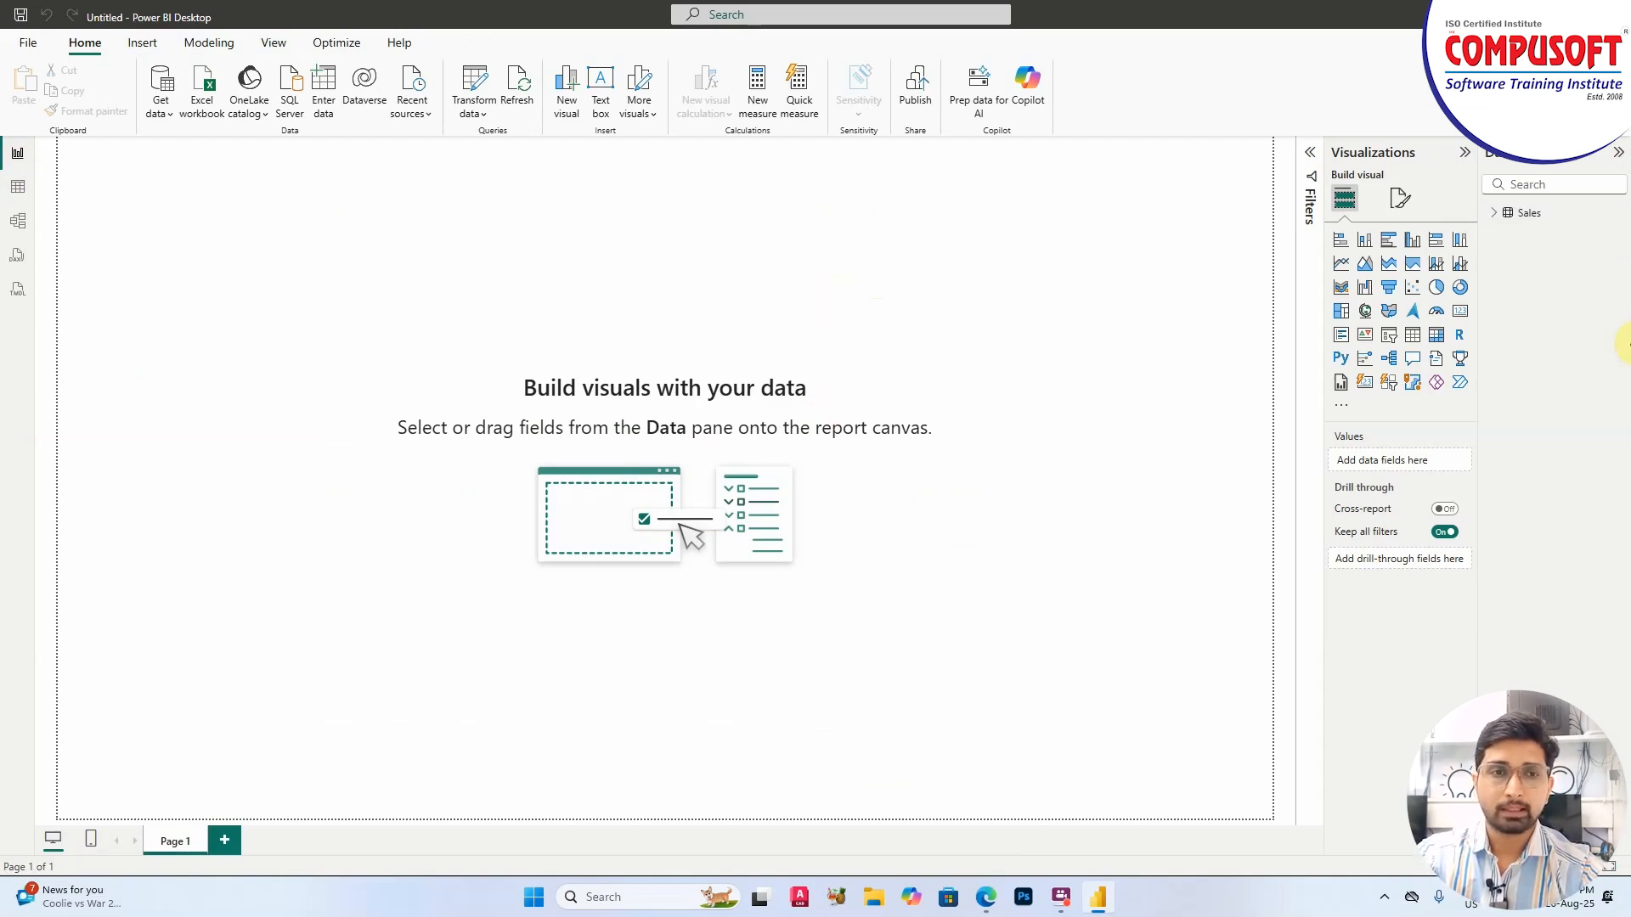
click(1496, 213)
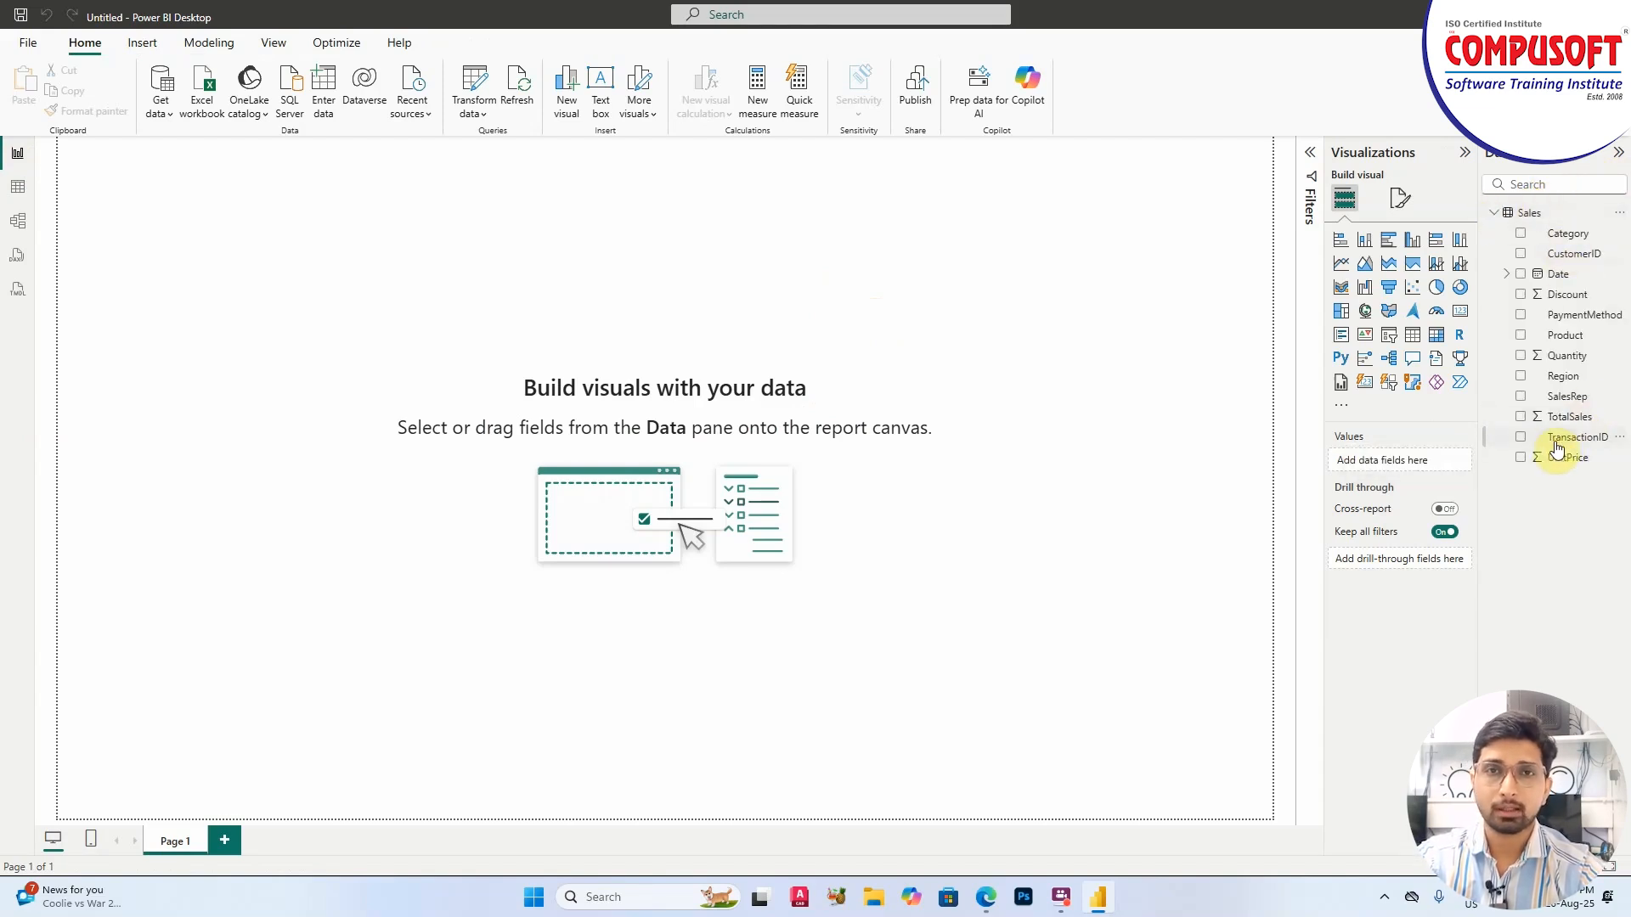
Create a measure in the Sales table with the formula Total_sales = sum(Sales[TotalSales])
click(756, 89)
scroll(215, 160, up, 5)
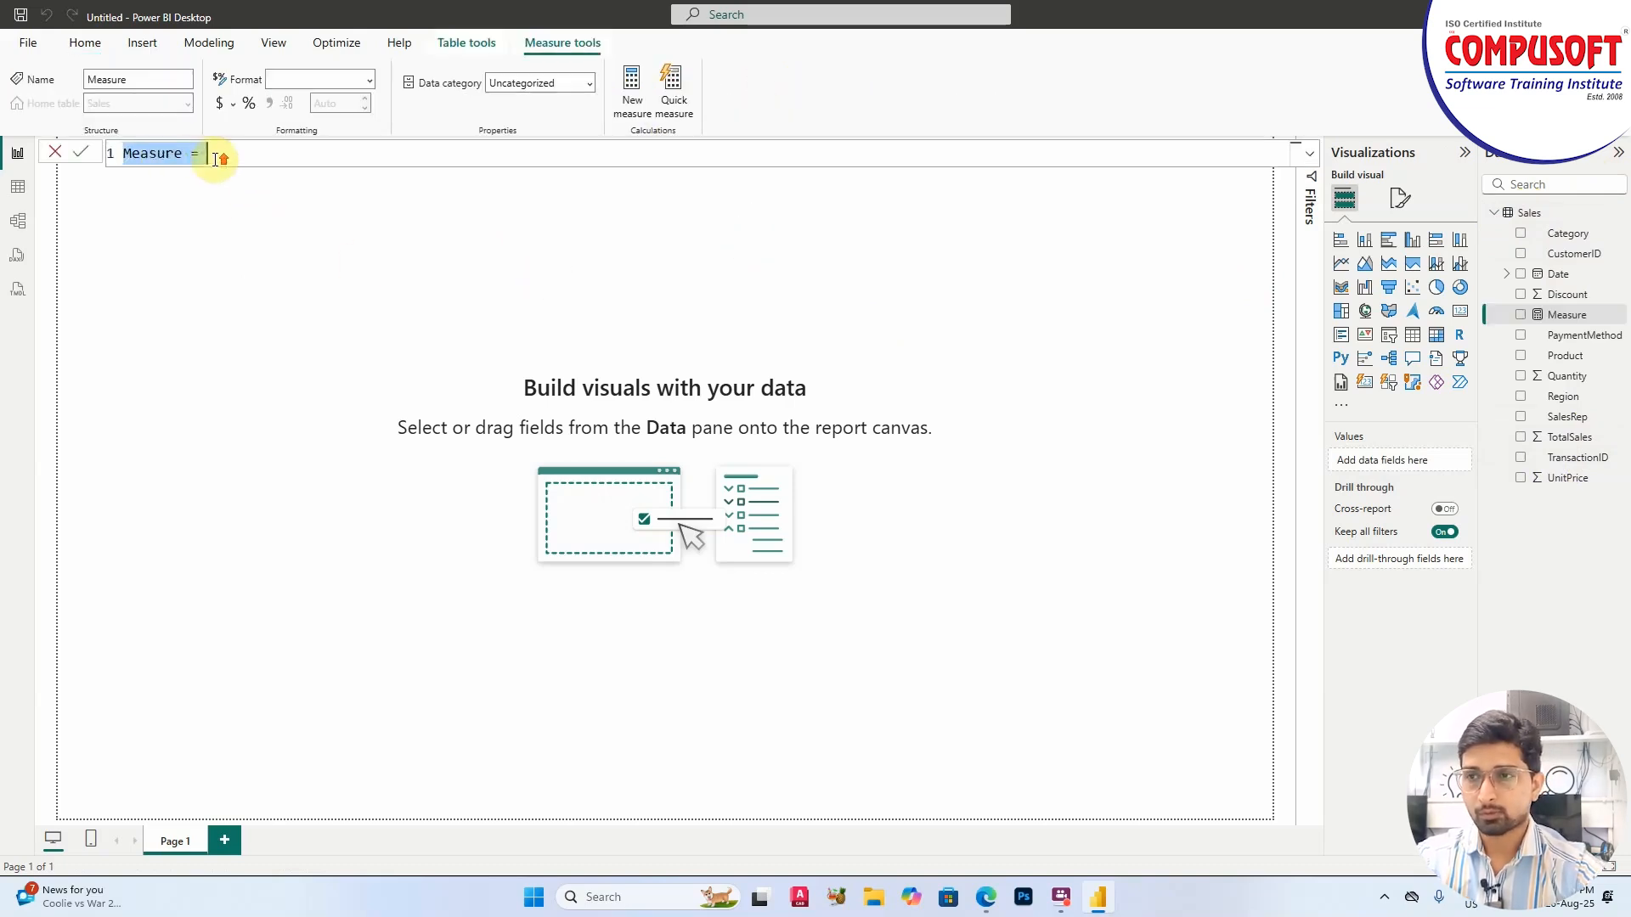
scroll(172, 212, up, 1)
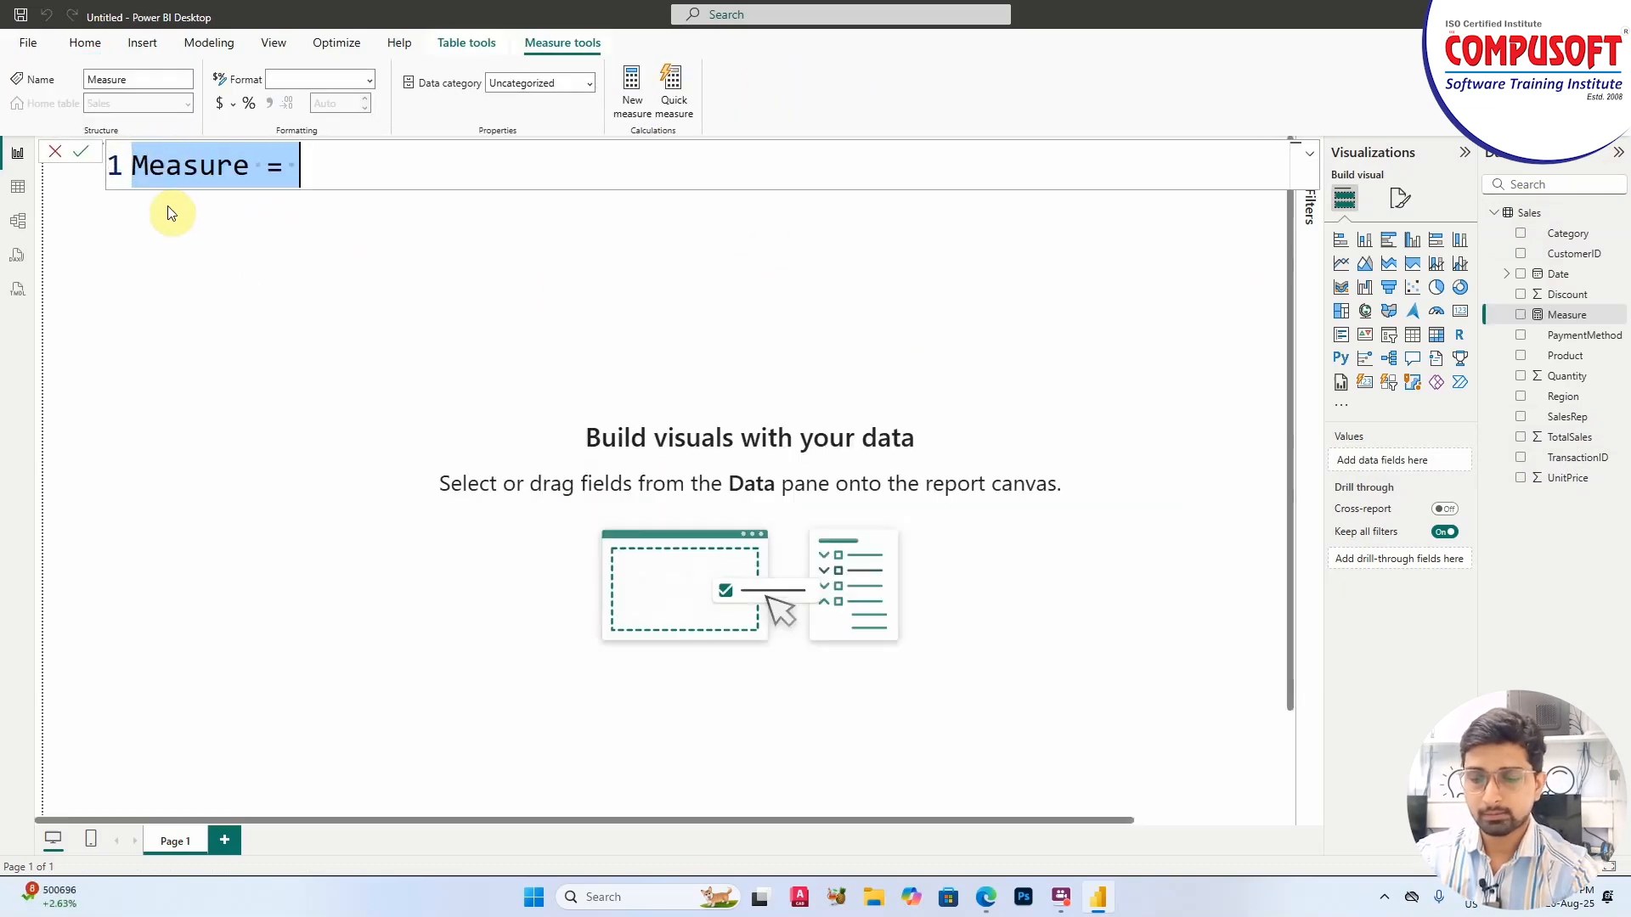
text(Total)
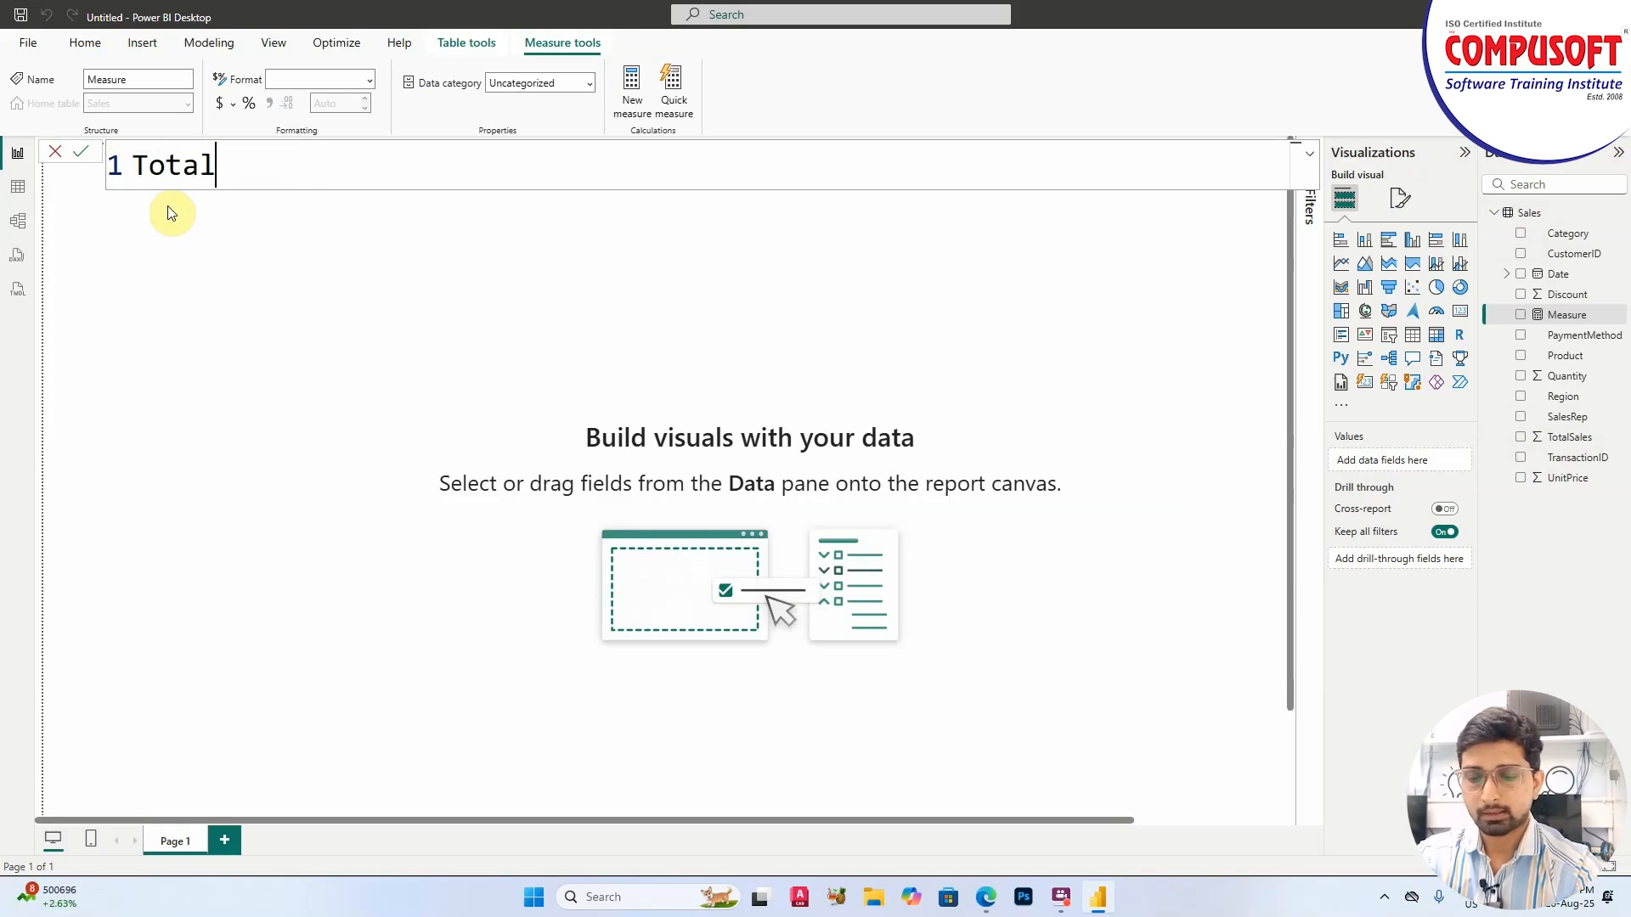
text(_sales=su)
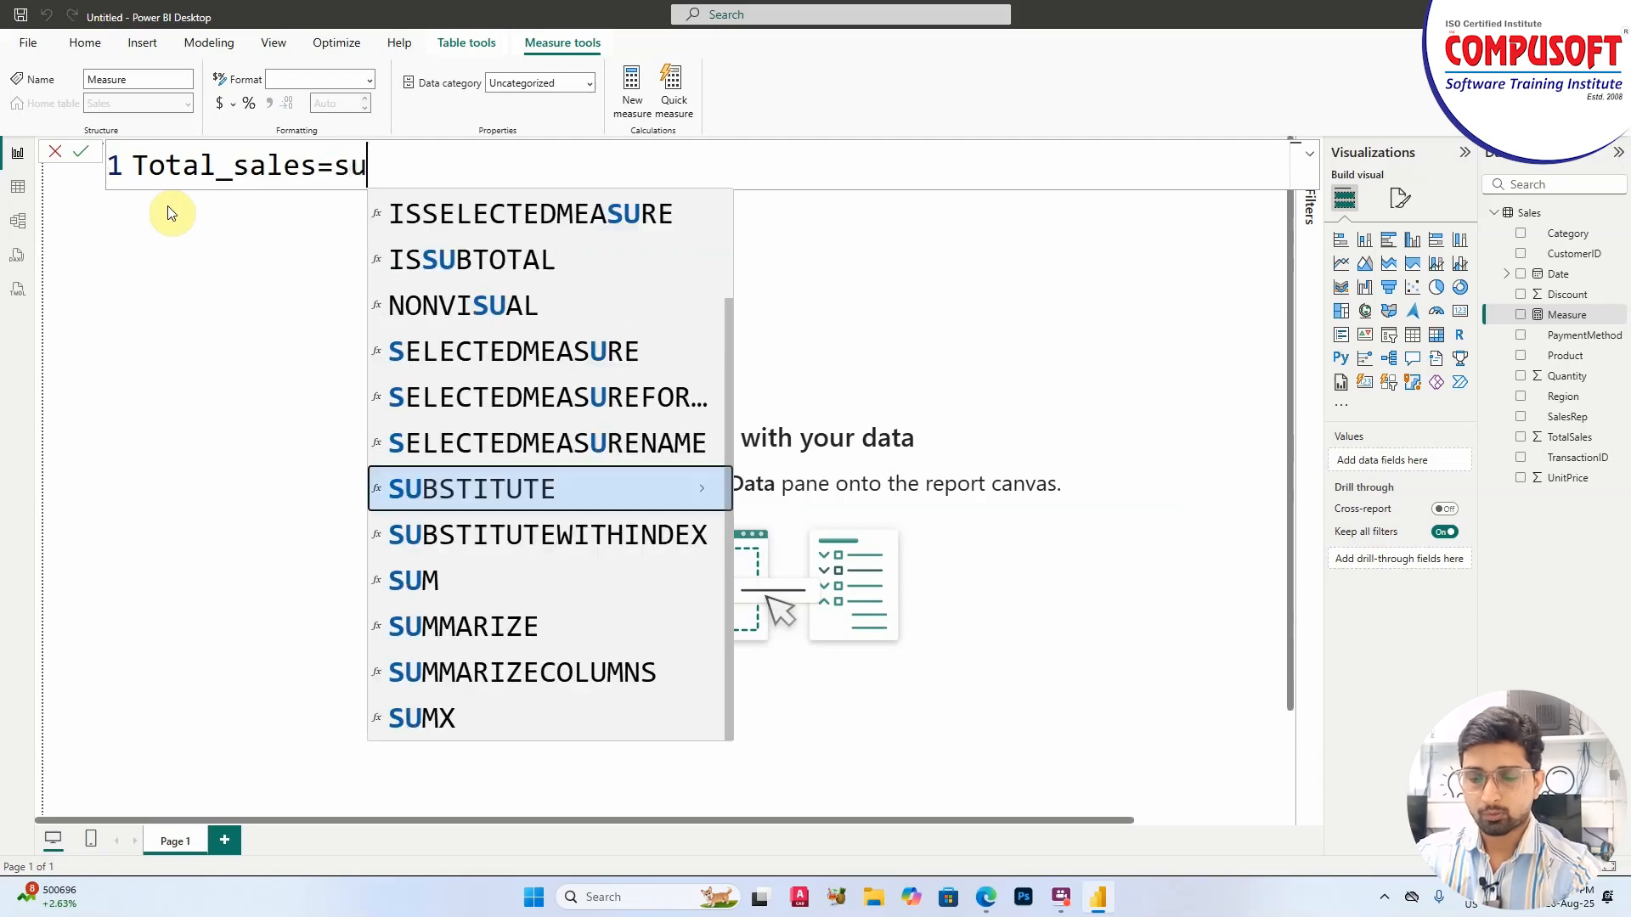
text(m()
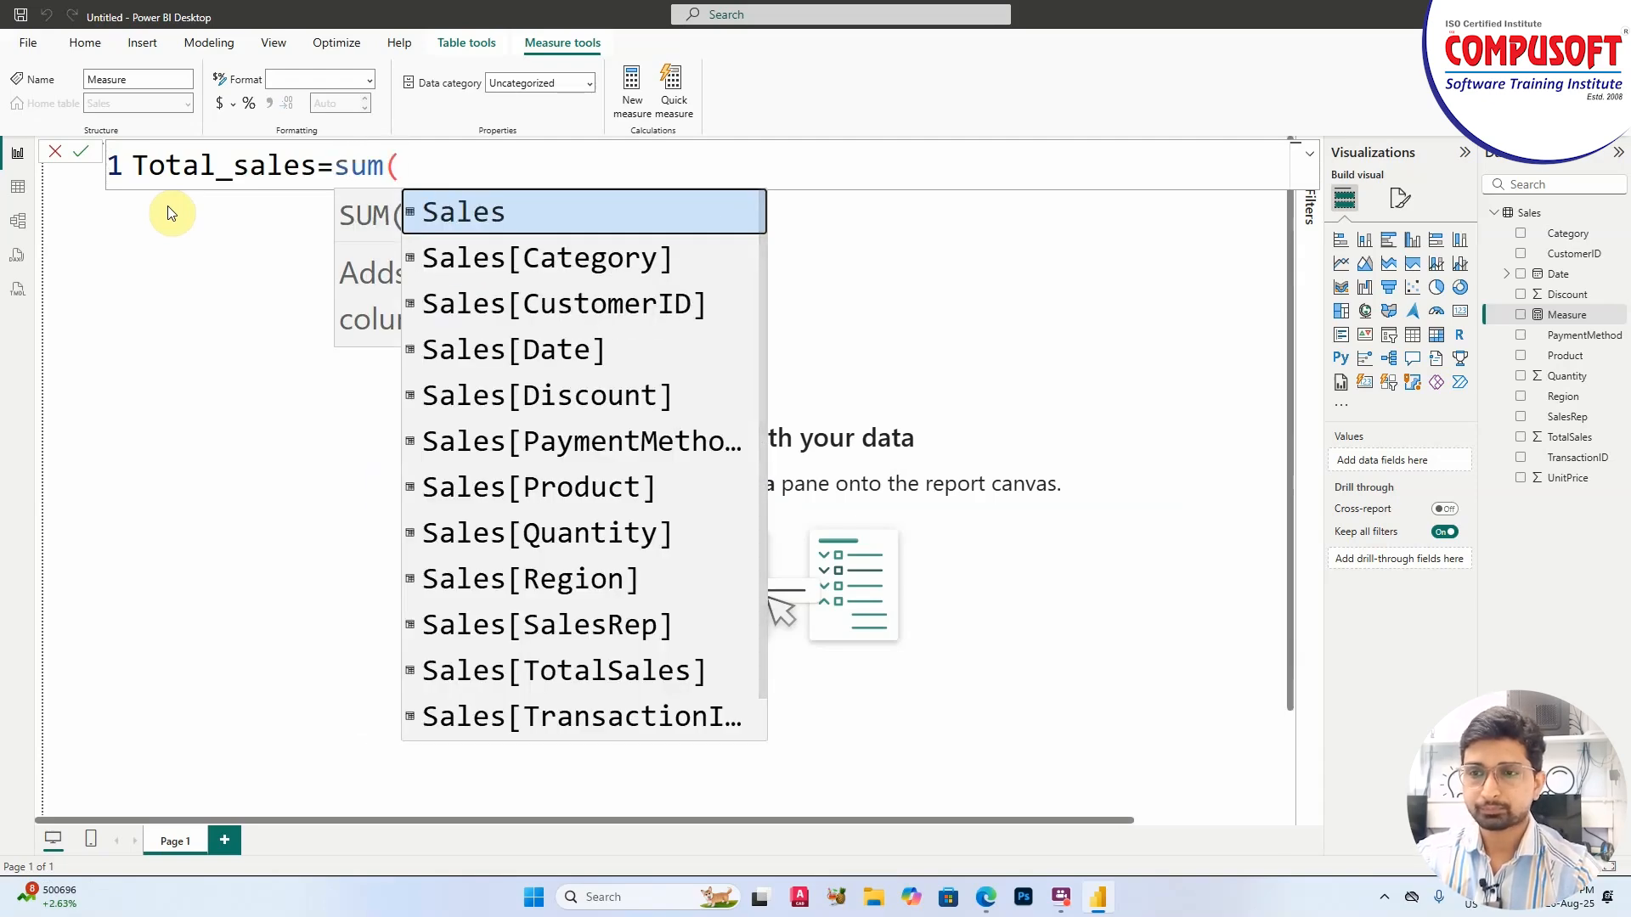
key(Down)
key(Down)
key(Down)
key(Down)
key(Down)
key(Down)
key(Down)
key(Down)
key(Down)
key(Down)
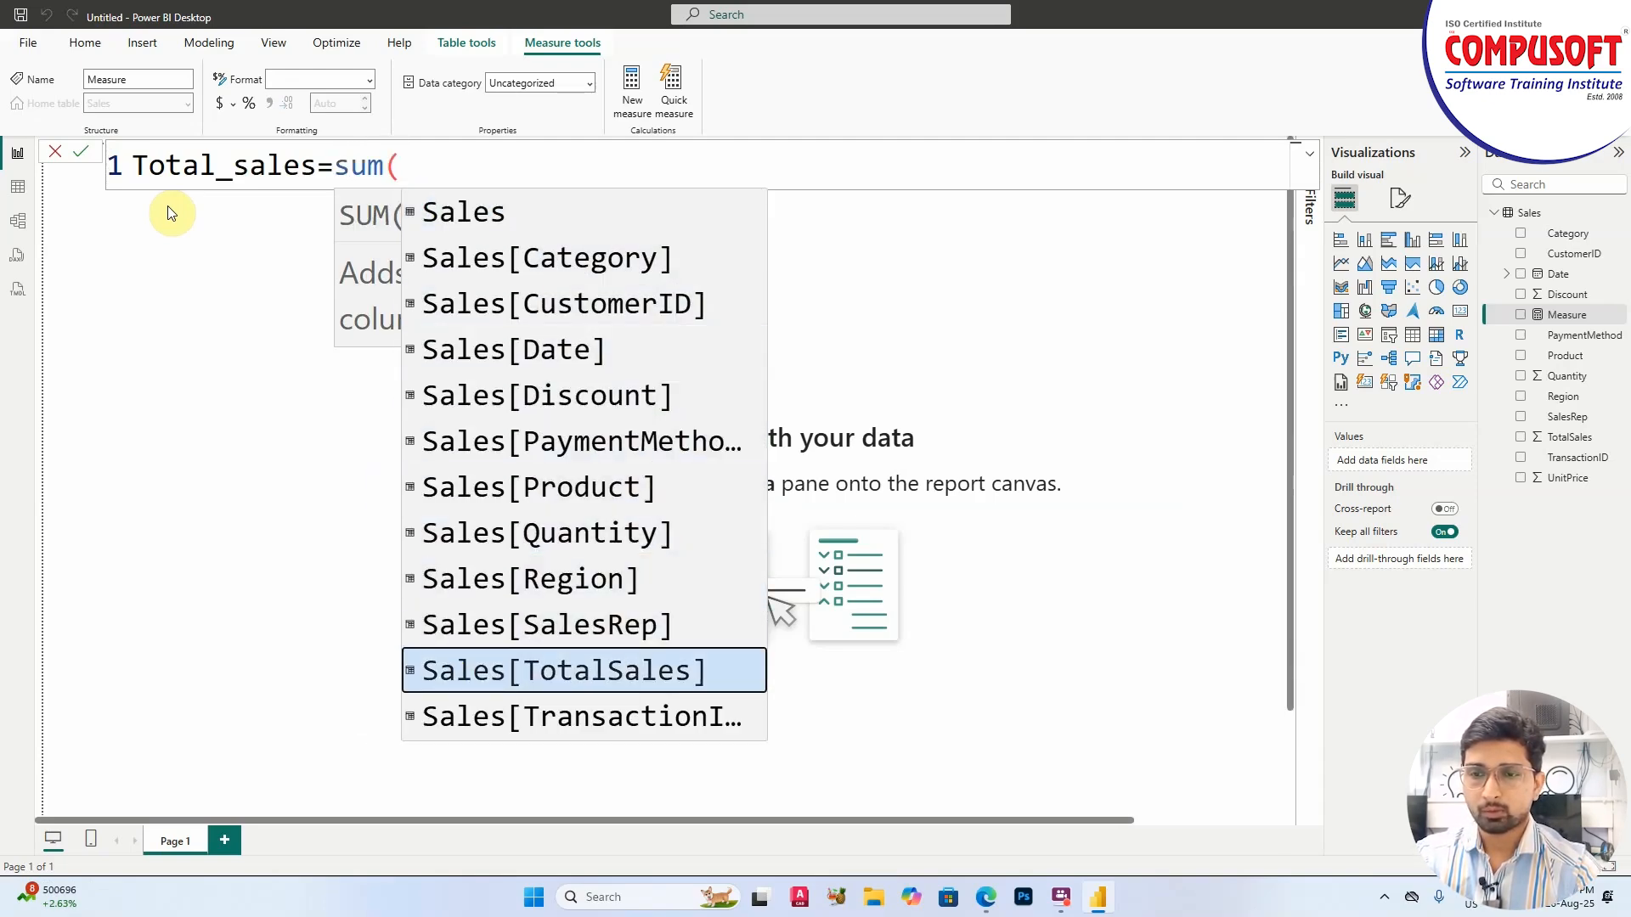
key(Tab)
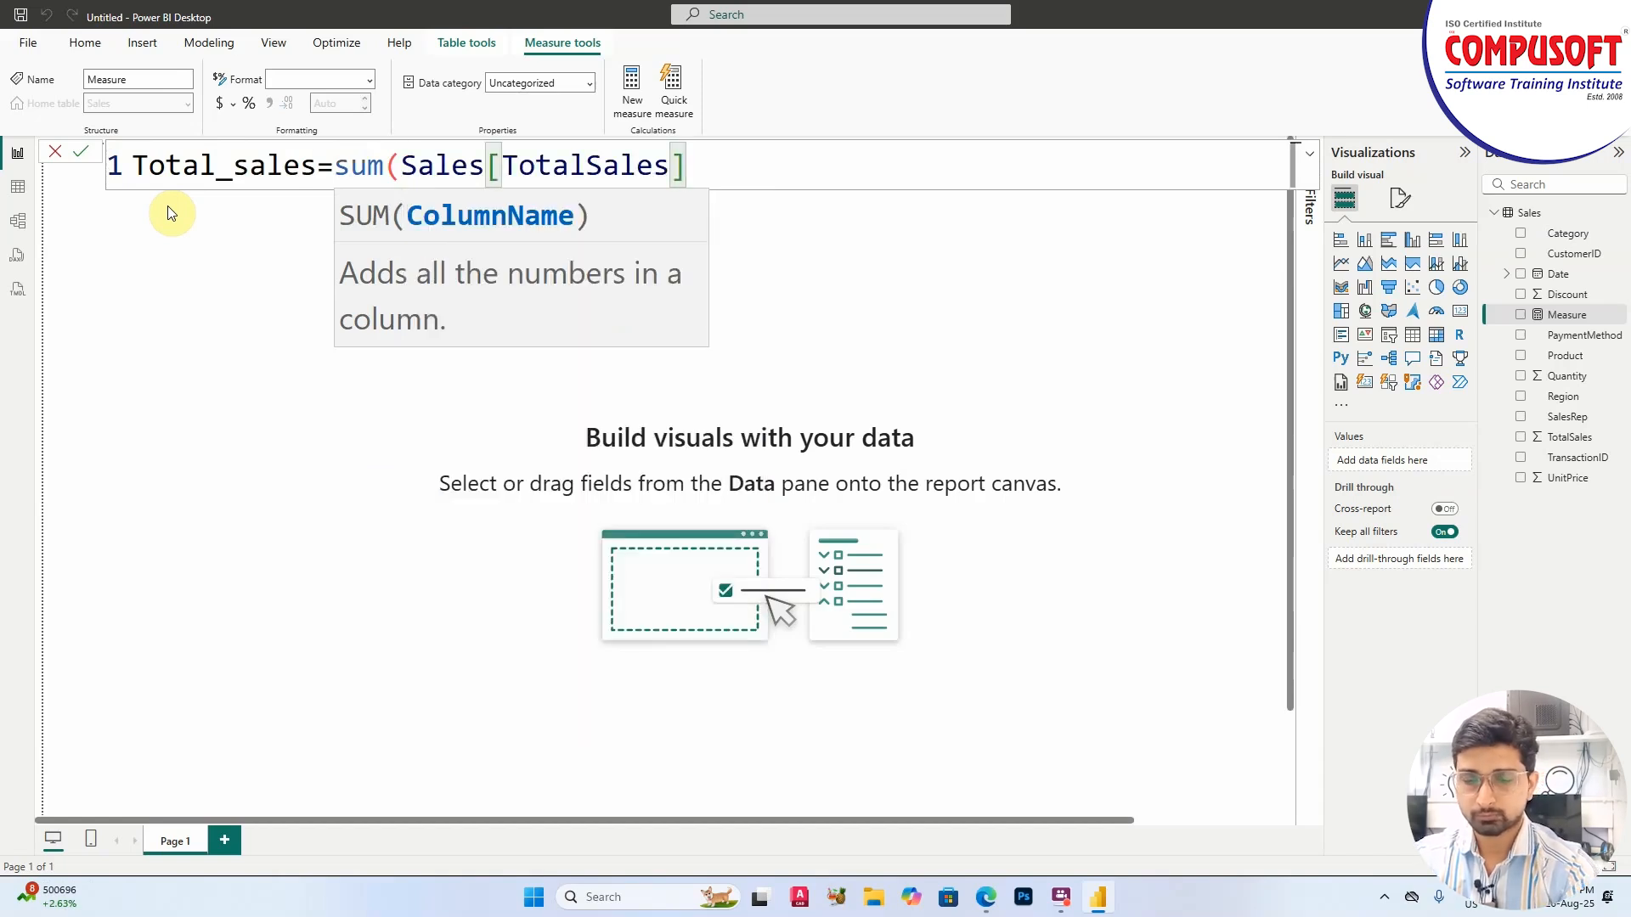
text())
key(Return)
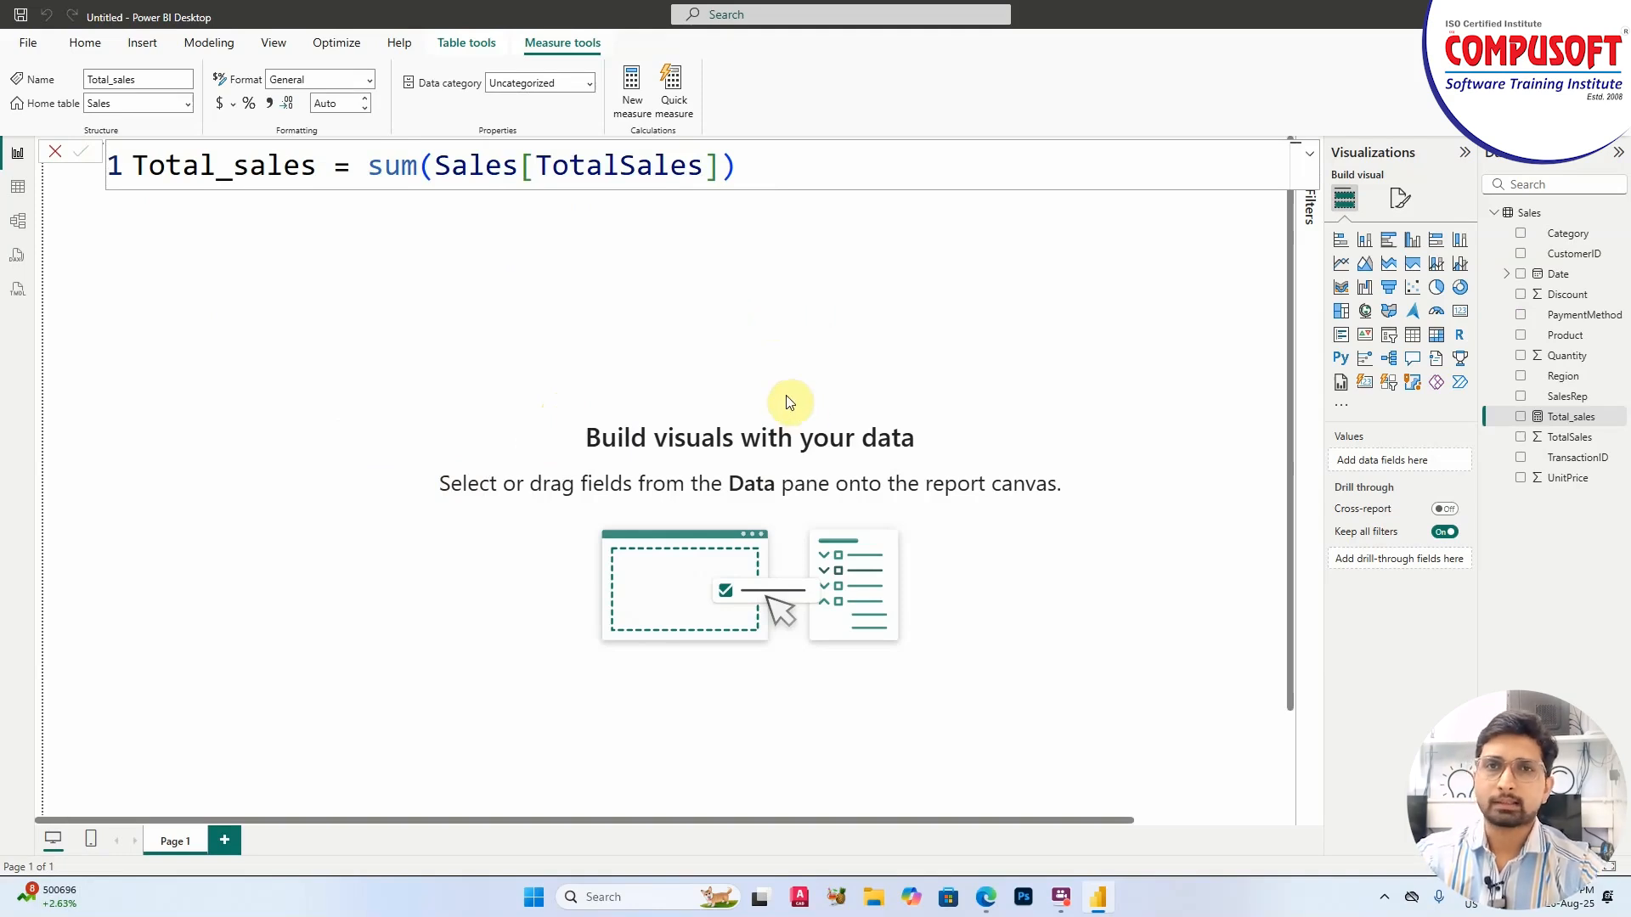
click(629, 319)
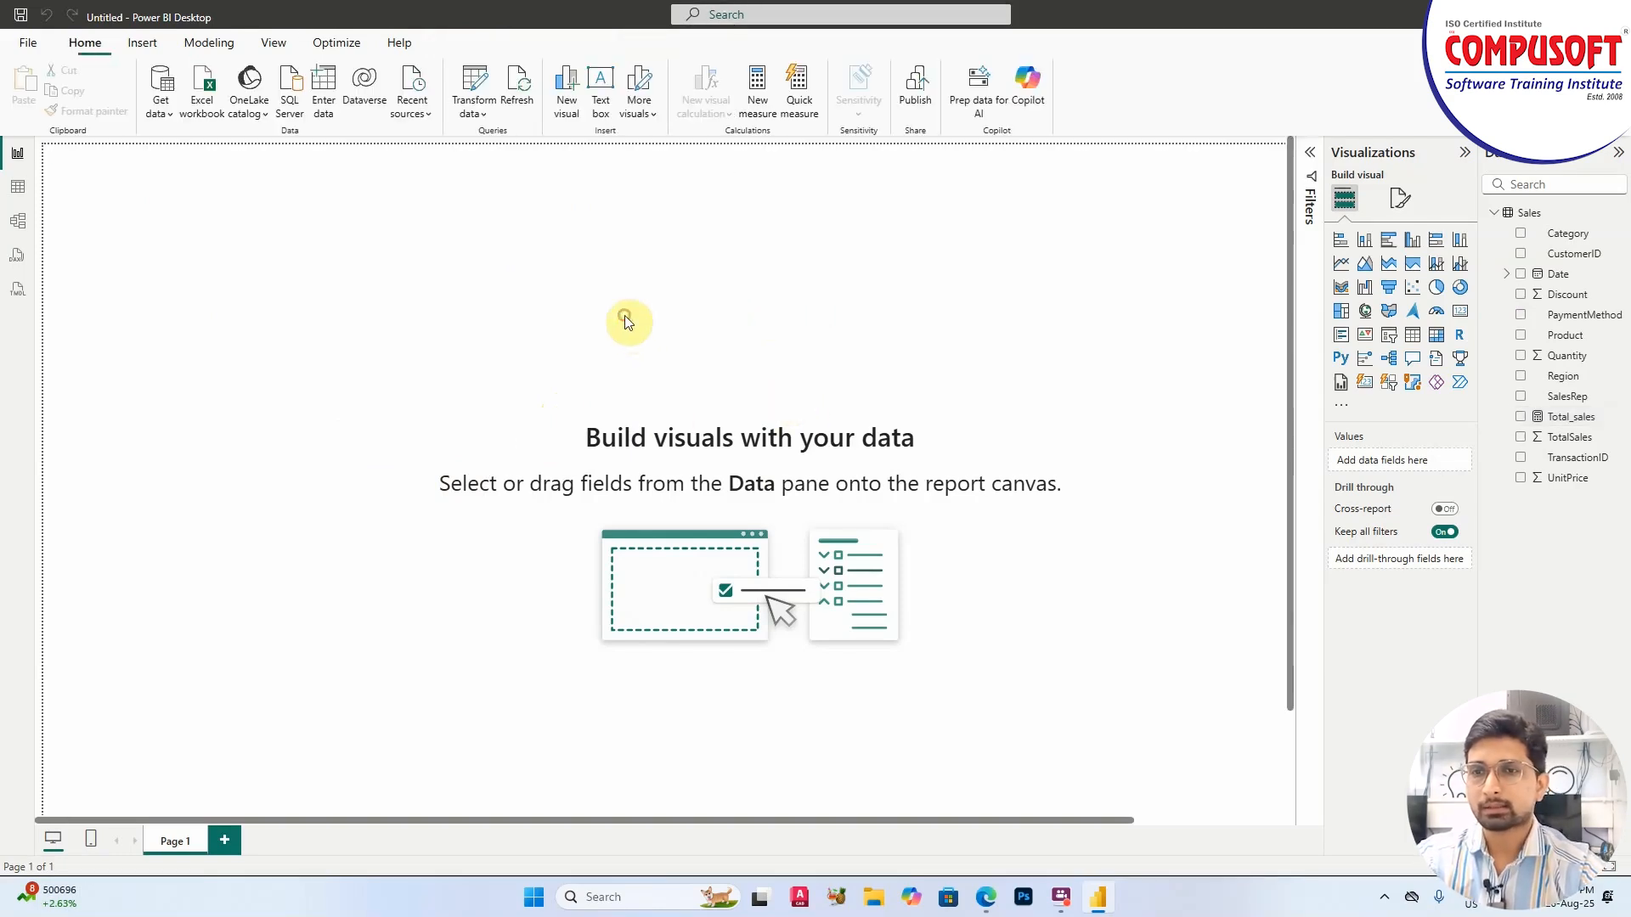
Create a measure in the Sales table with the formula Total_Qty = sum(Sales[Quantity])
click(755, 84)
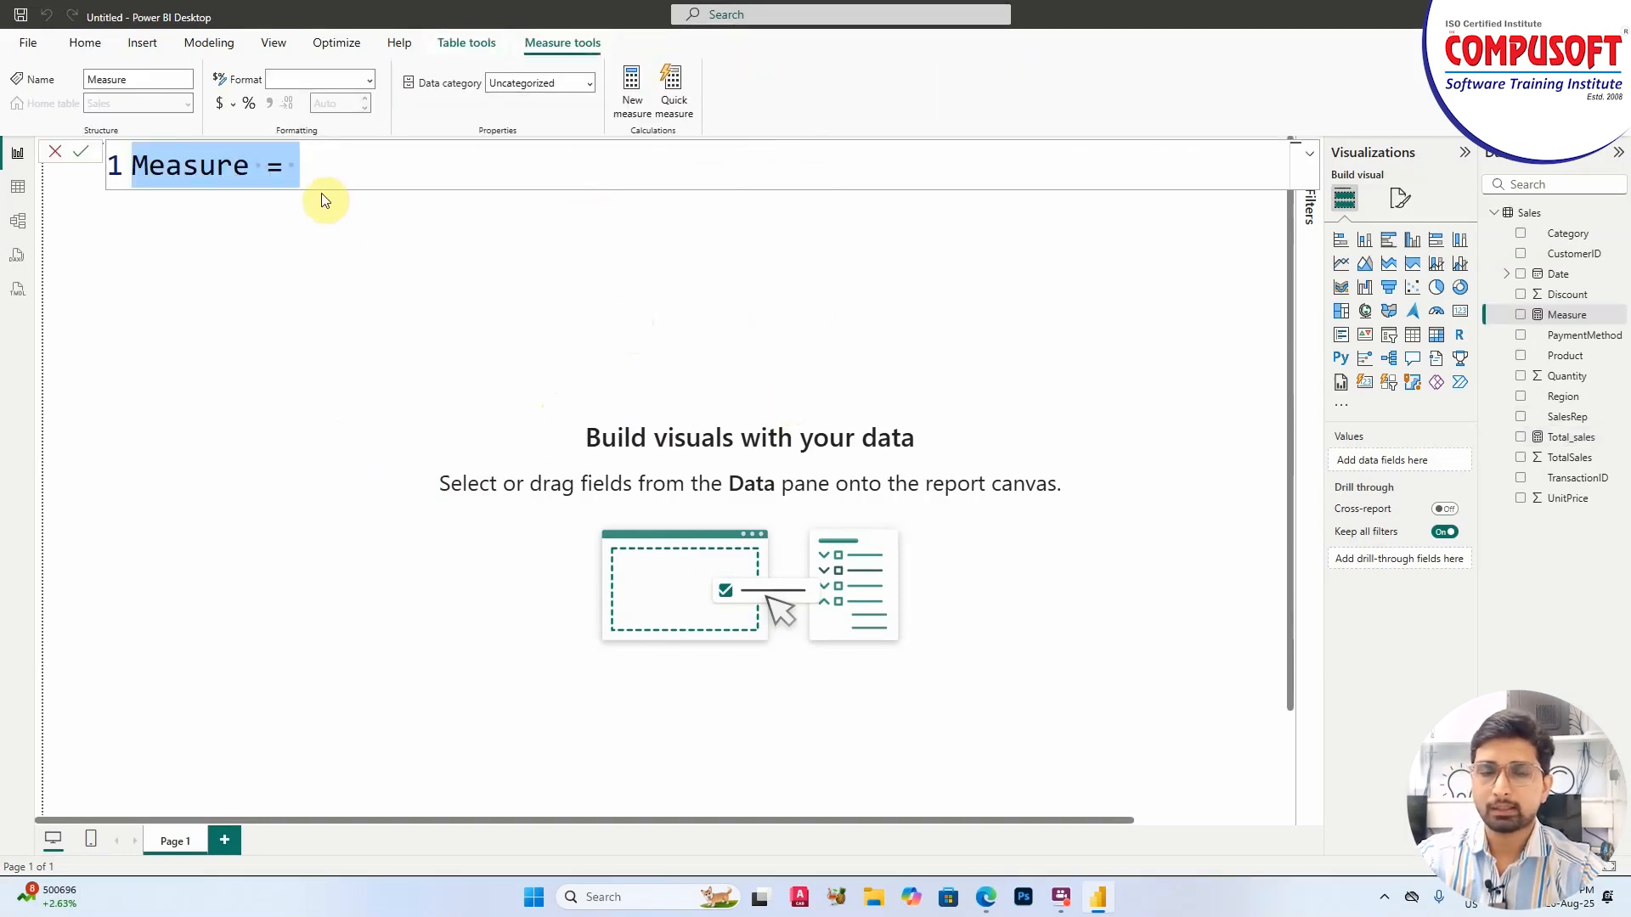
drag(338, 168, 38, 159)
key(BackSpace)
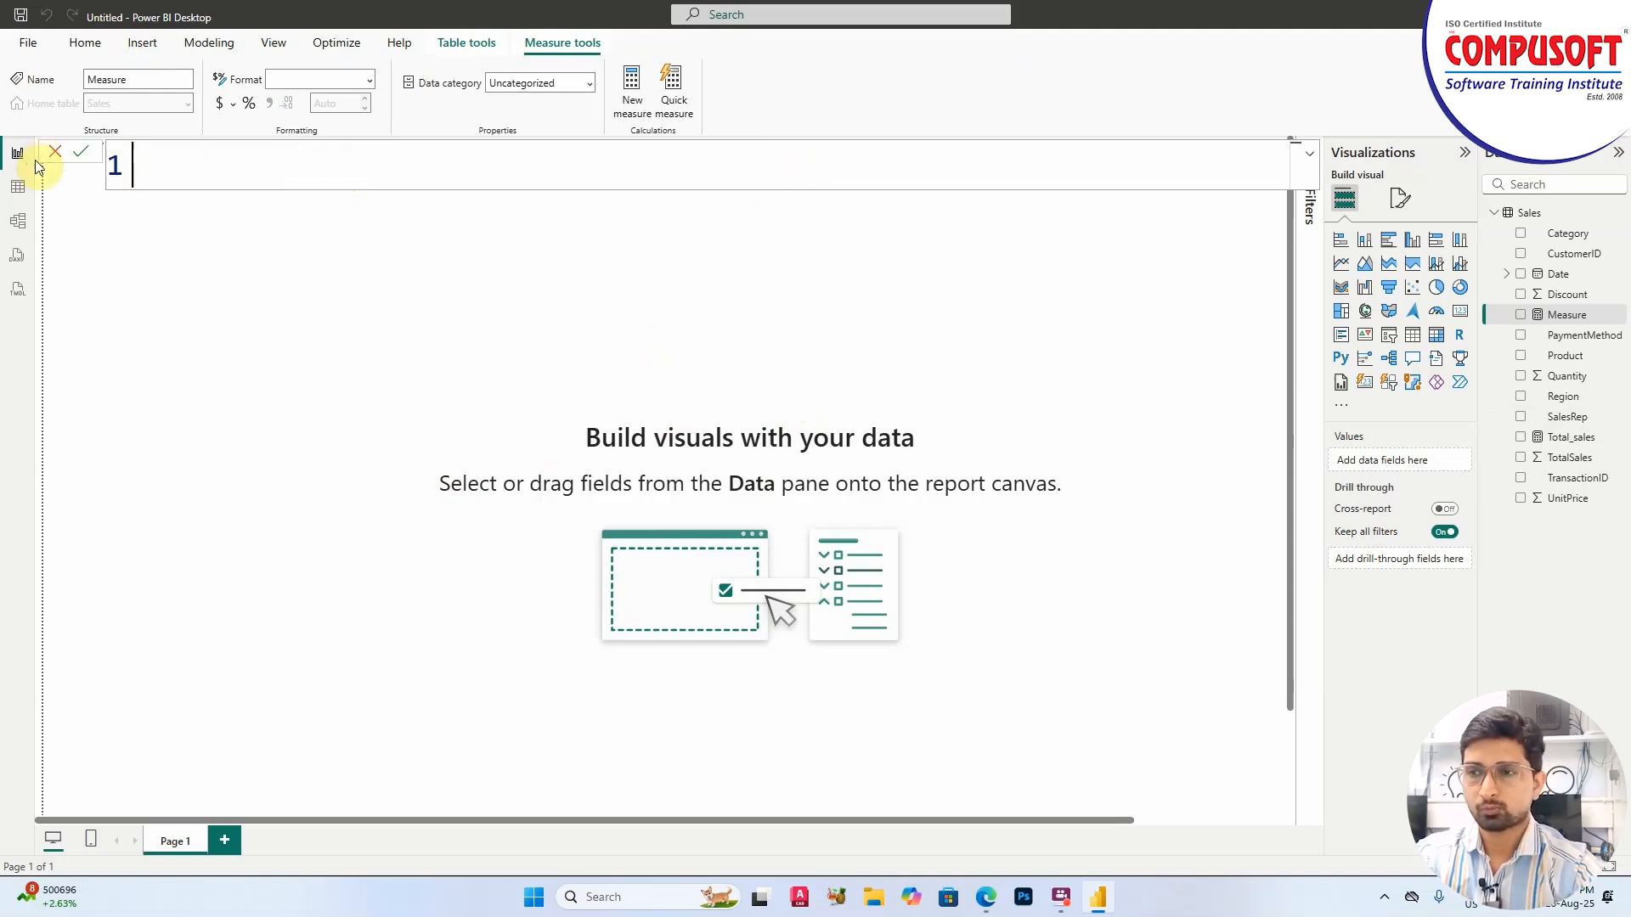
text(Total_Qty=s)
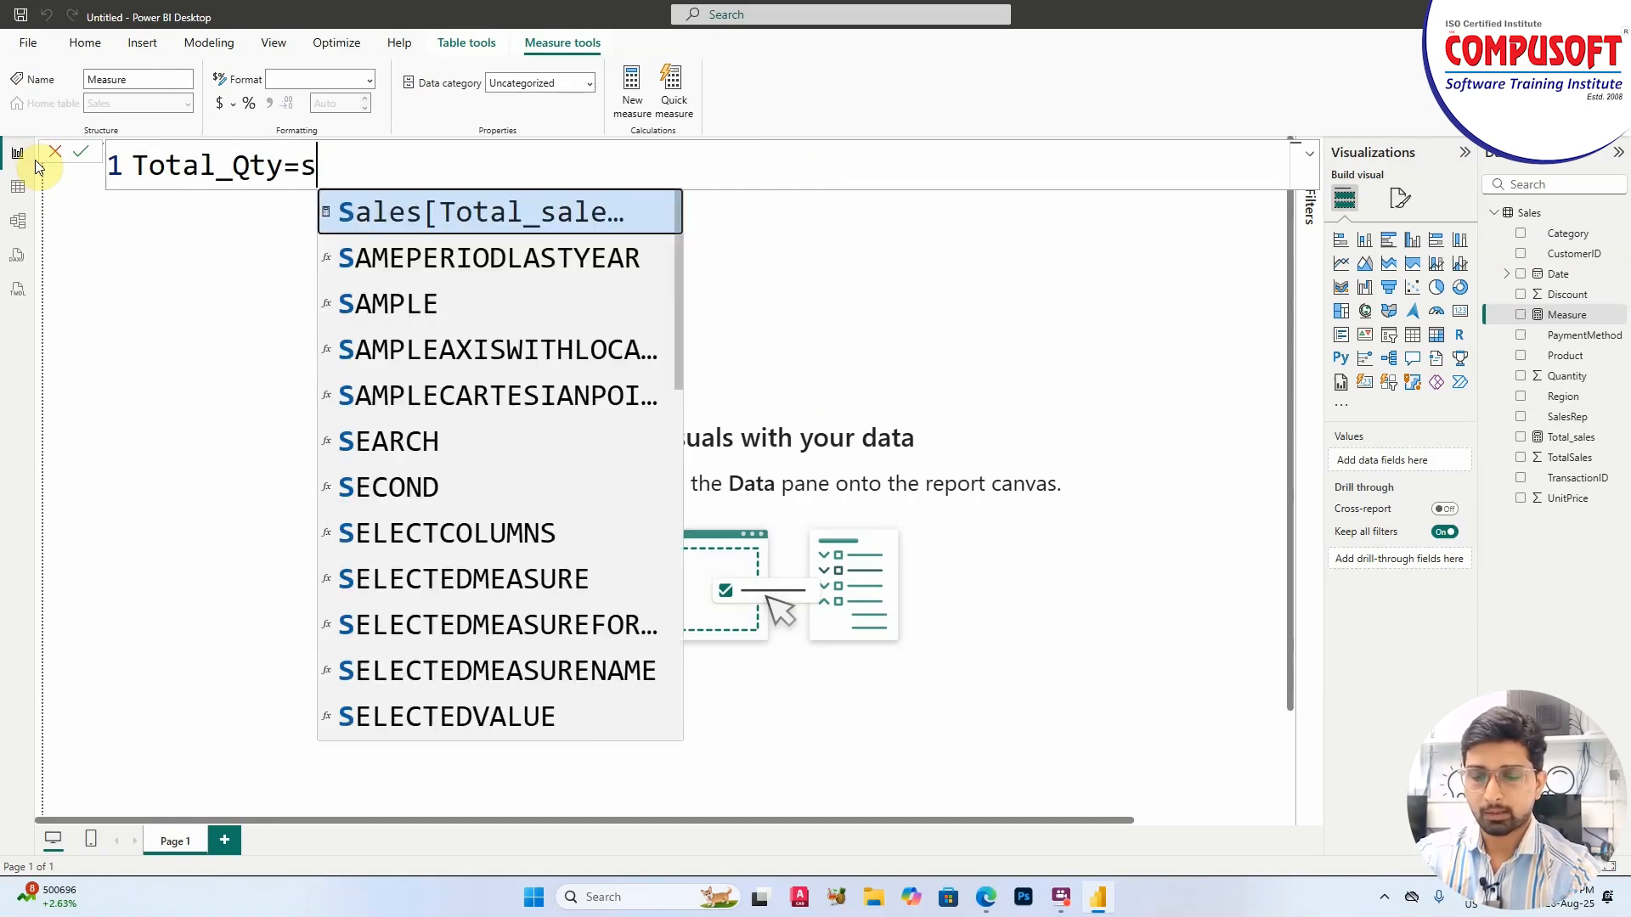
text(um(q)
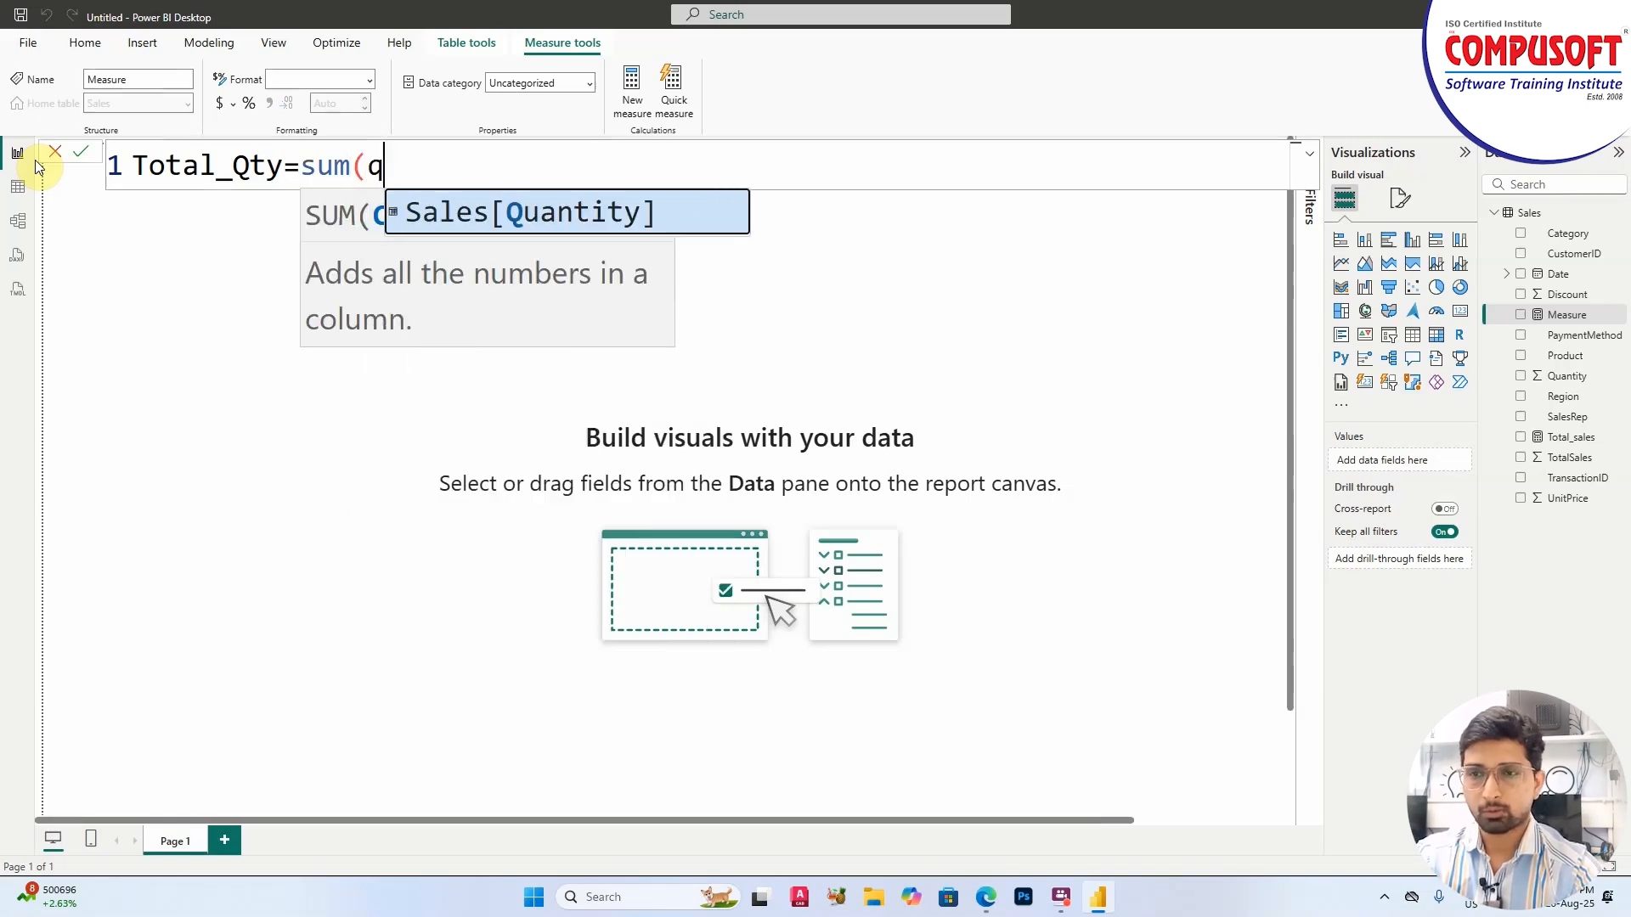
key(Tab)
text())
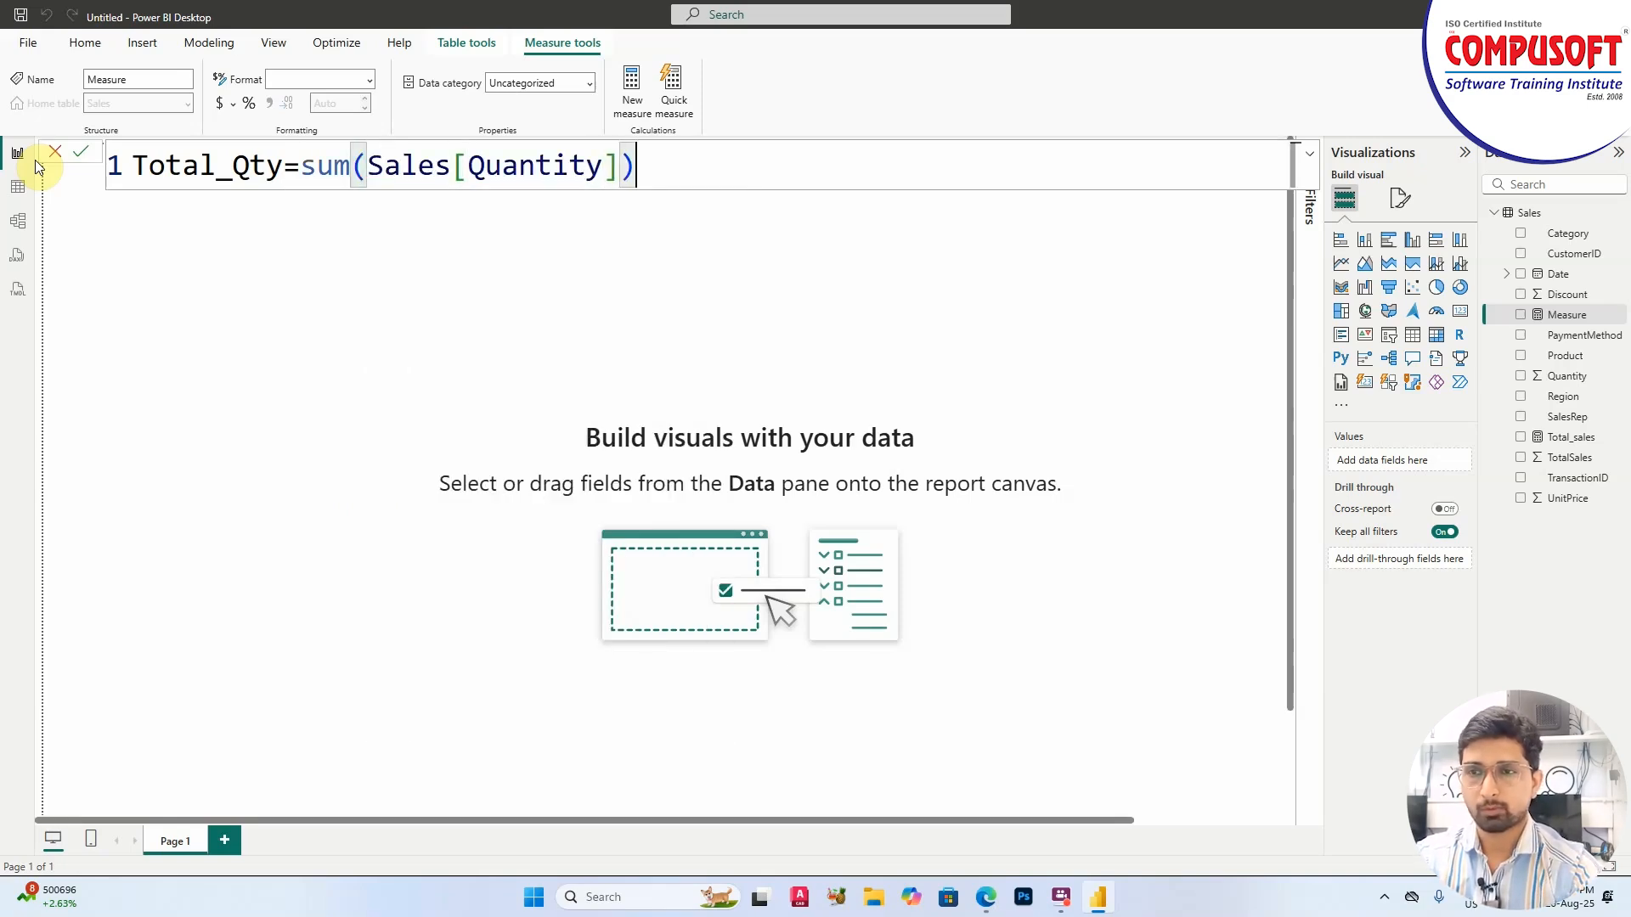
key(Return)
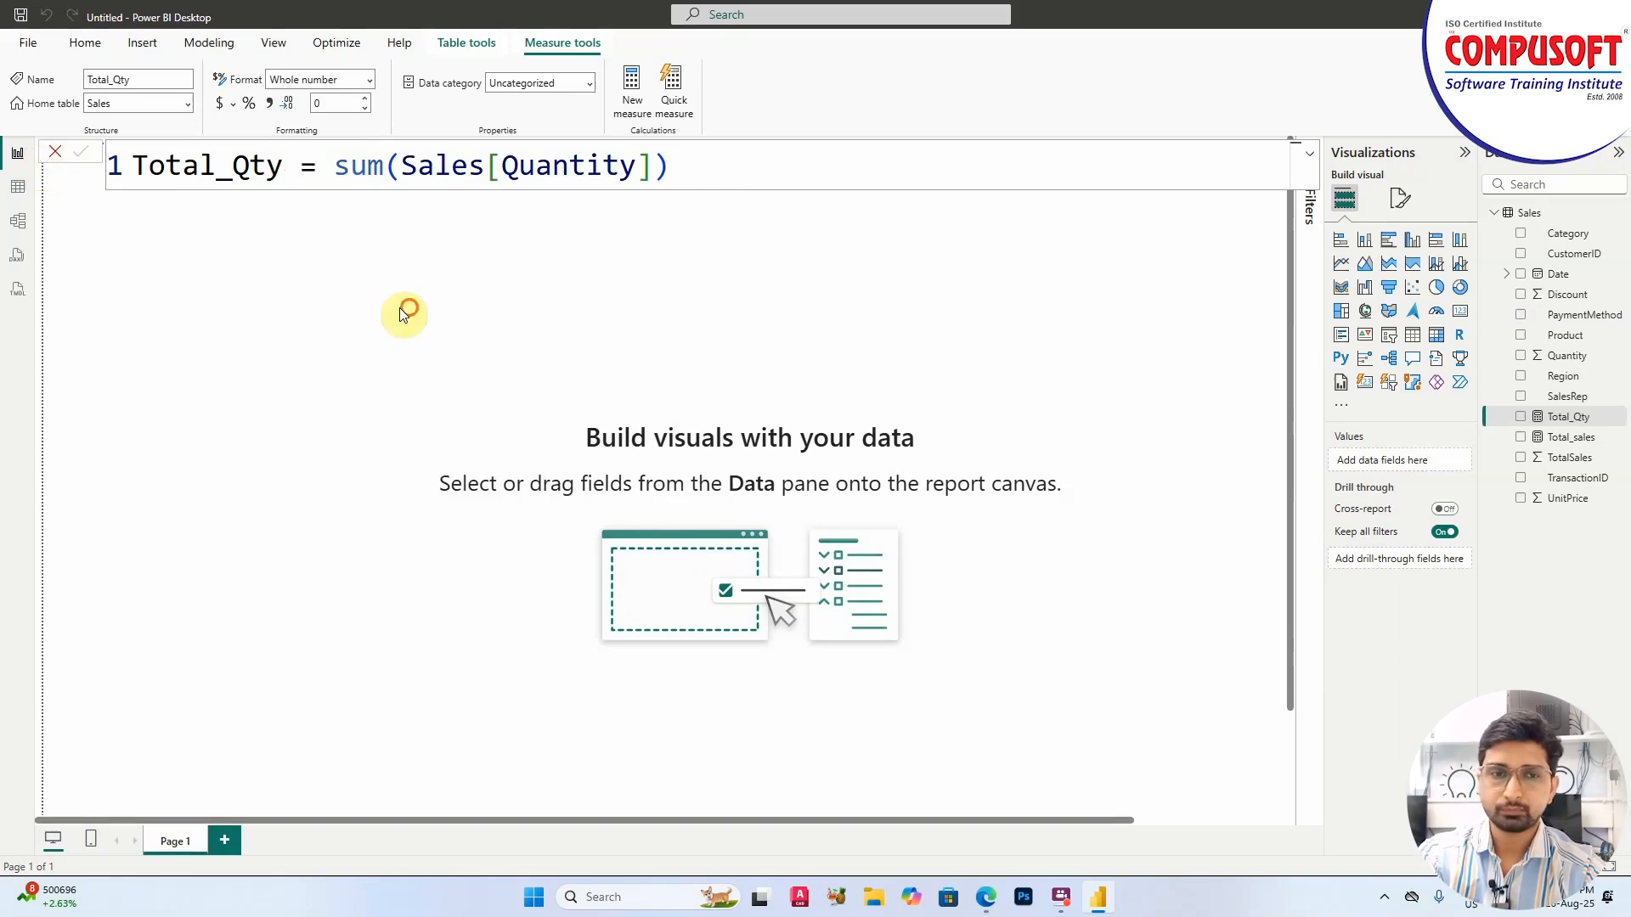
click(399, 307)
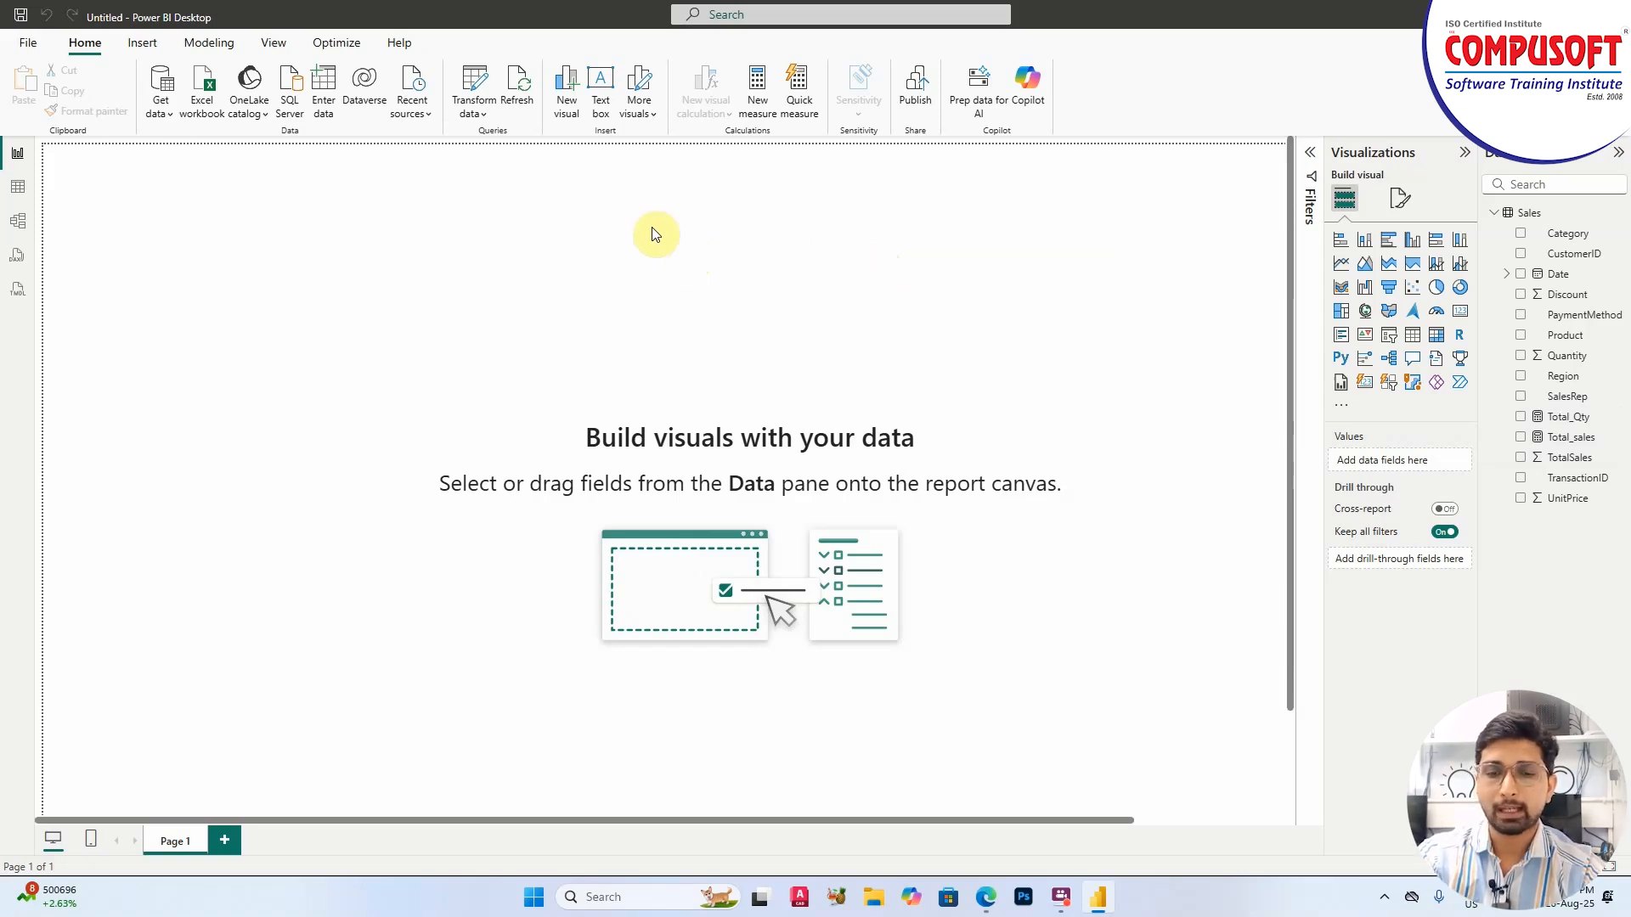
Switch to the Time Intelligence Calculations PDF in the browser, review the Year-to-Date definition, and return to Power BI
click(988, 899)
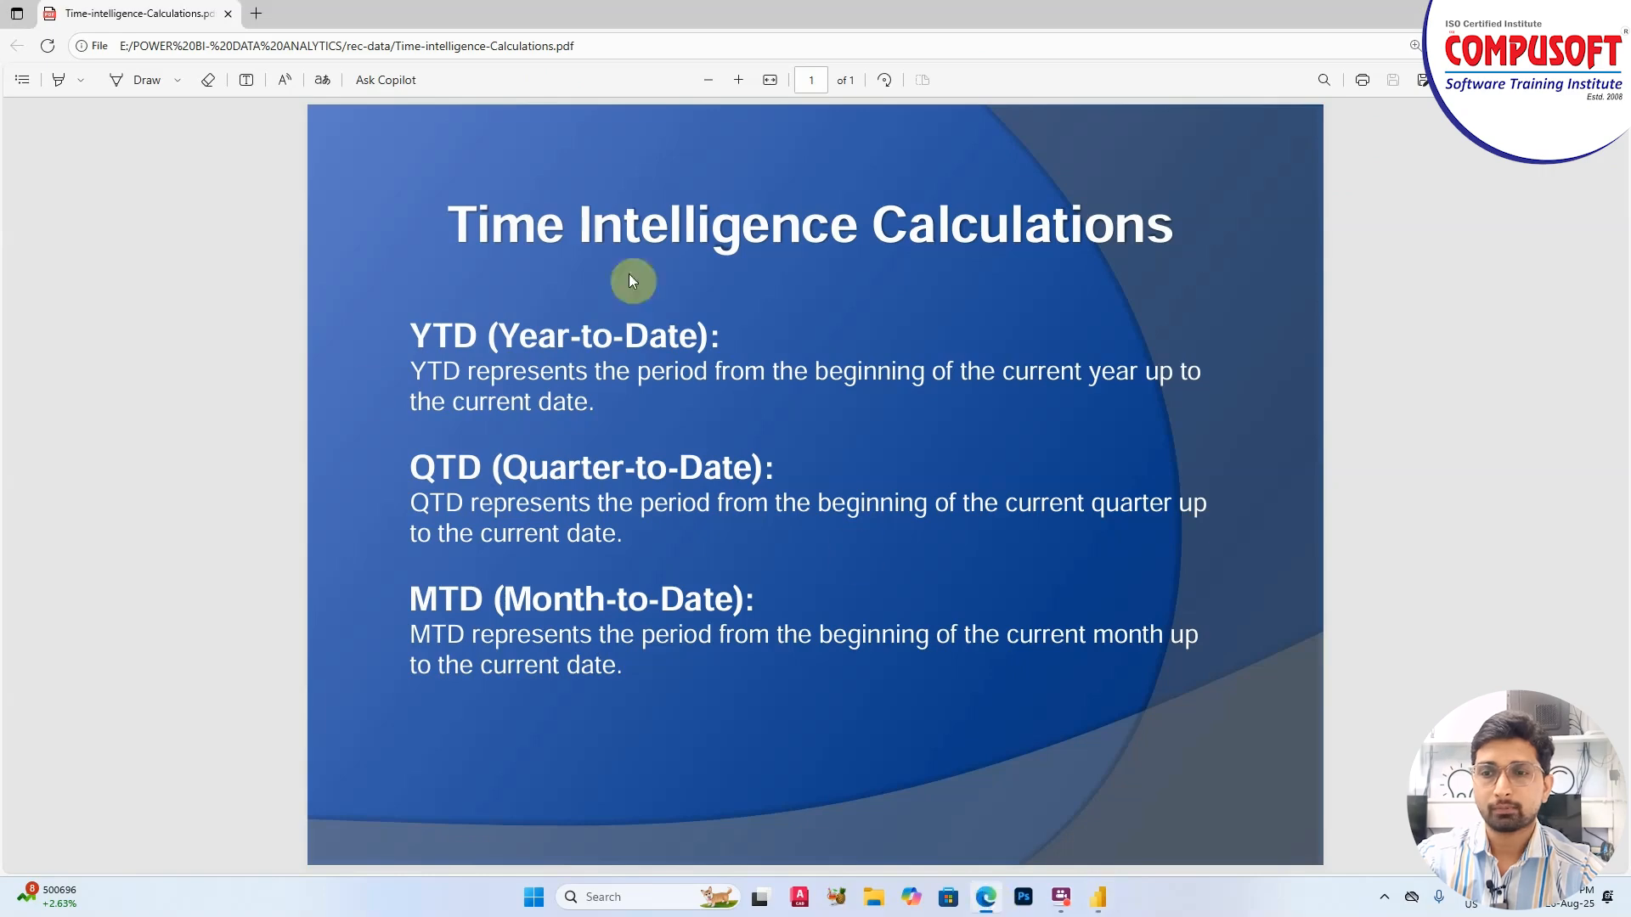
drag(408, 337, 760, 338)
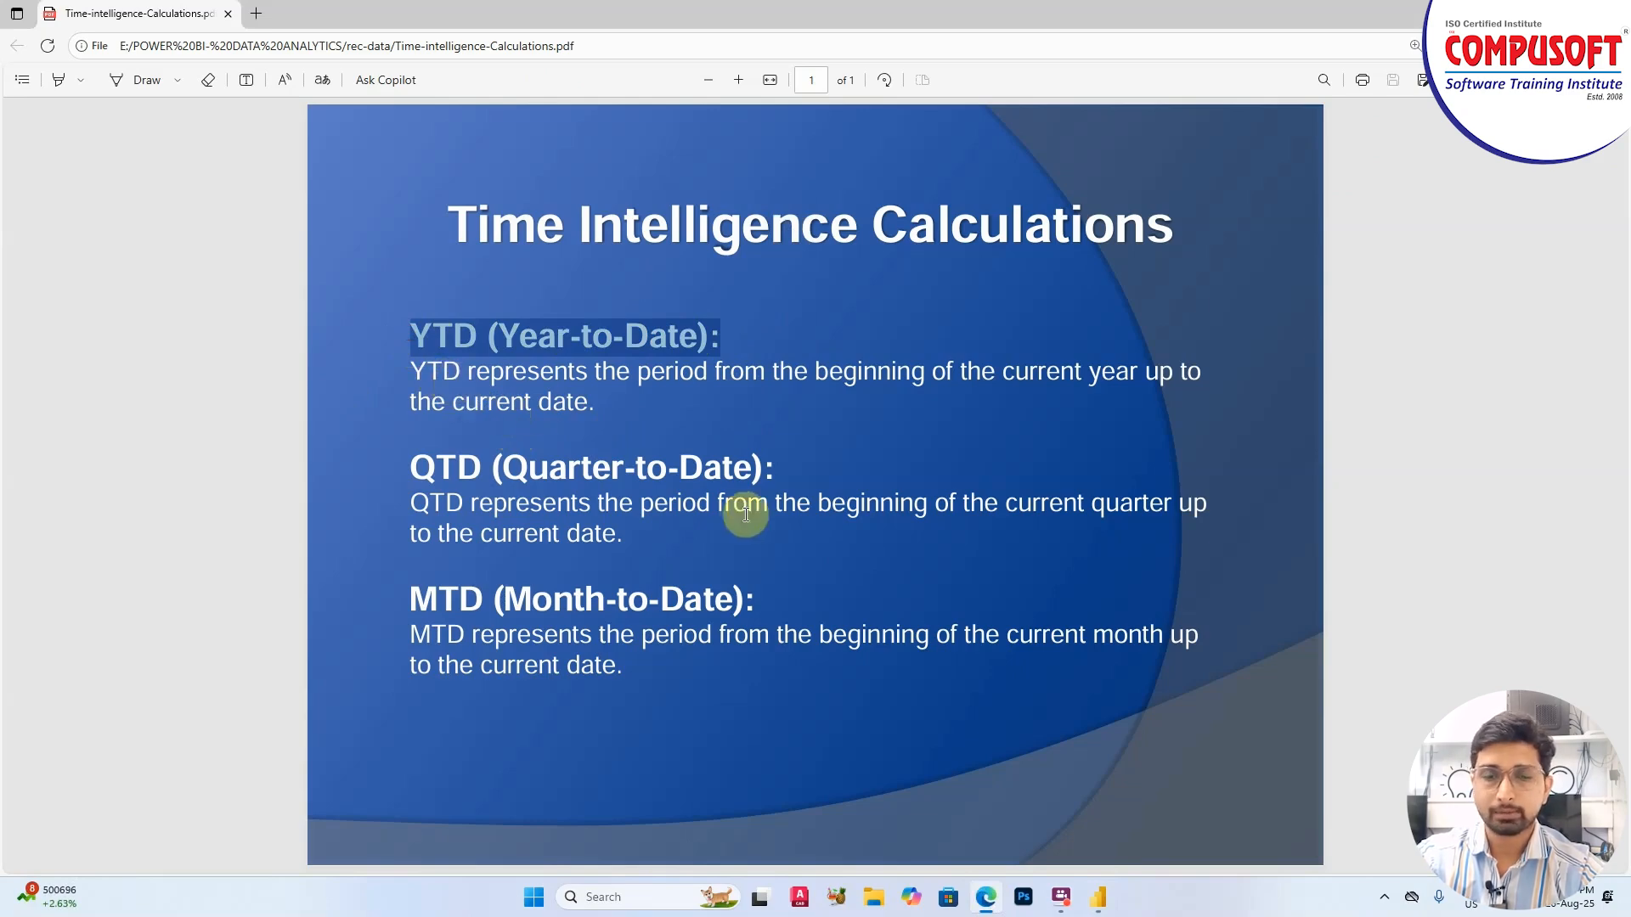
click(1088, 901)
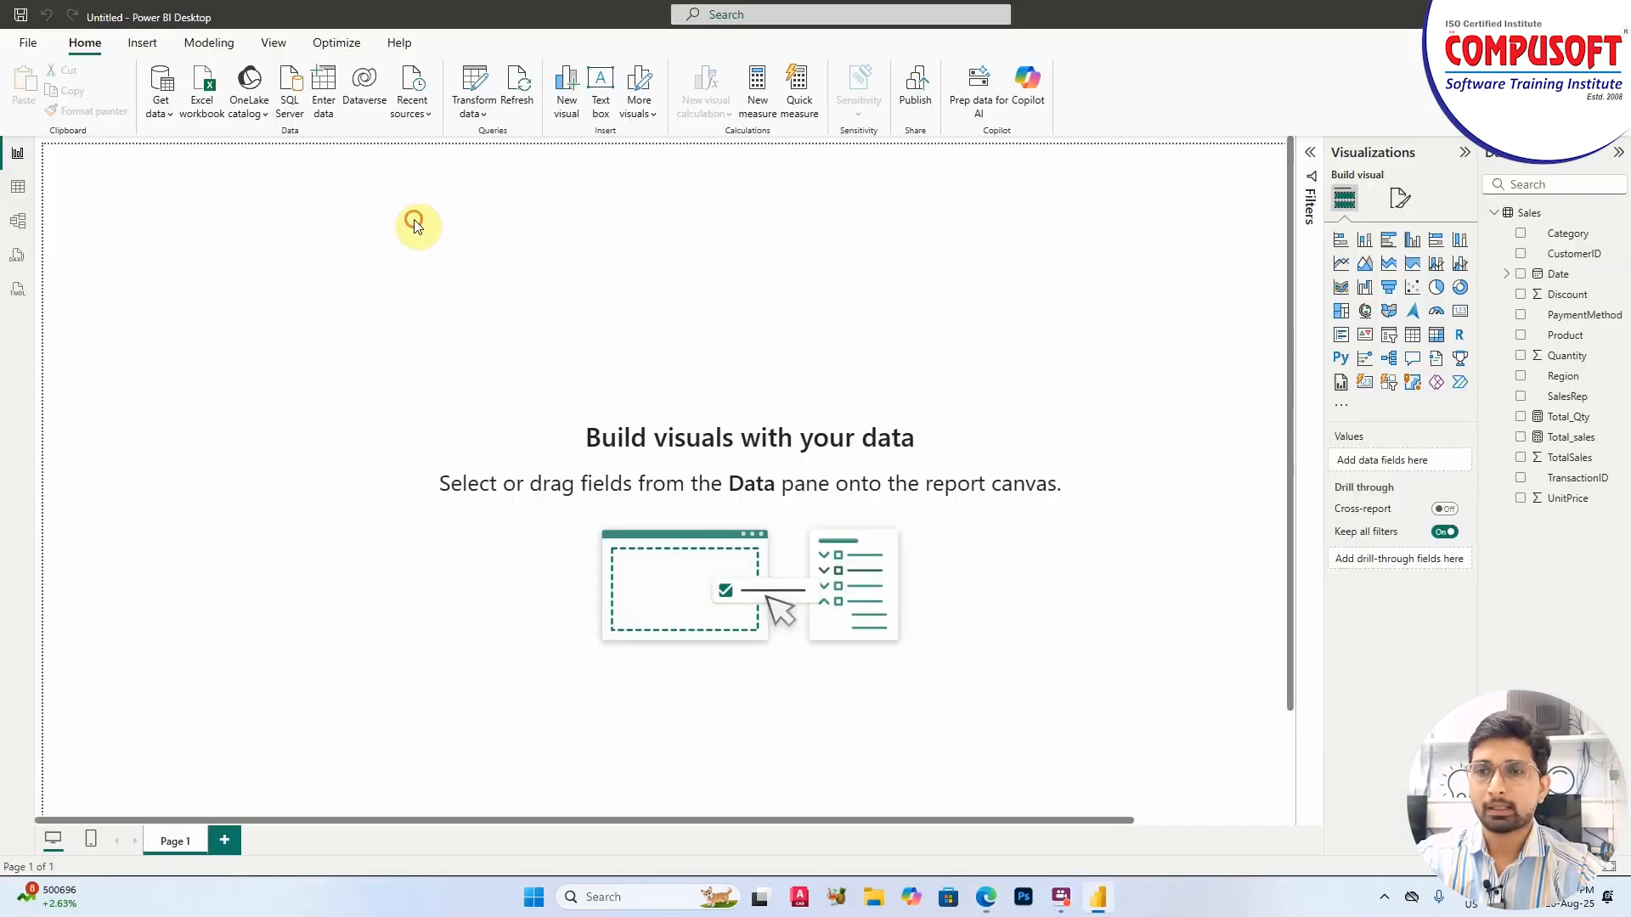
Start a new measure named YTD that uses the TOTALYTD function with [Total_sales] as its expression
click(757, 90)
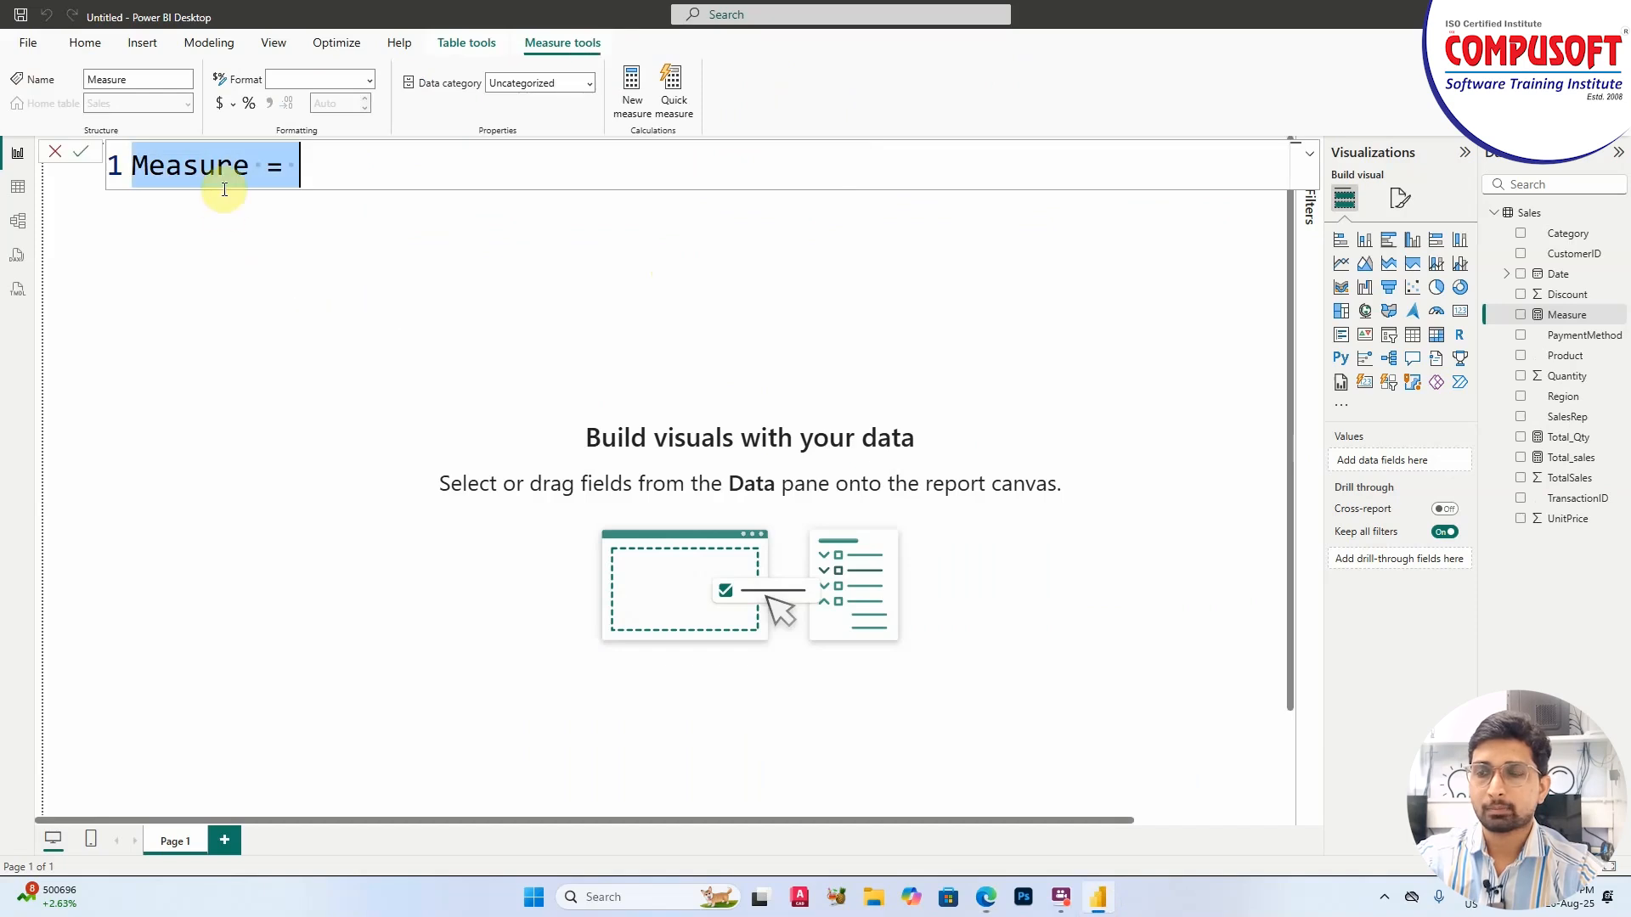
text(YTD)
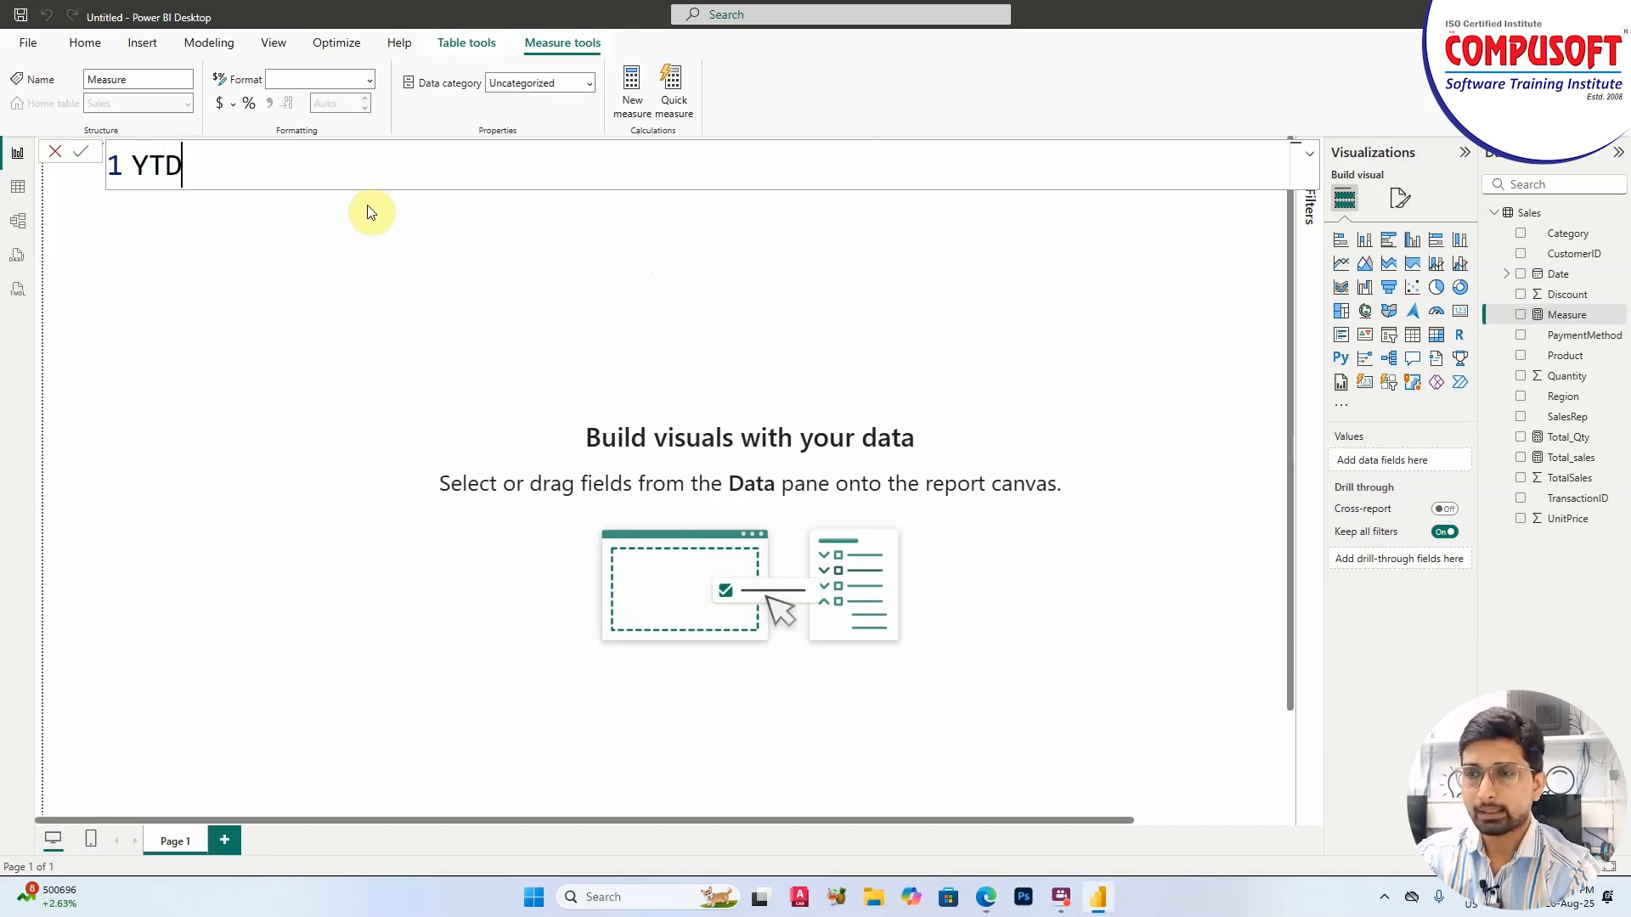
text(=)
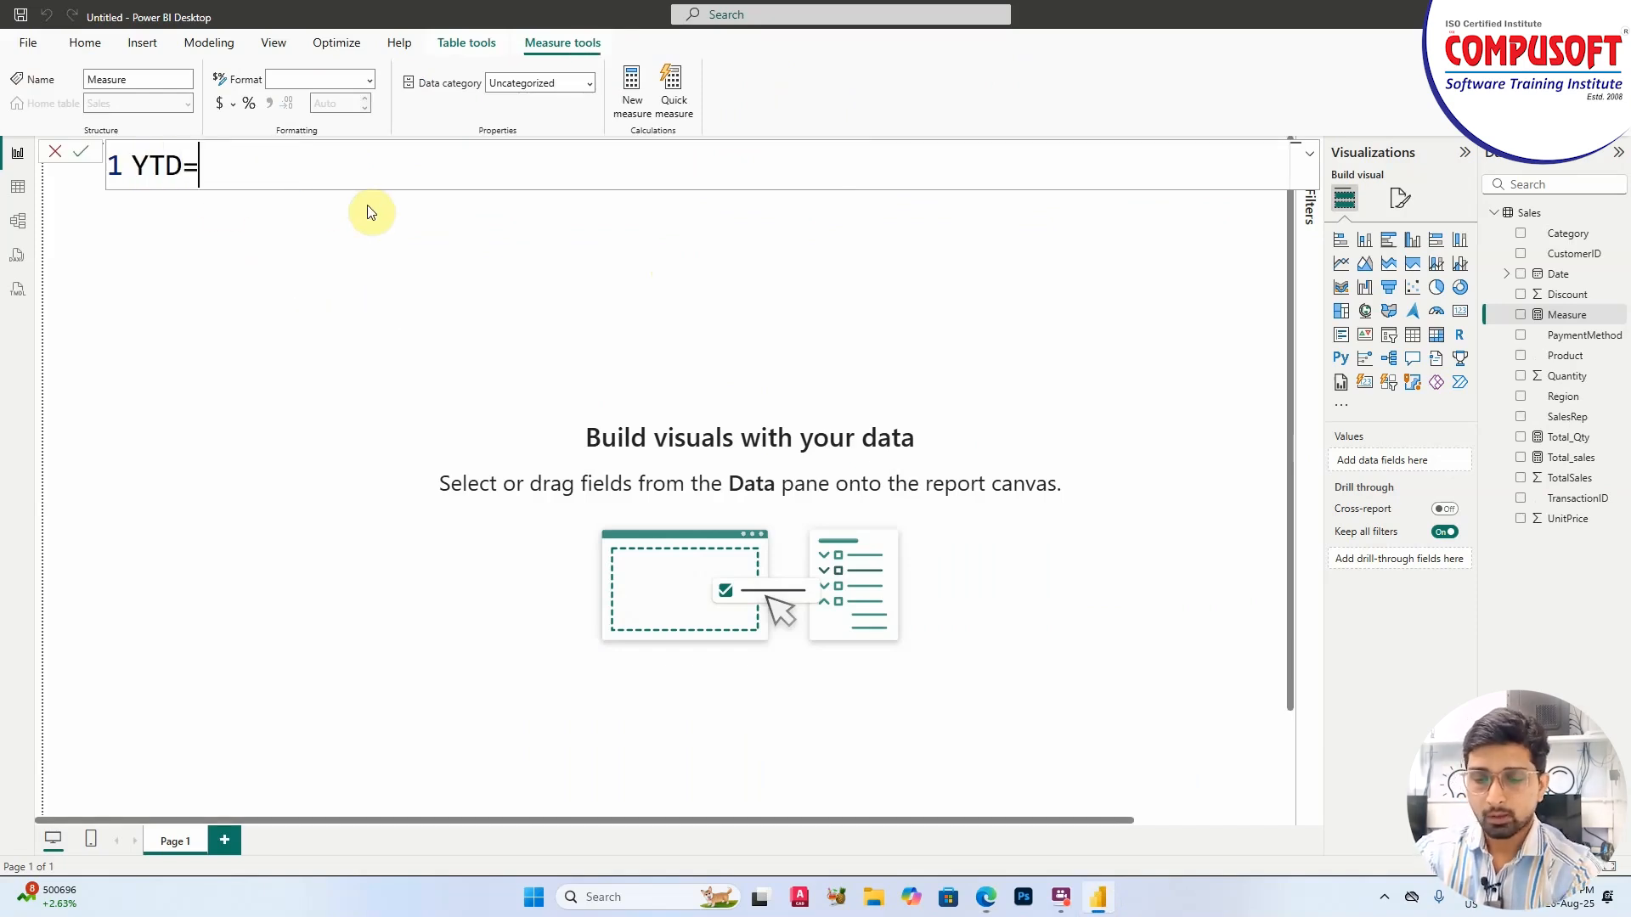
text(tota)
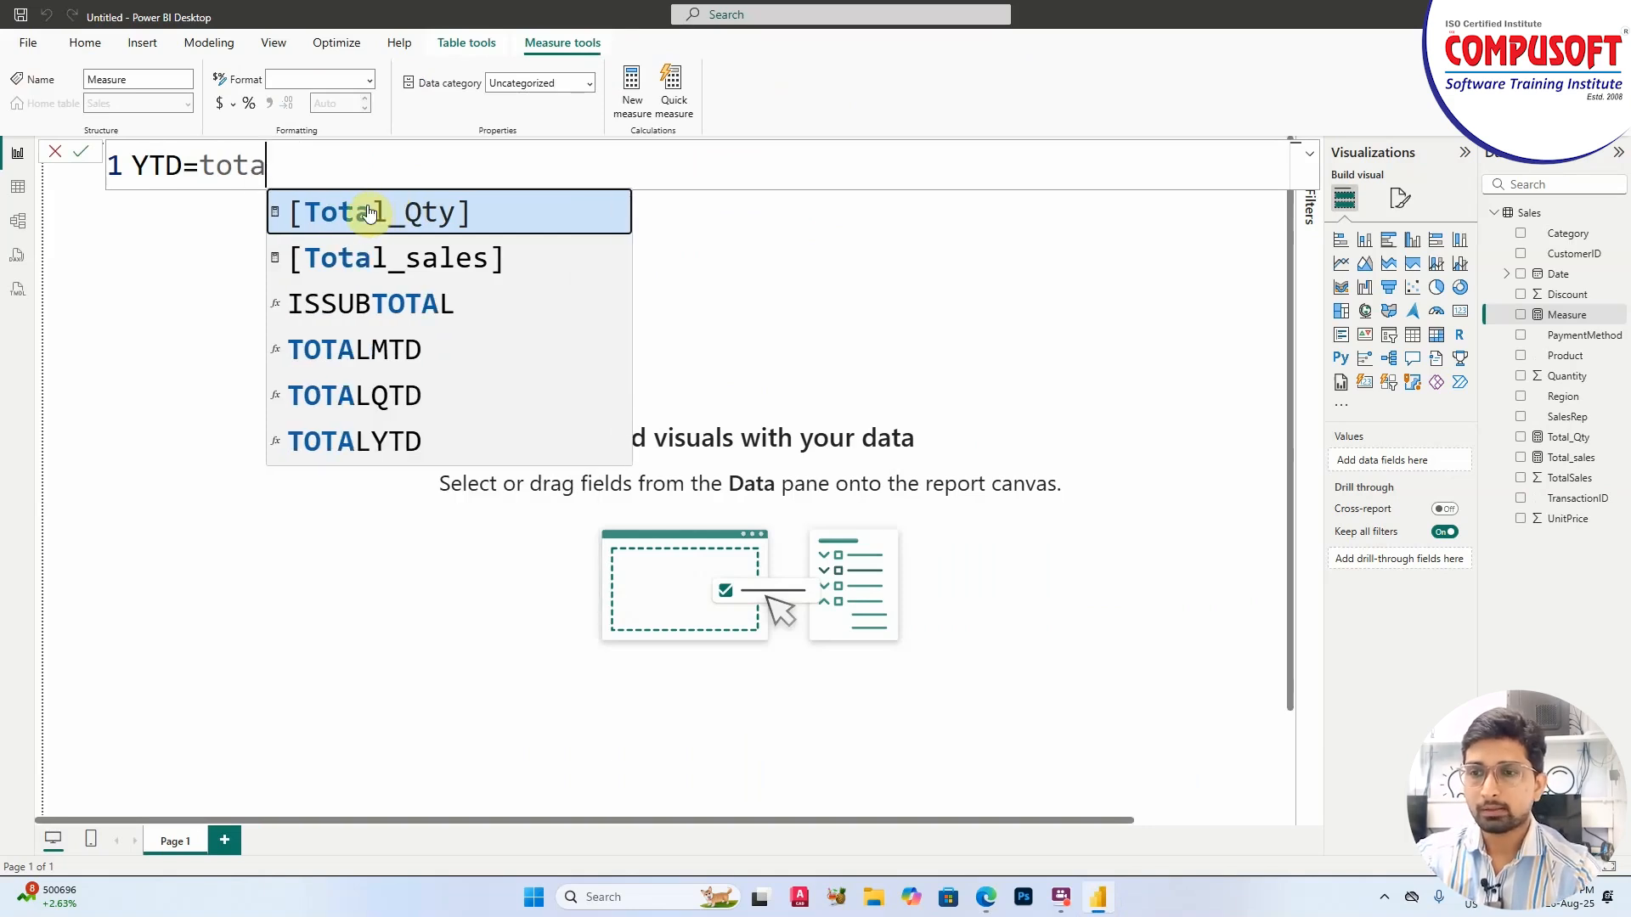
key(Down)
key(Down)
key(Down)
key(Down)
key(Tab)
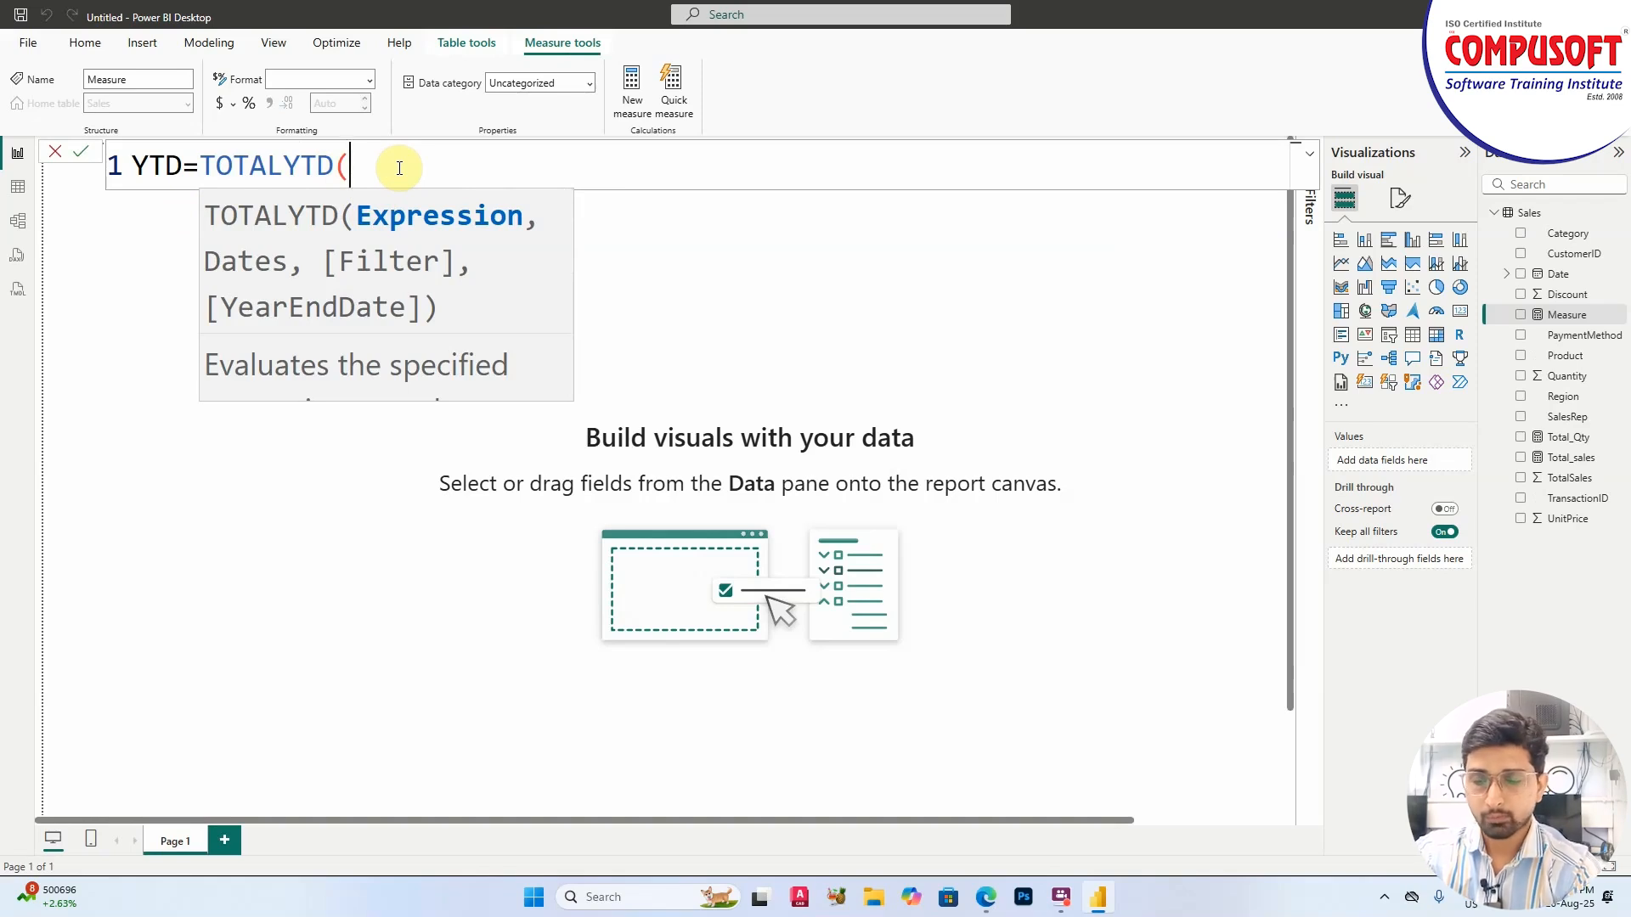
text(to)
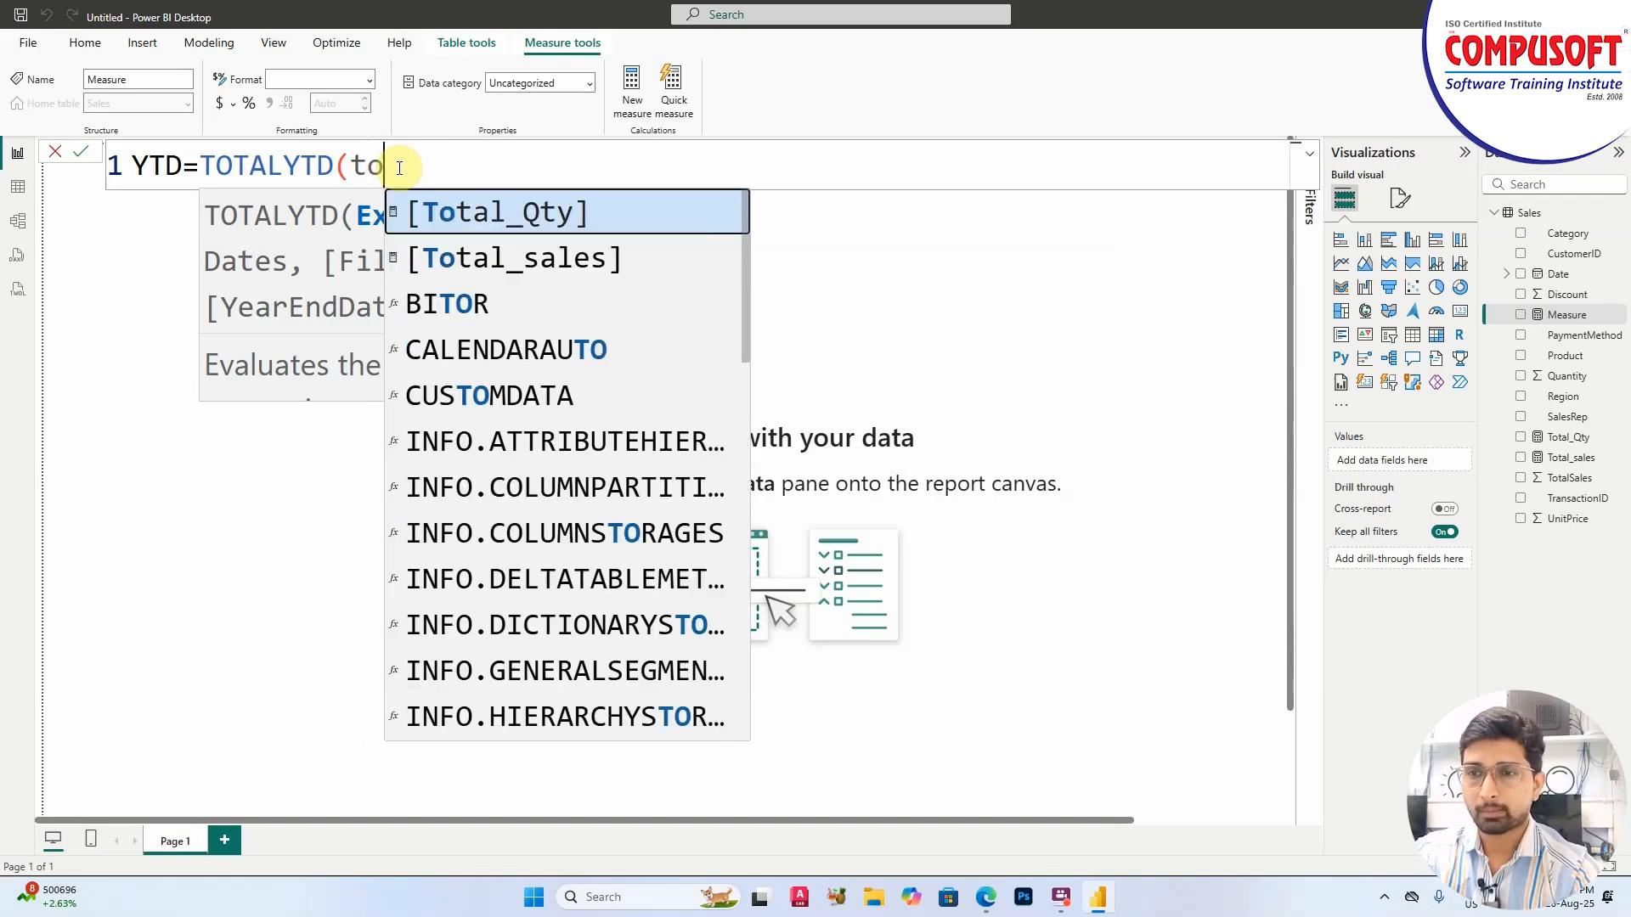
key(Down)
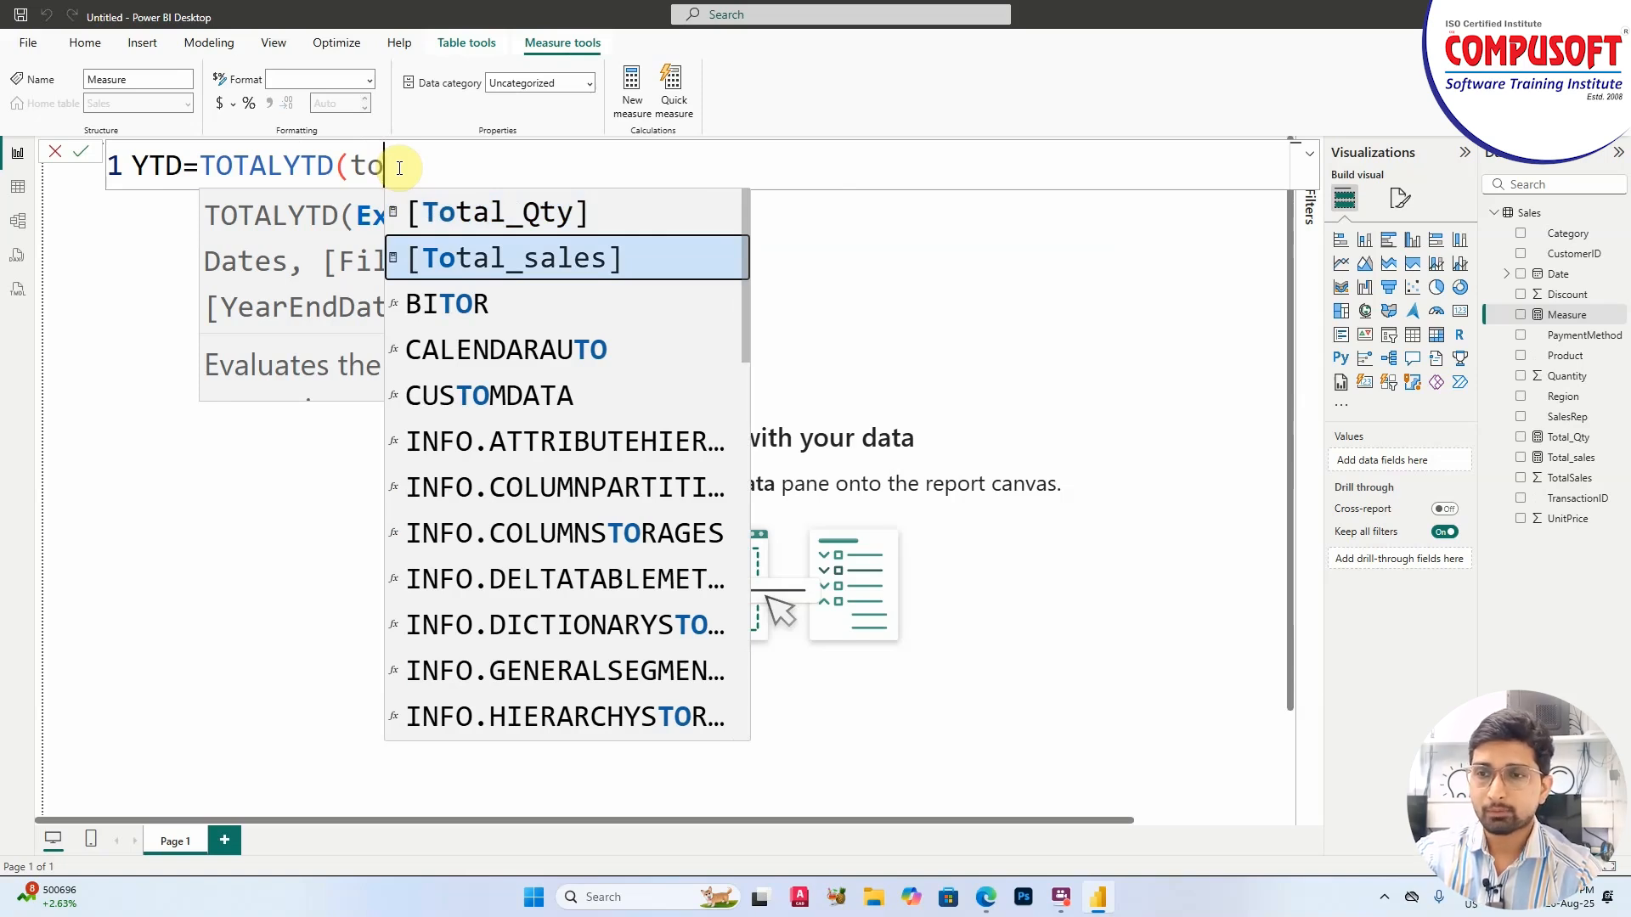
key(Tab)
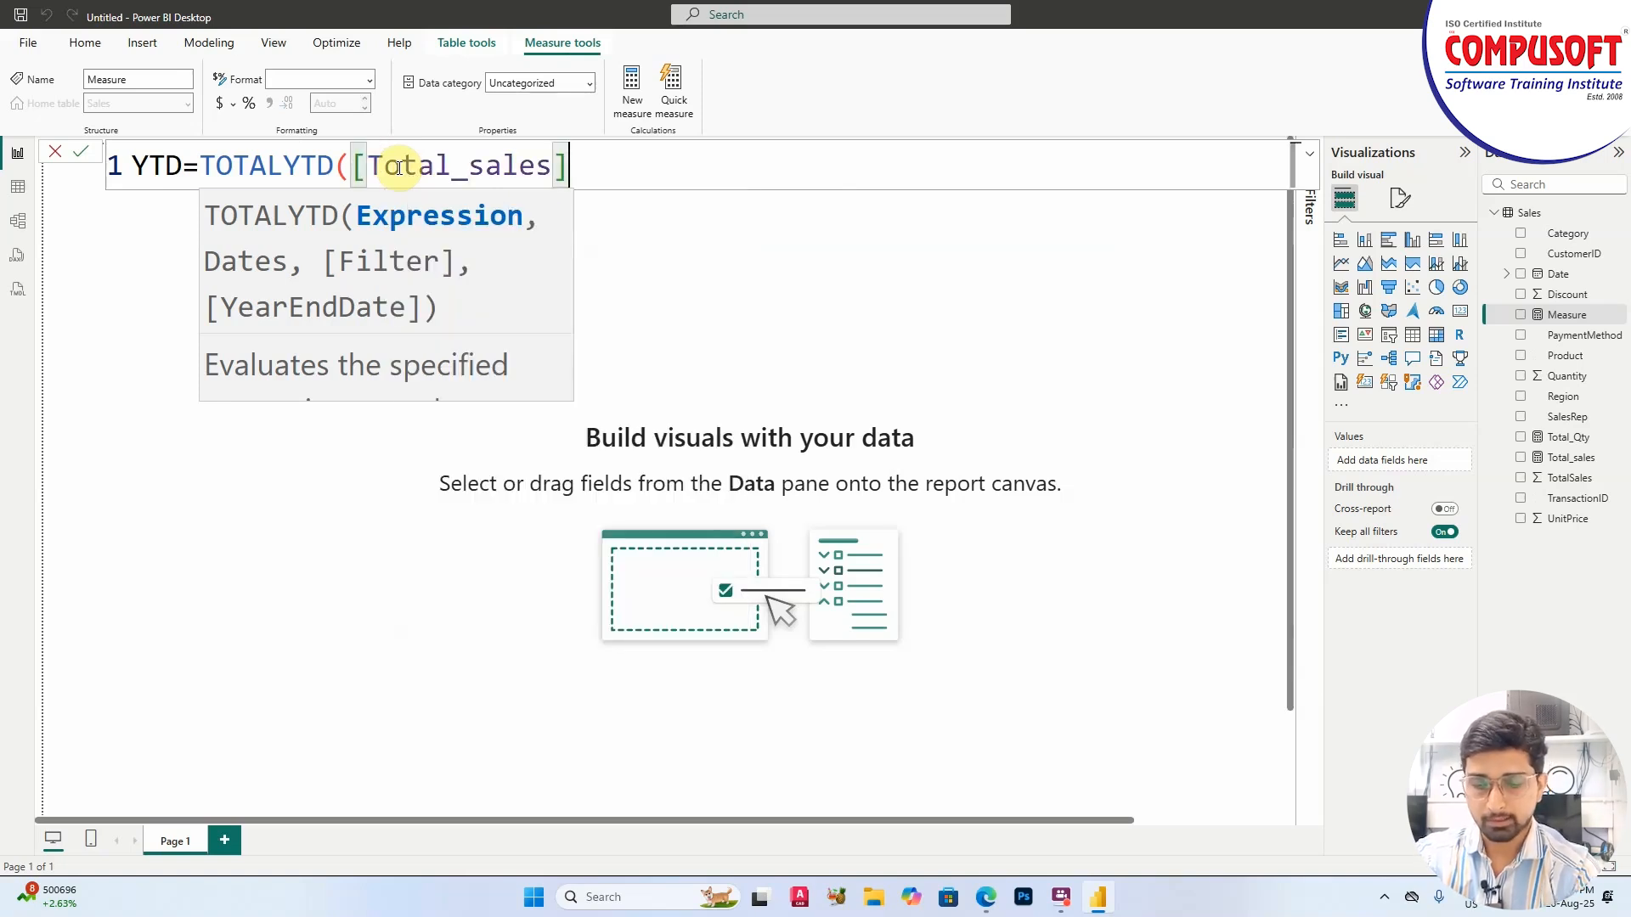
Complete the YTD formula with DATESYTD(Sales[Date]) as its dates argument and commit the measure
text(,)
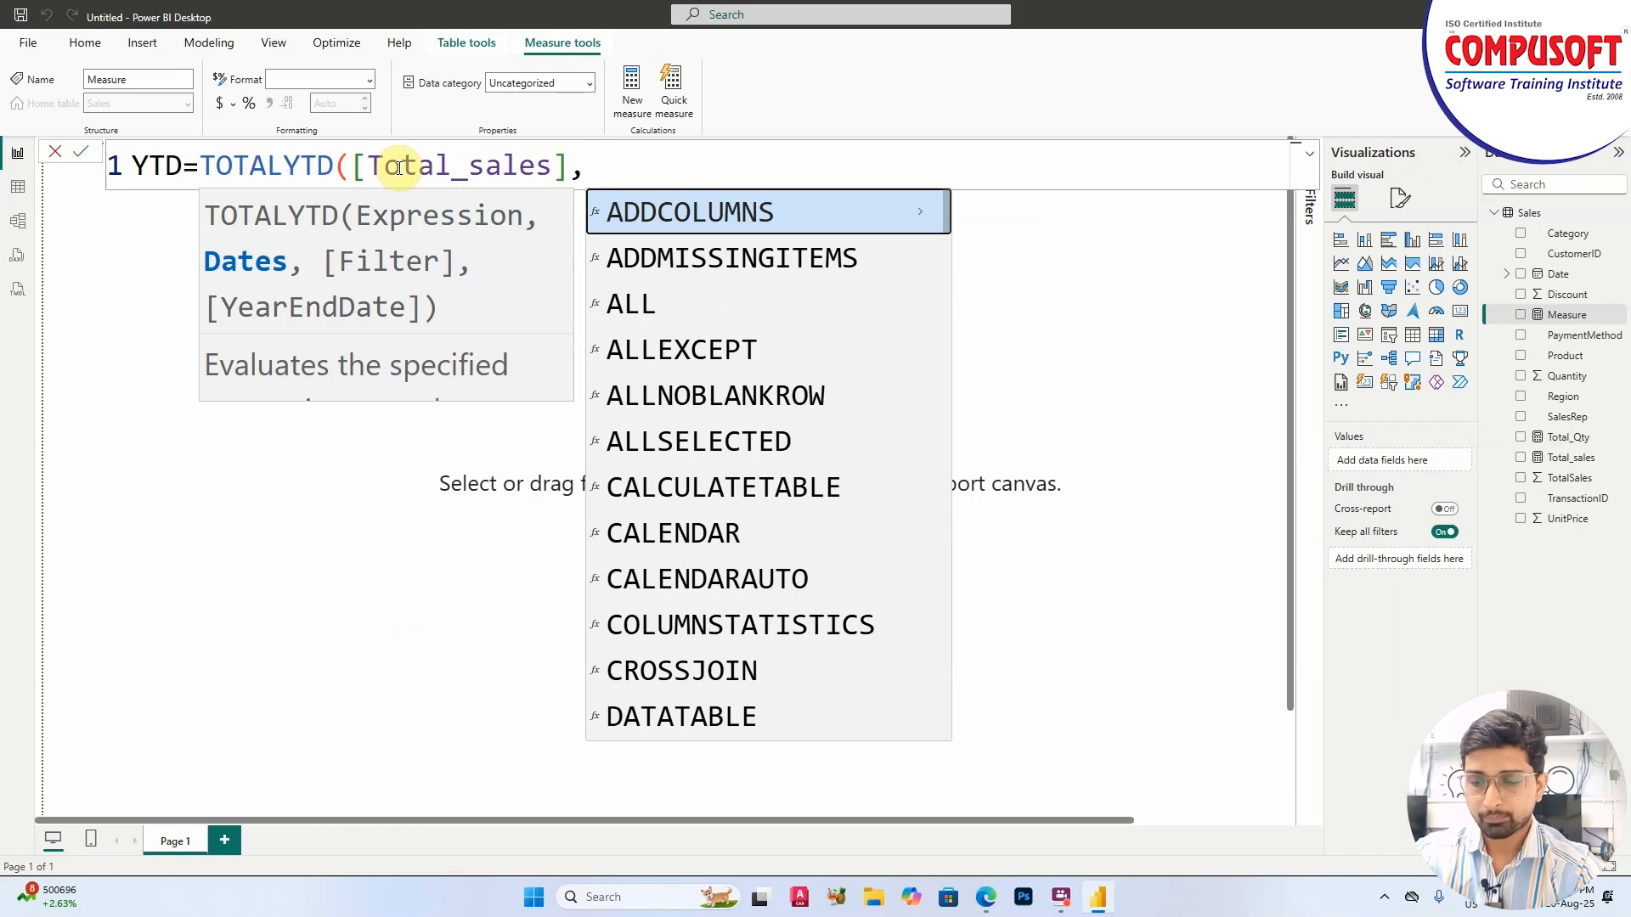
text(dat)
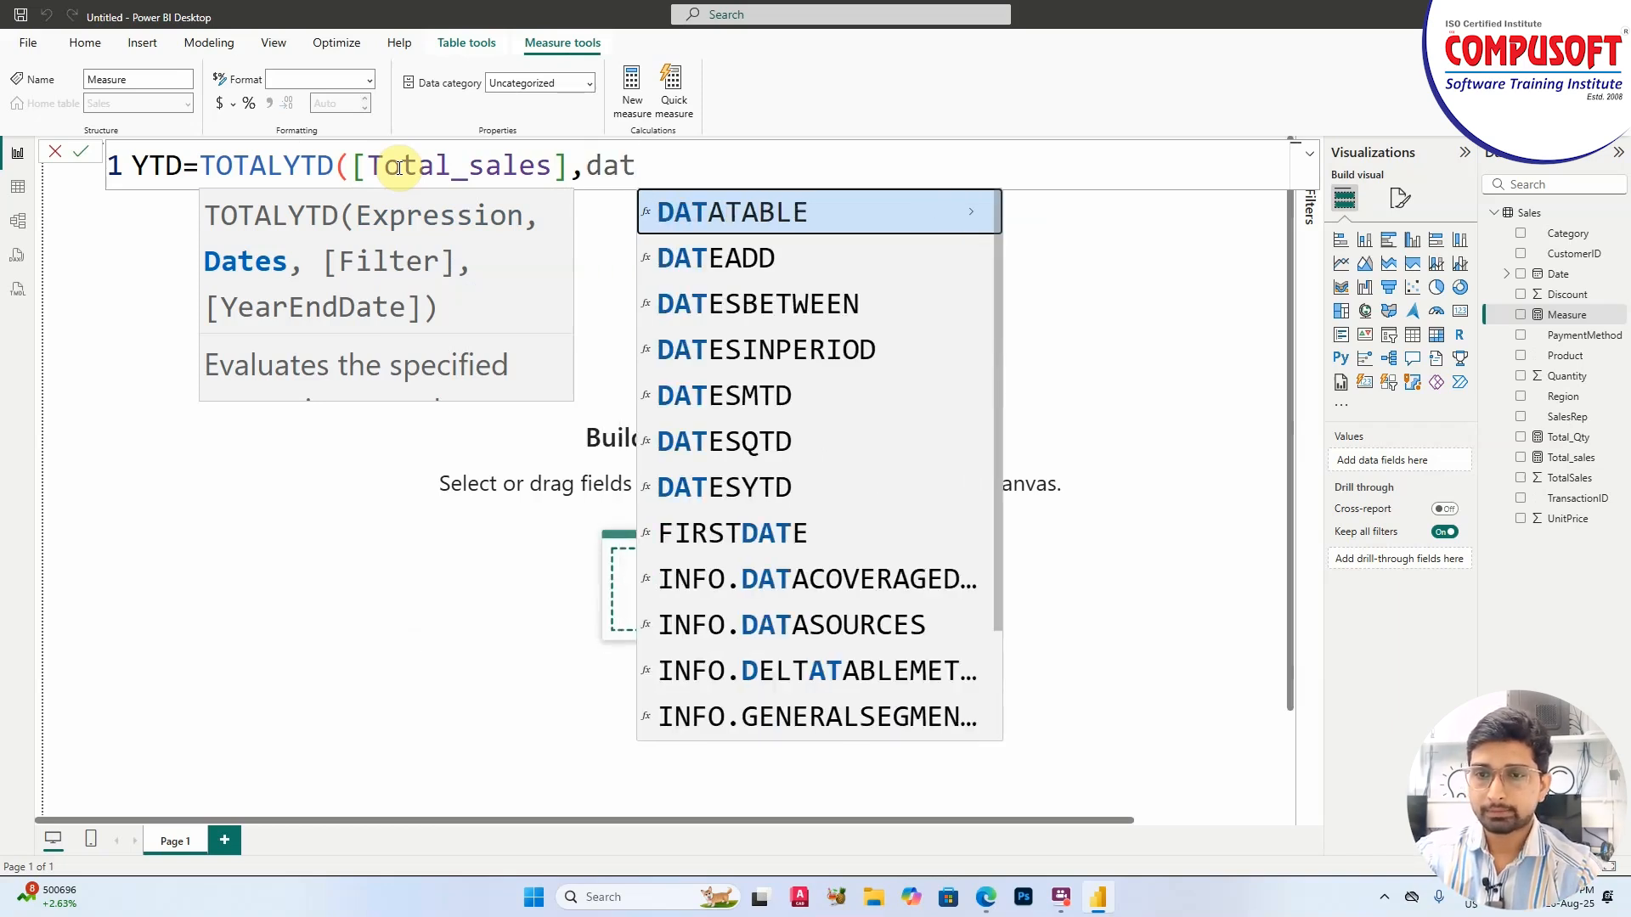
key(Down)
key(Down)
key(Down)
key(Down)
key(Down)
key(Down)
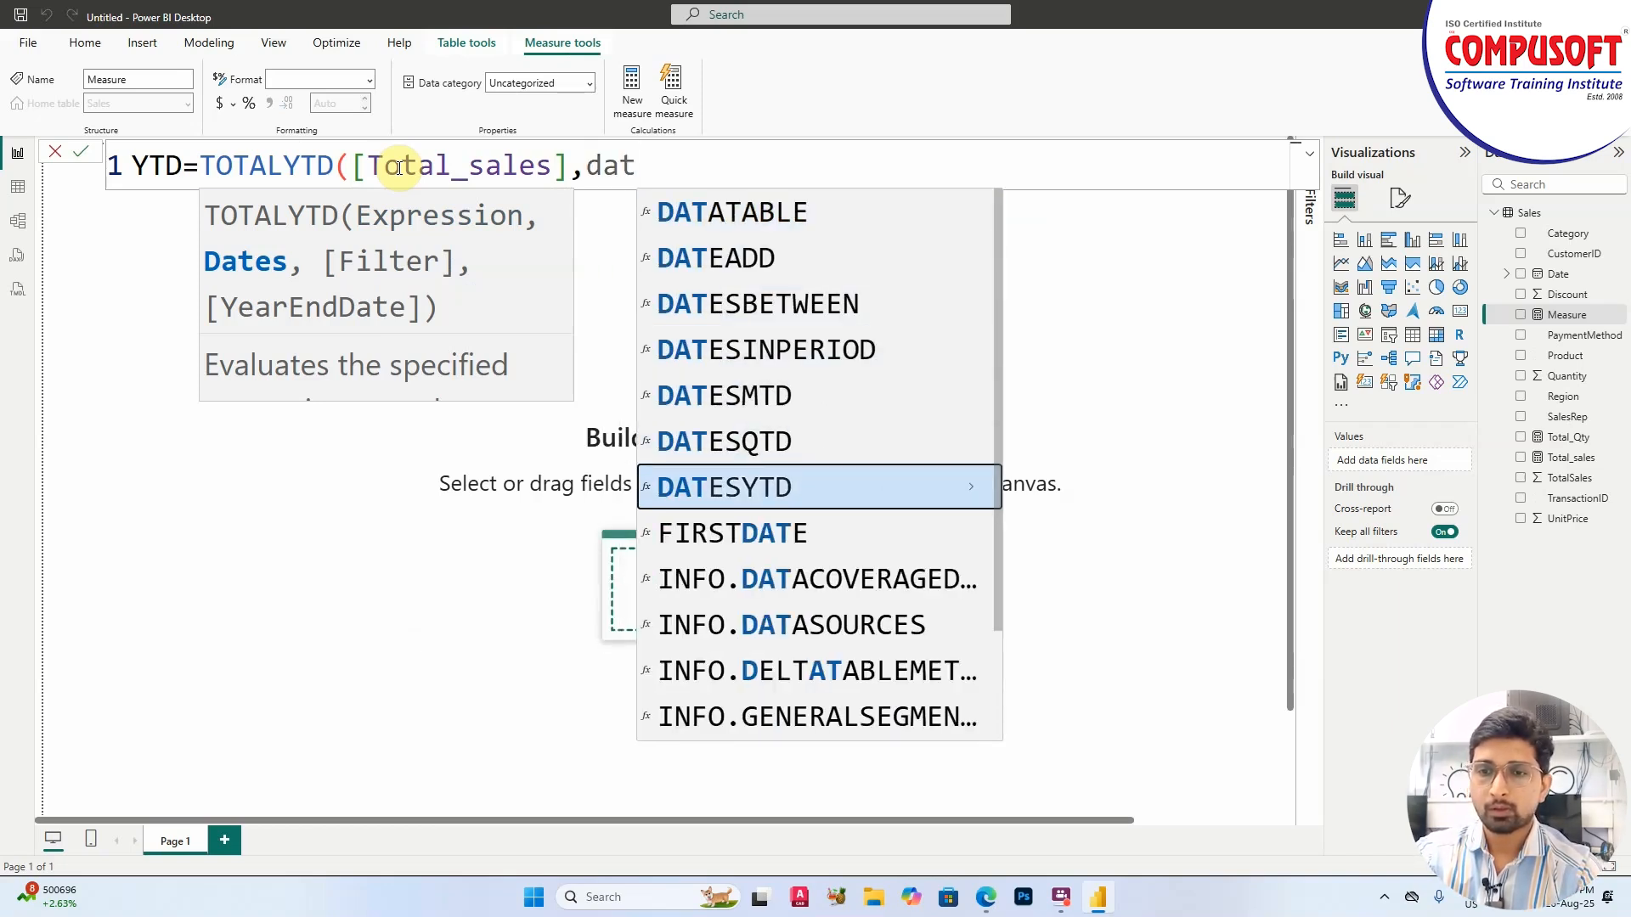
key(Tab)
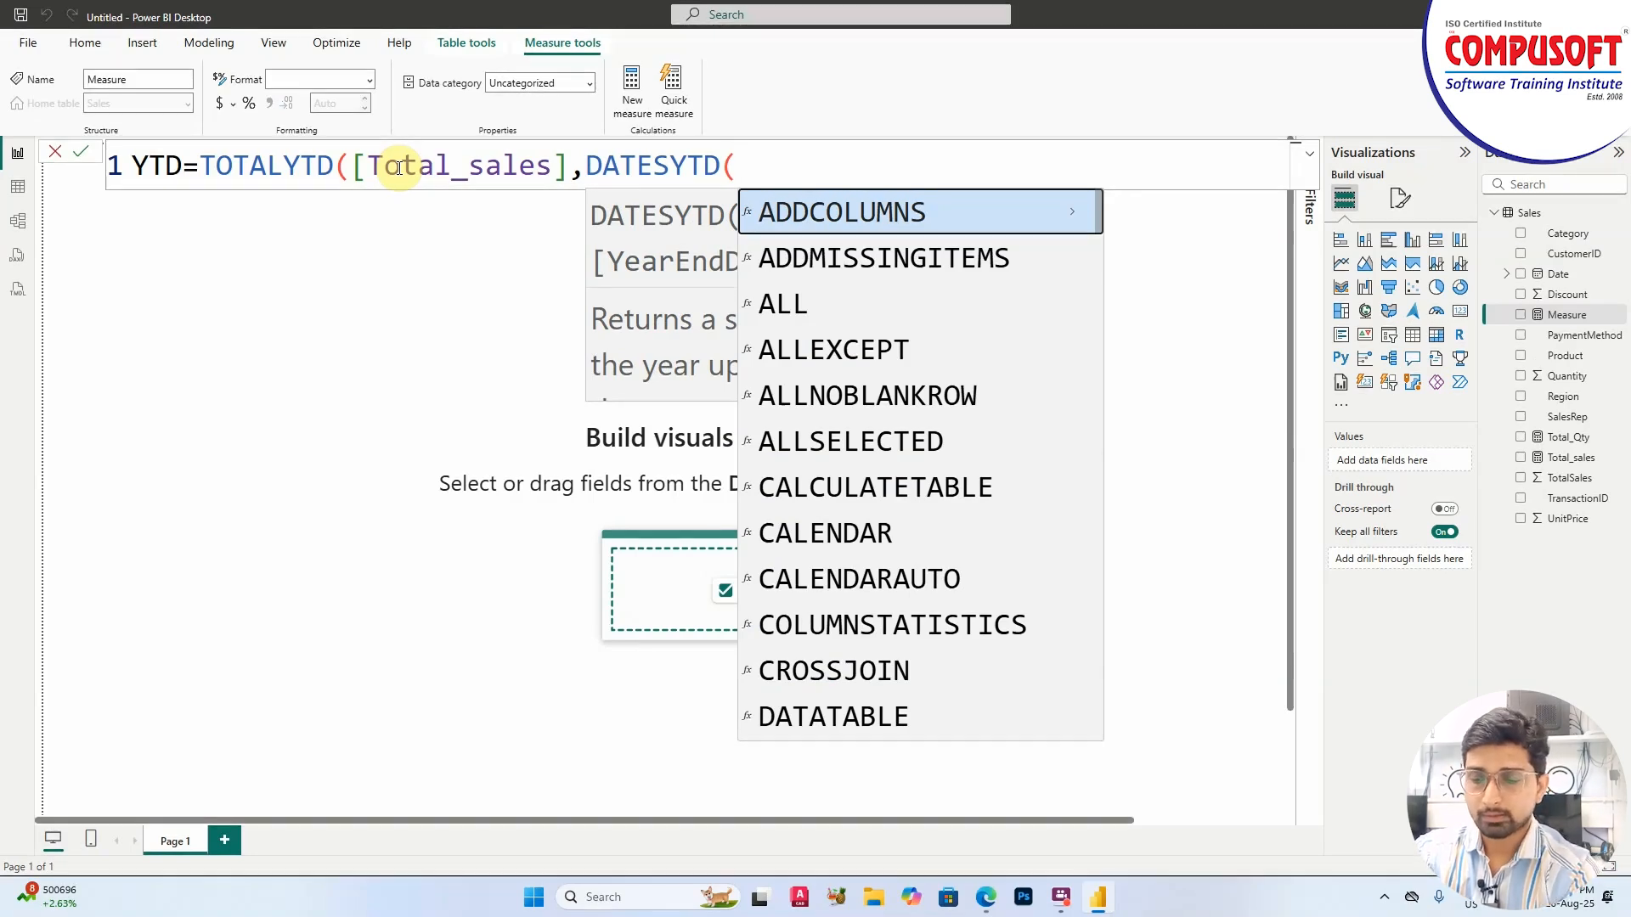
text(Dat)
key(Down)
key(Down)
key(Down)
key(Down)
key(Down)
key(Down)
key(Down)
key(Down)
key(Down)
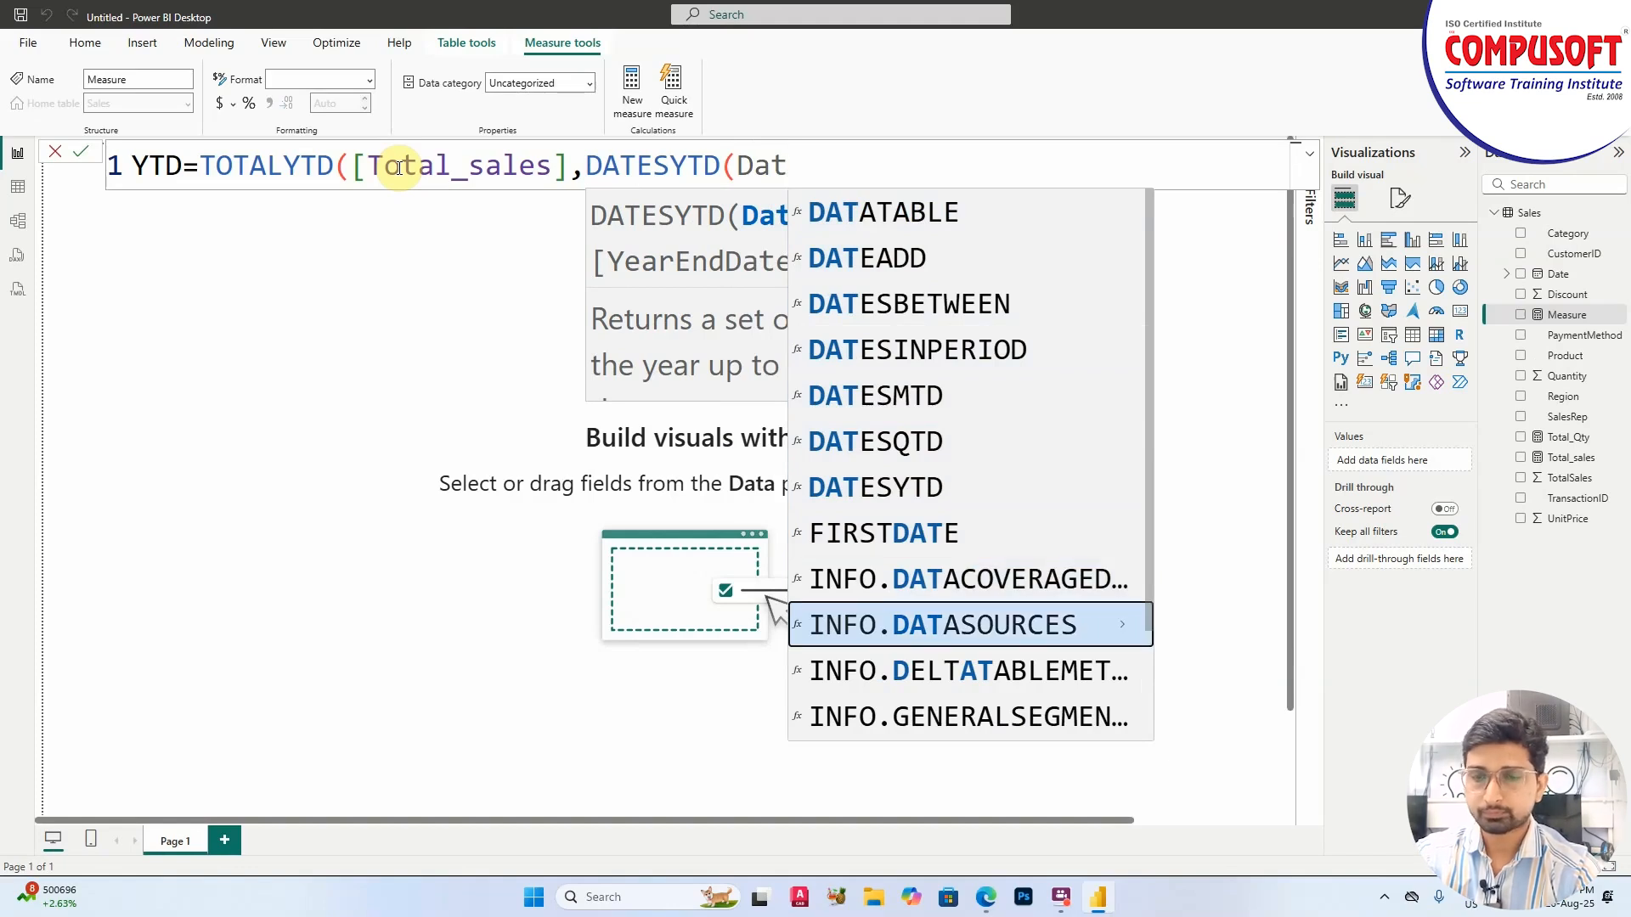
text(e)
key(Down)
key(Down)
key(Down)
key(Down)
key(Down)
key(Down)
key(Down)
key(Down)
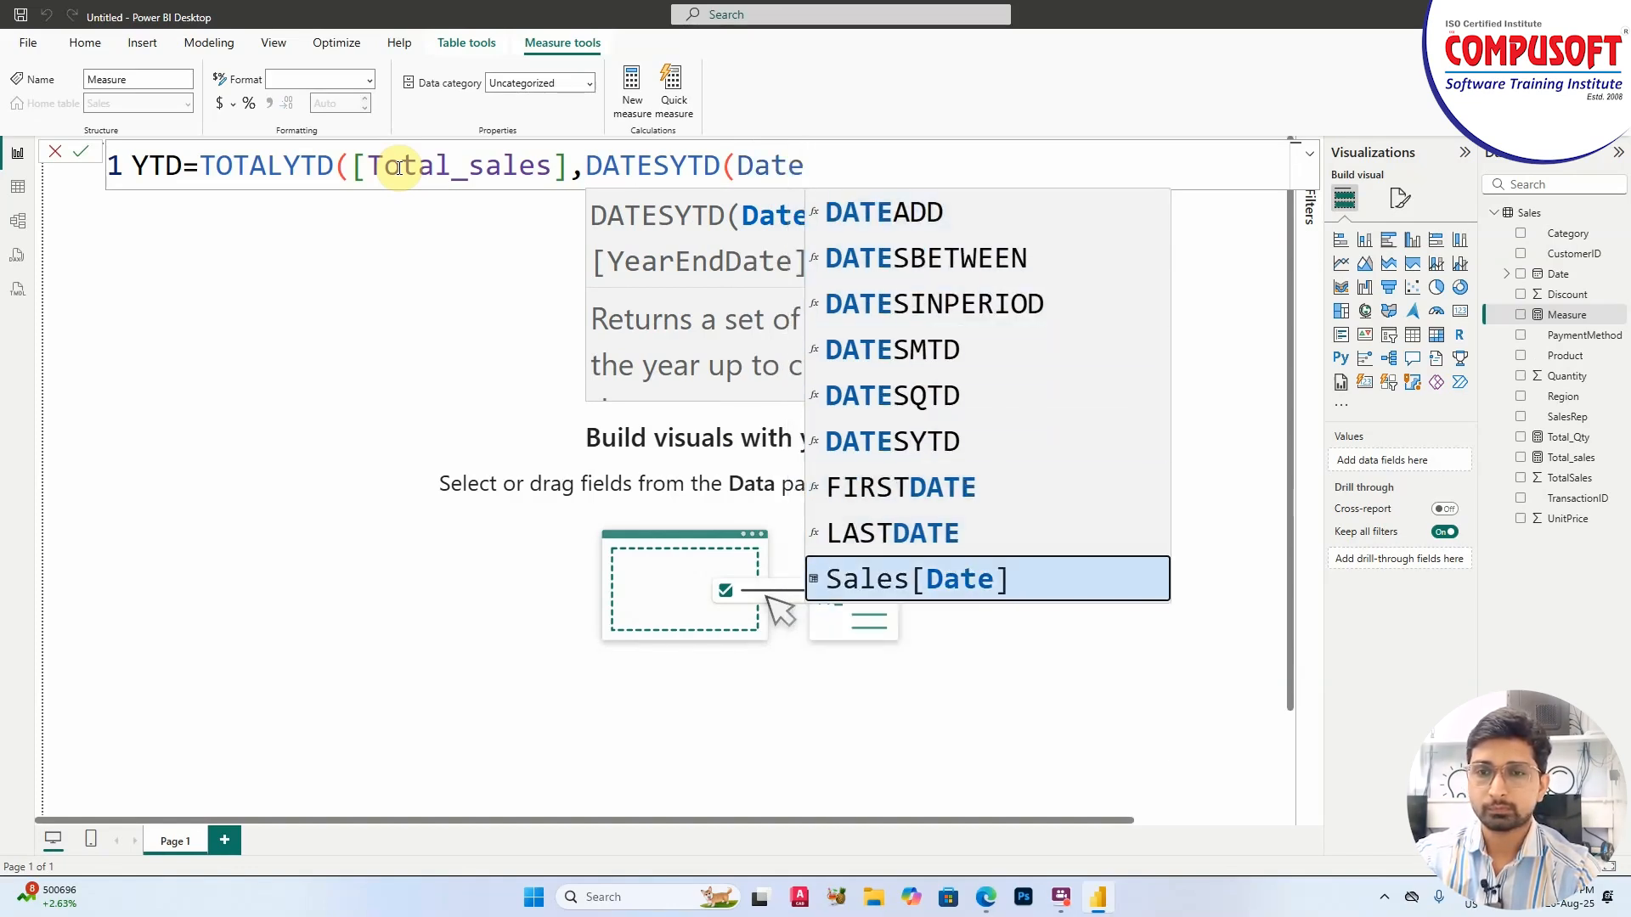
key(Tab)
text())
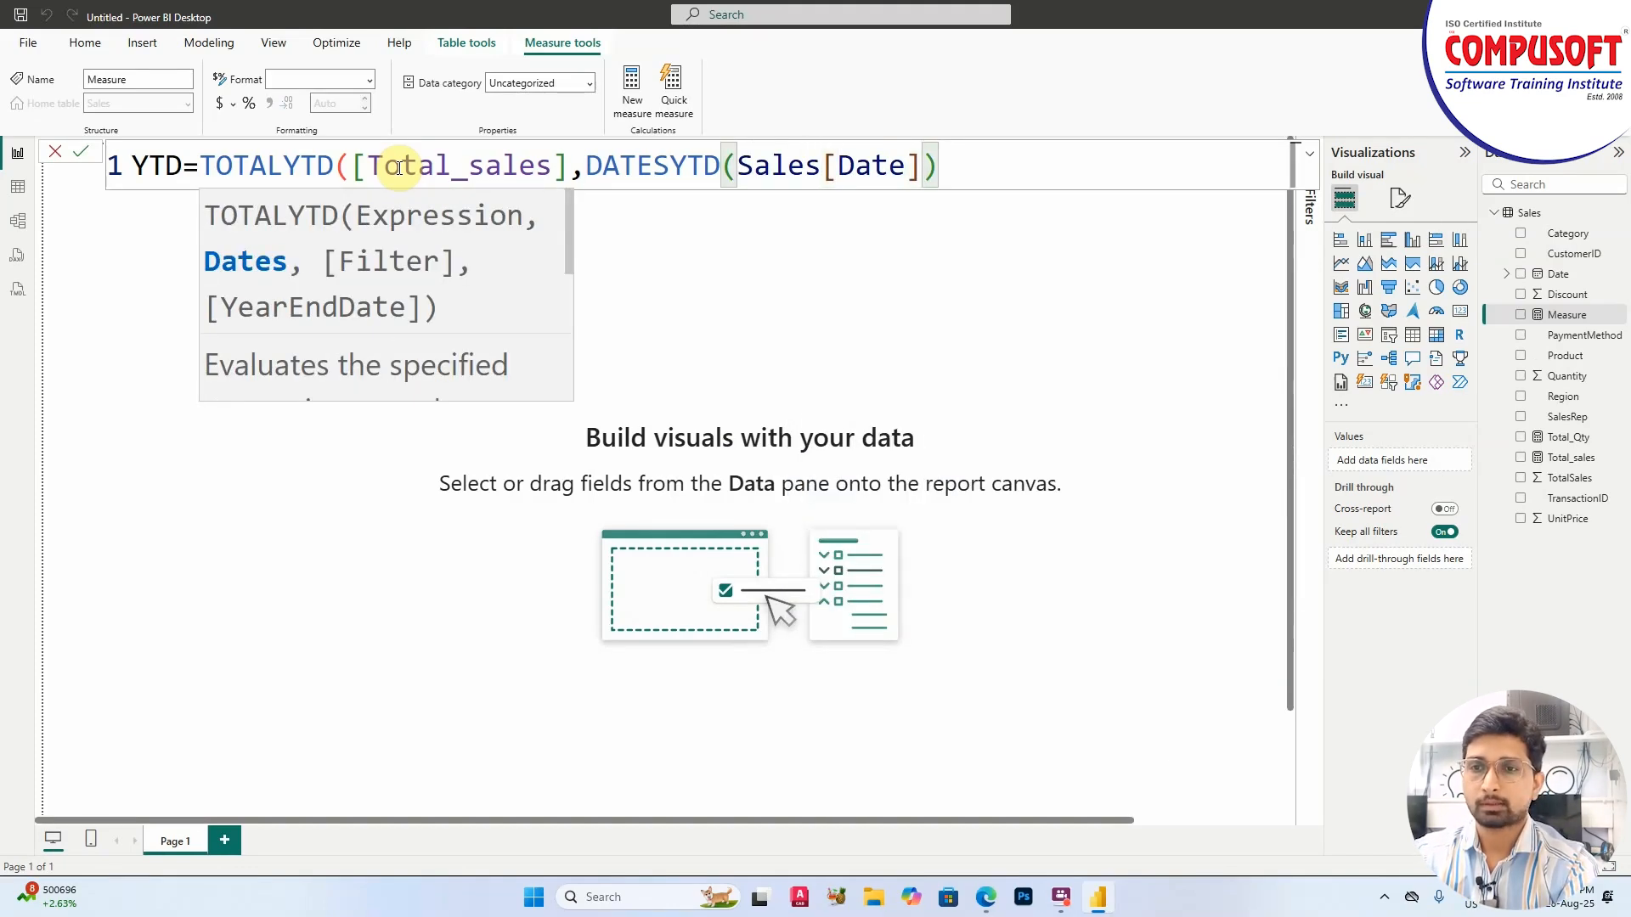
text())
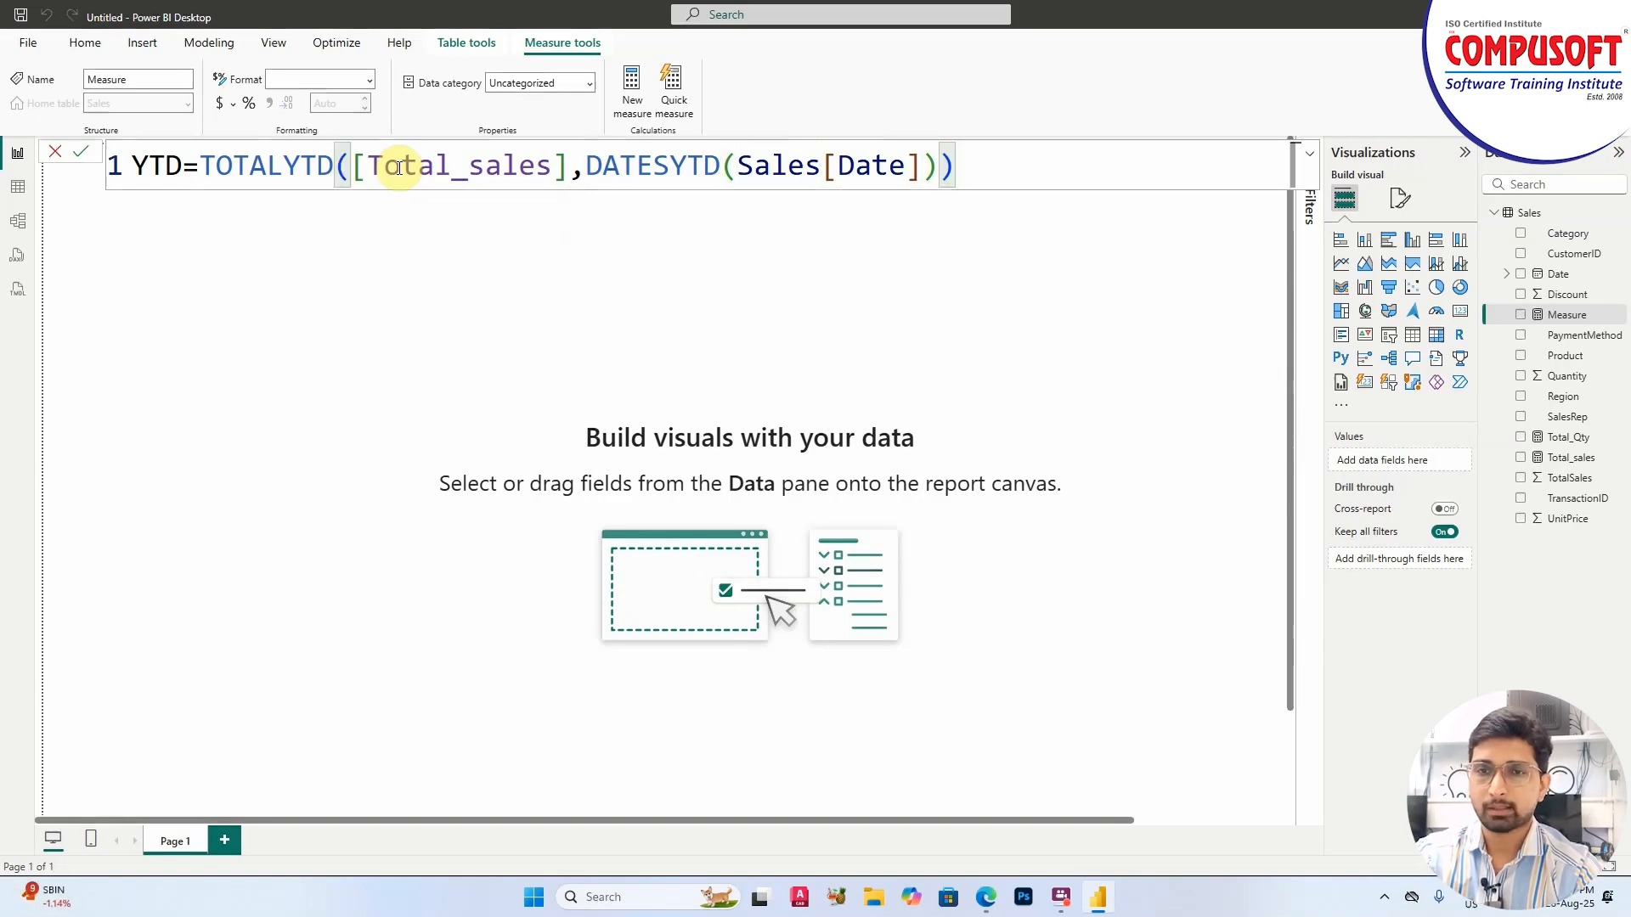
key(Return)
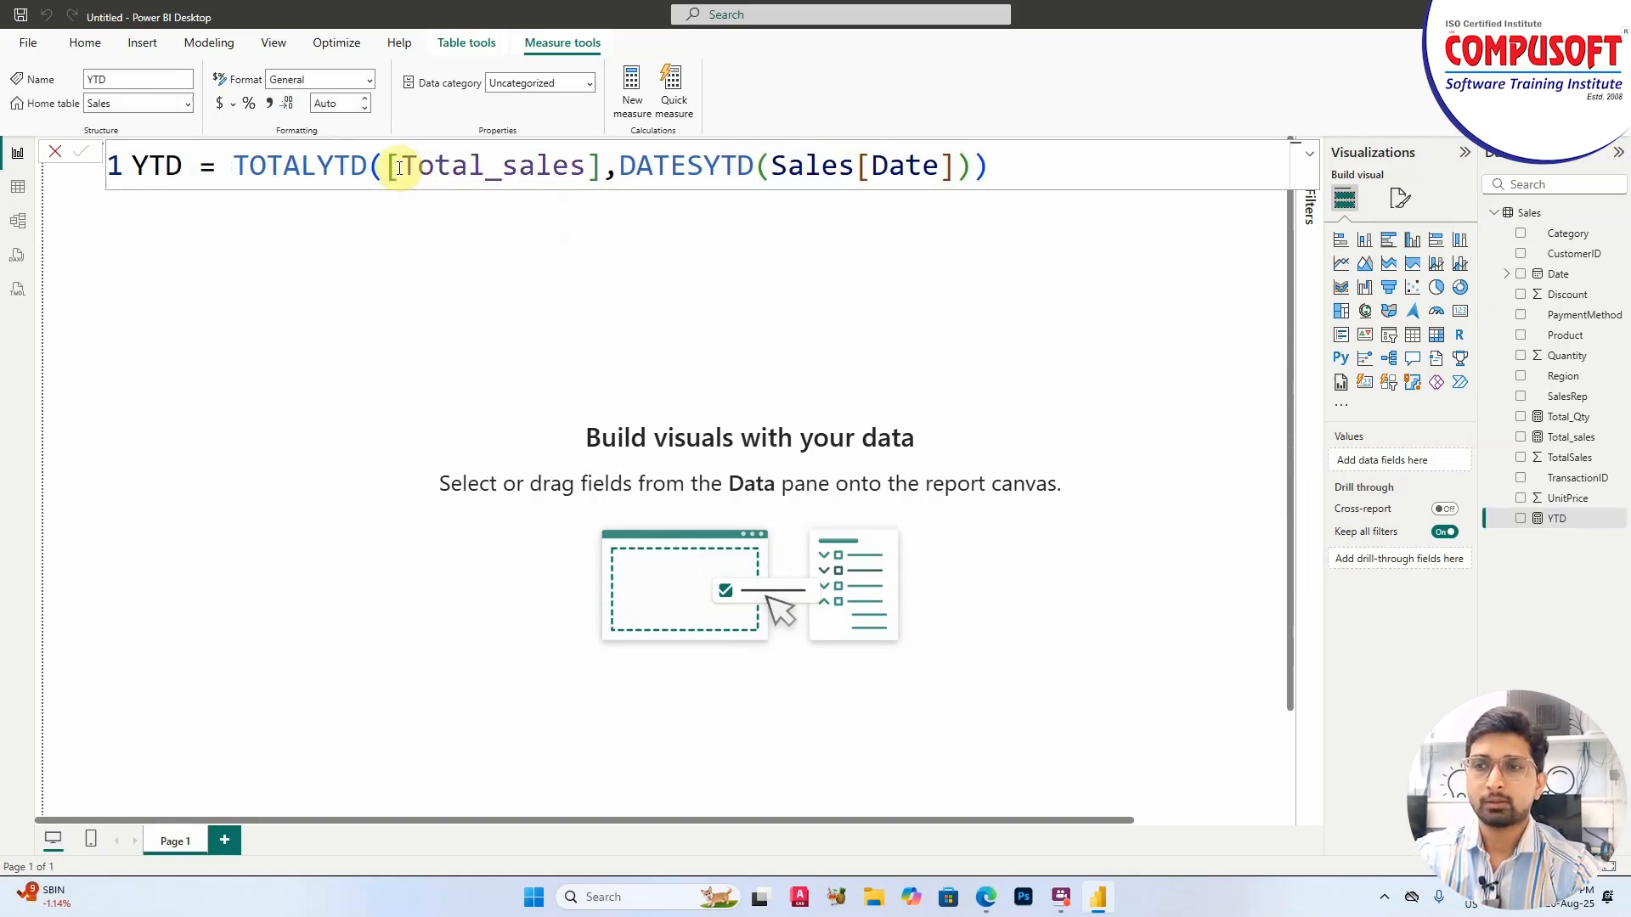
click(410, 319)
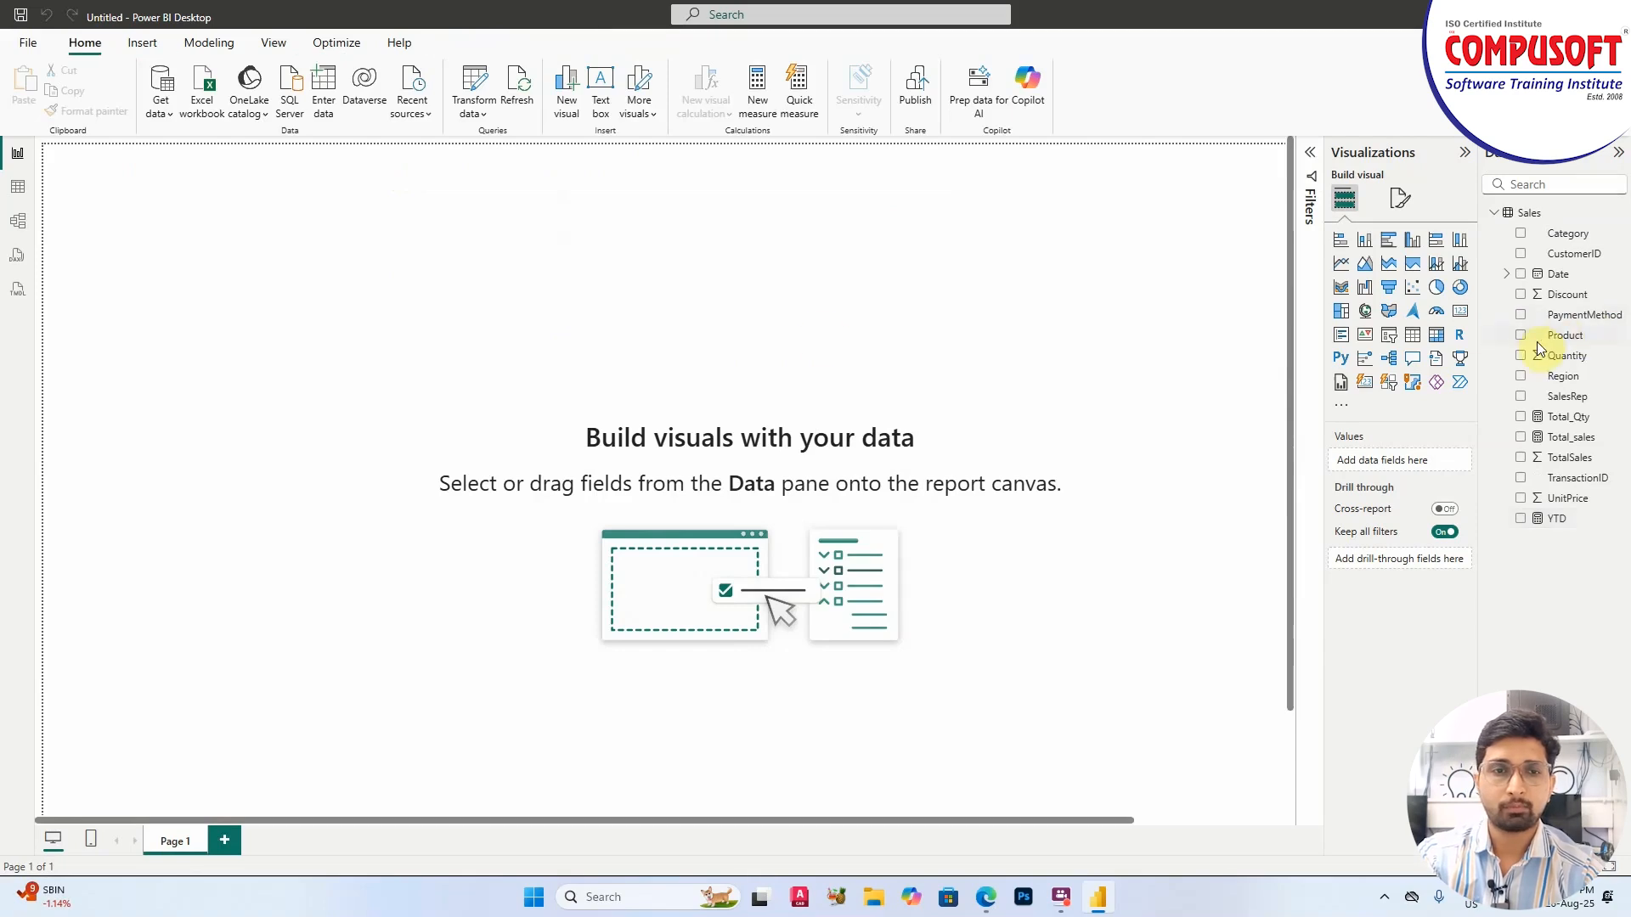
Add a card visual to the report page, reduce its height, reposition it near the page's upper-left area, and show the YTD measure in it
click(1458, 313)
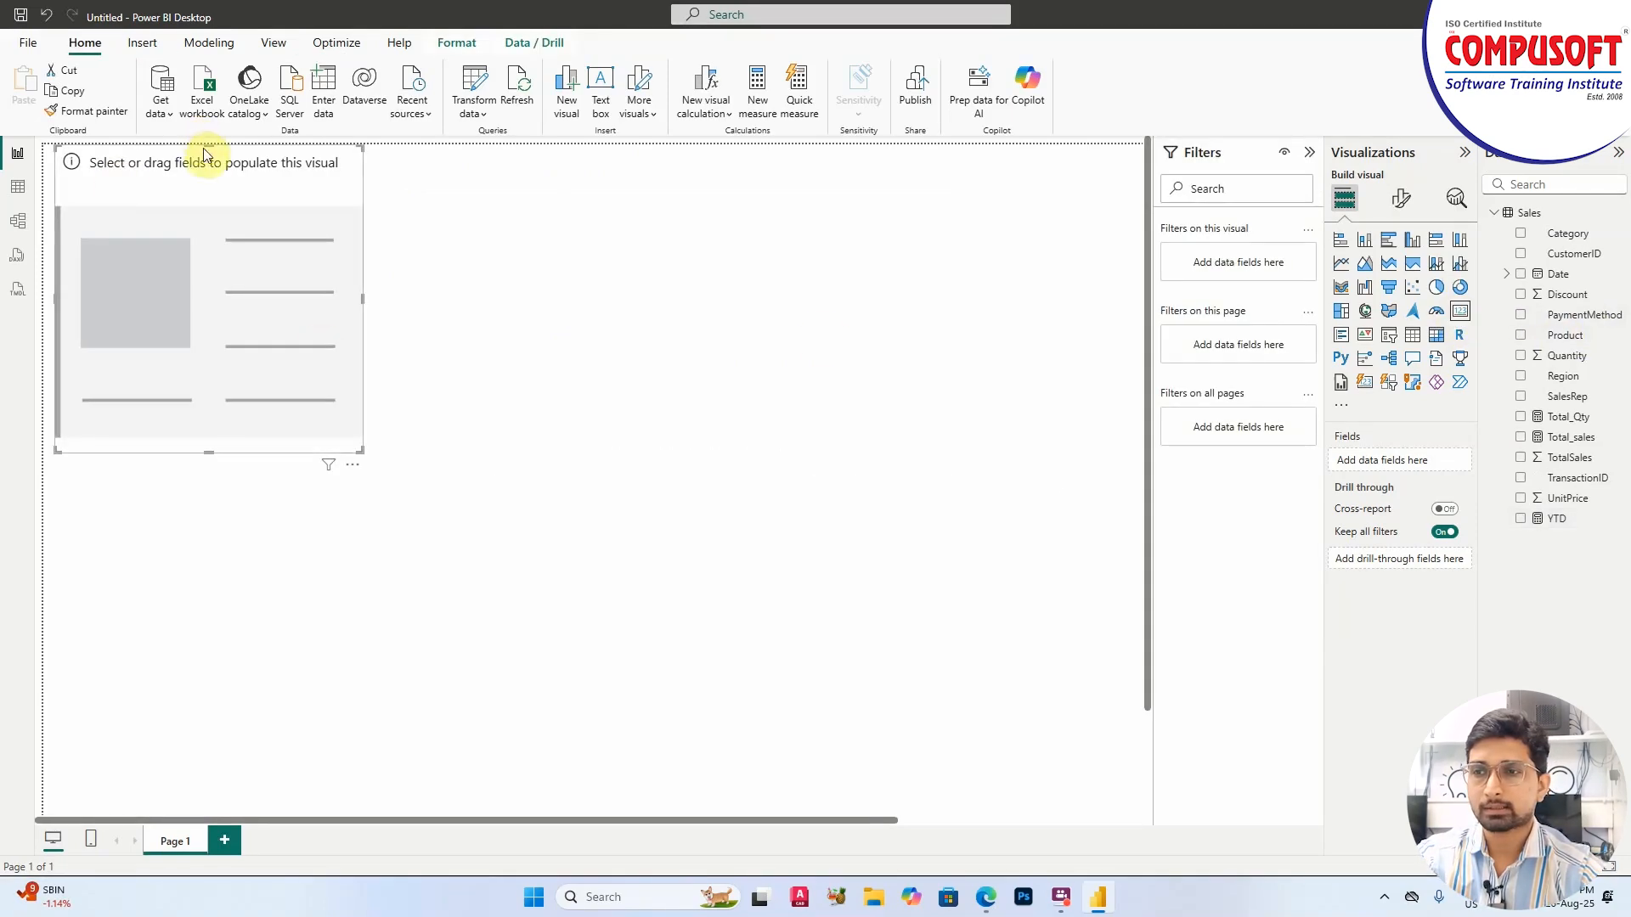
drag(206, 144, 212, 291)
drag(232, 423, 270, 348)
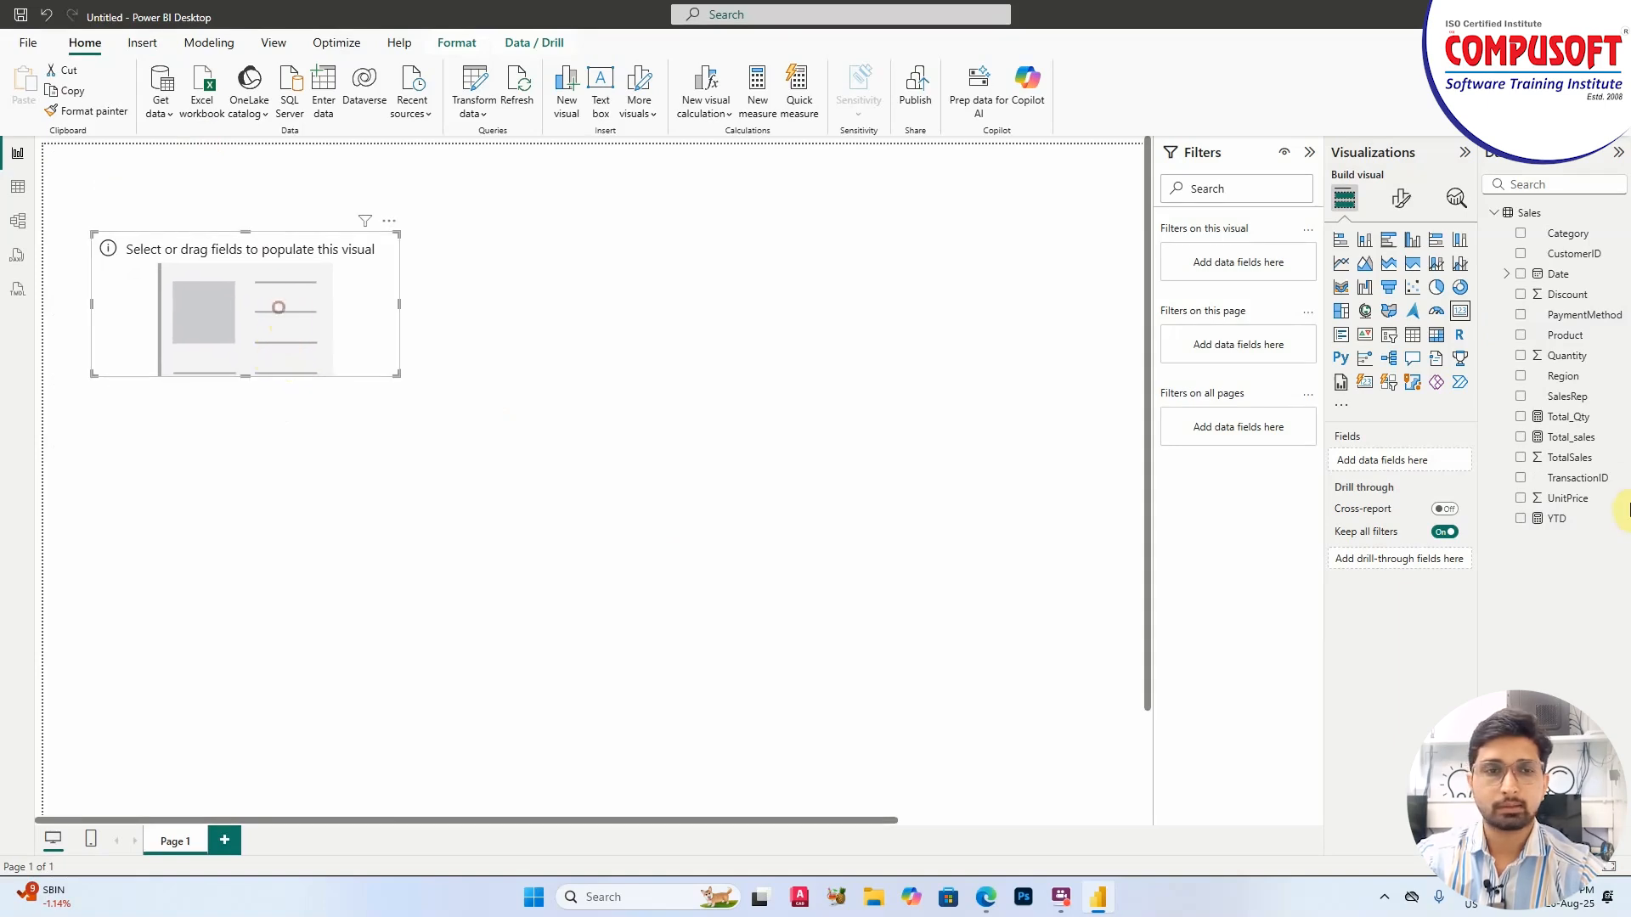
click(1520, 519)
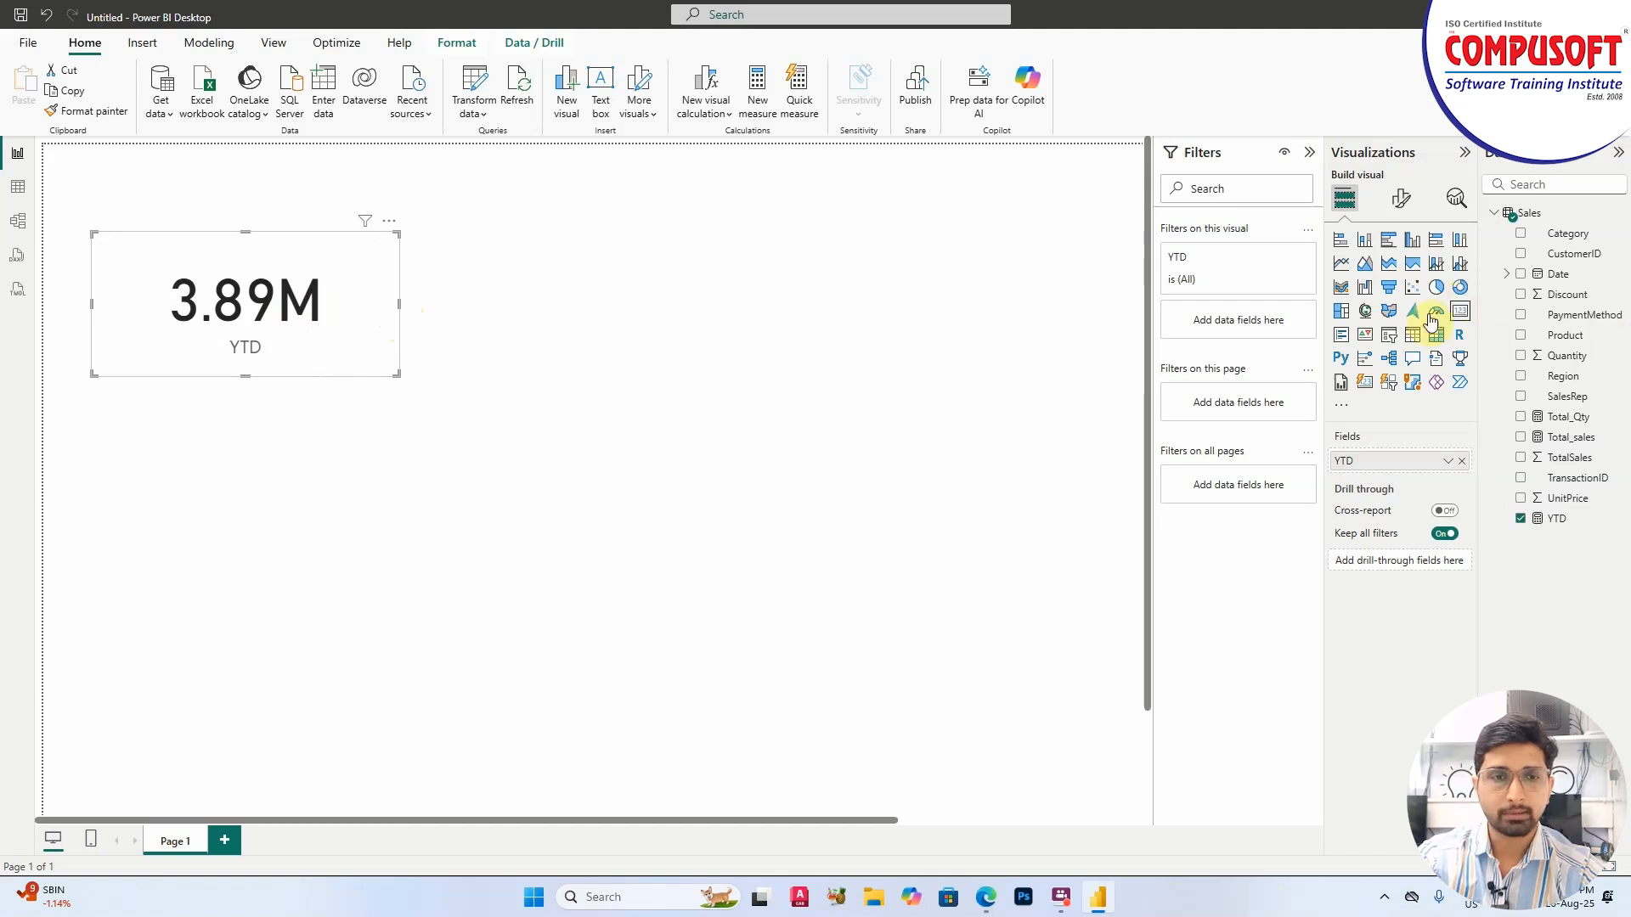
Turn on the visual border in the YTD card's effects formatting
click(1402, 199)
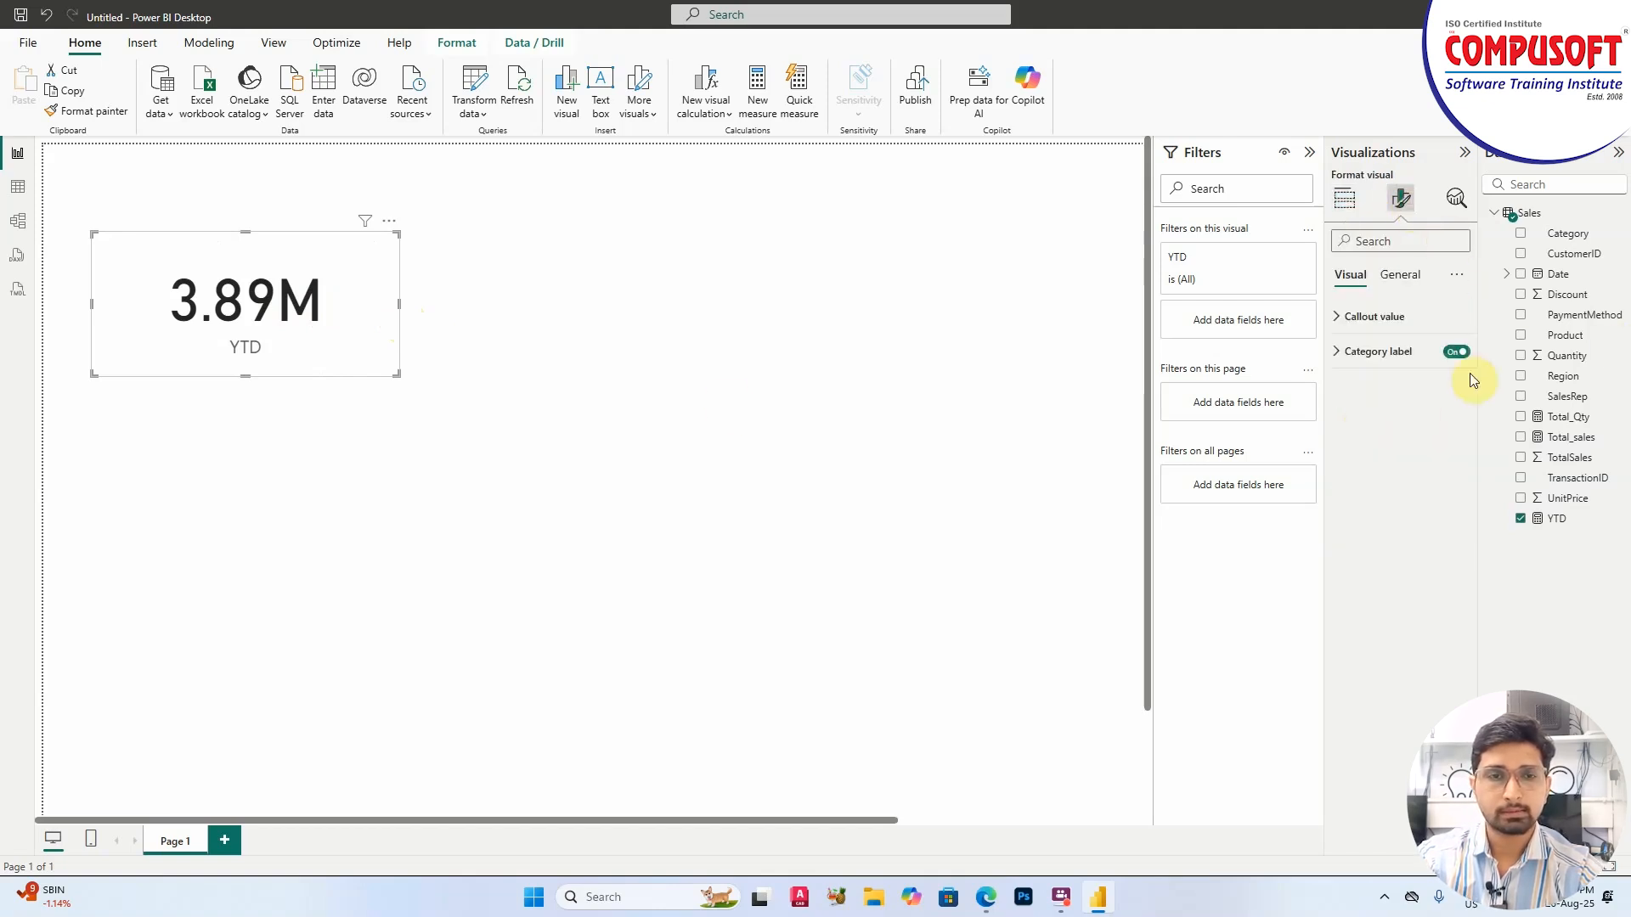
click(1399, 276)
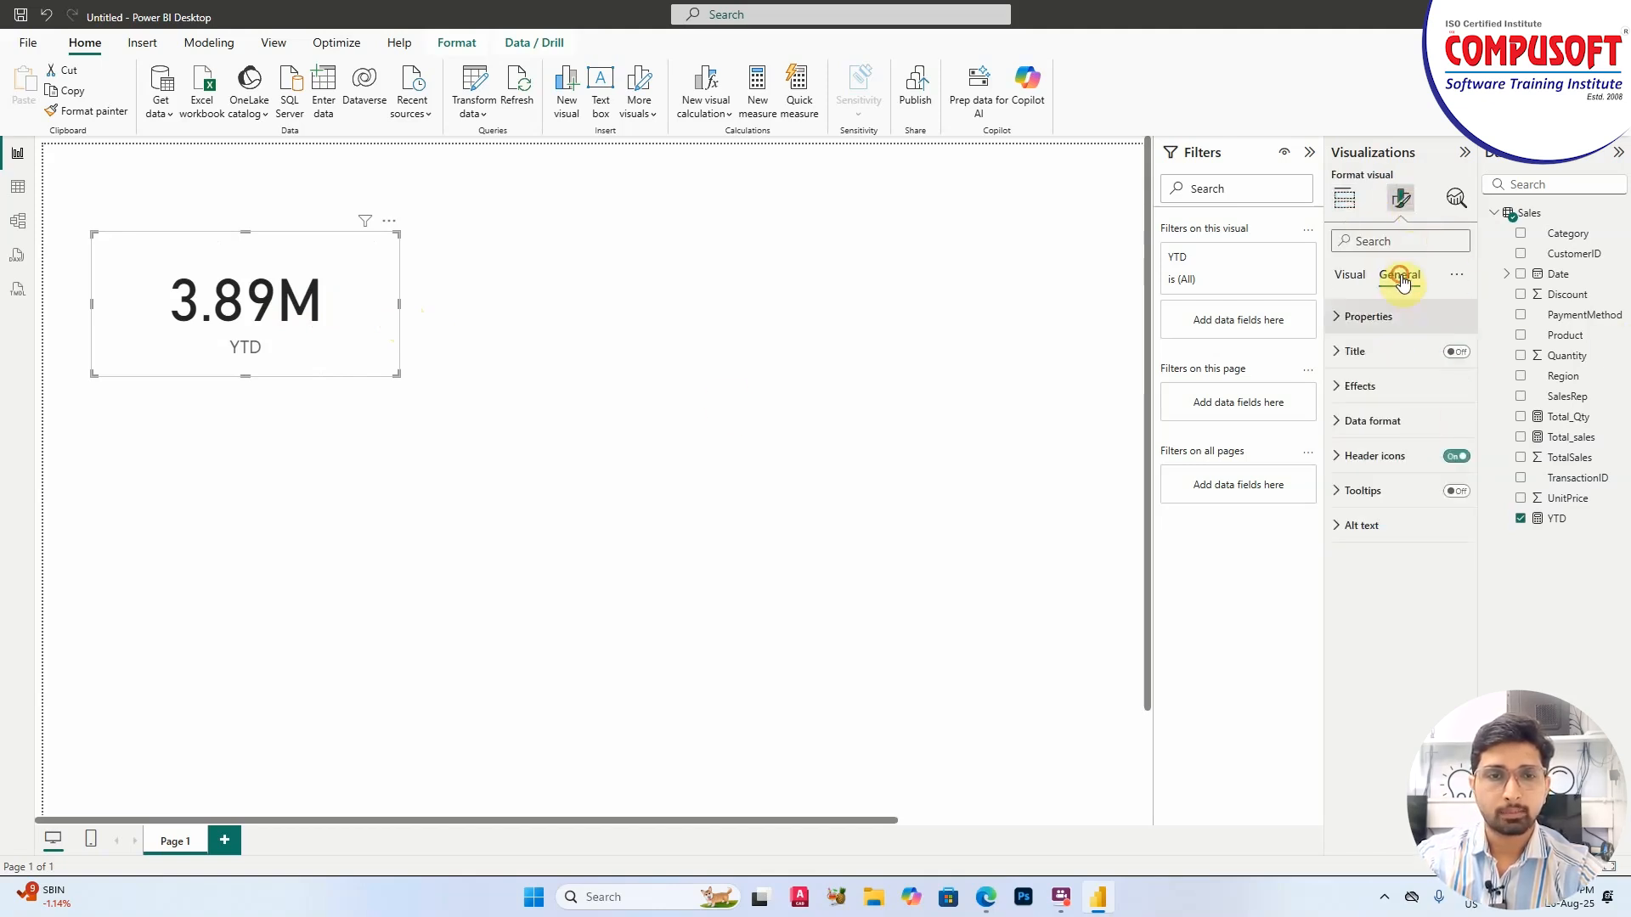
click(1355, 385)
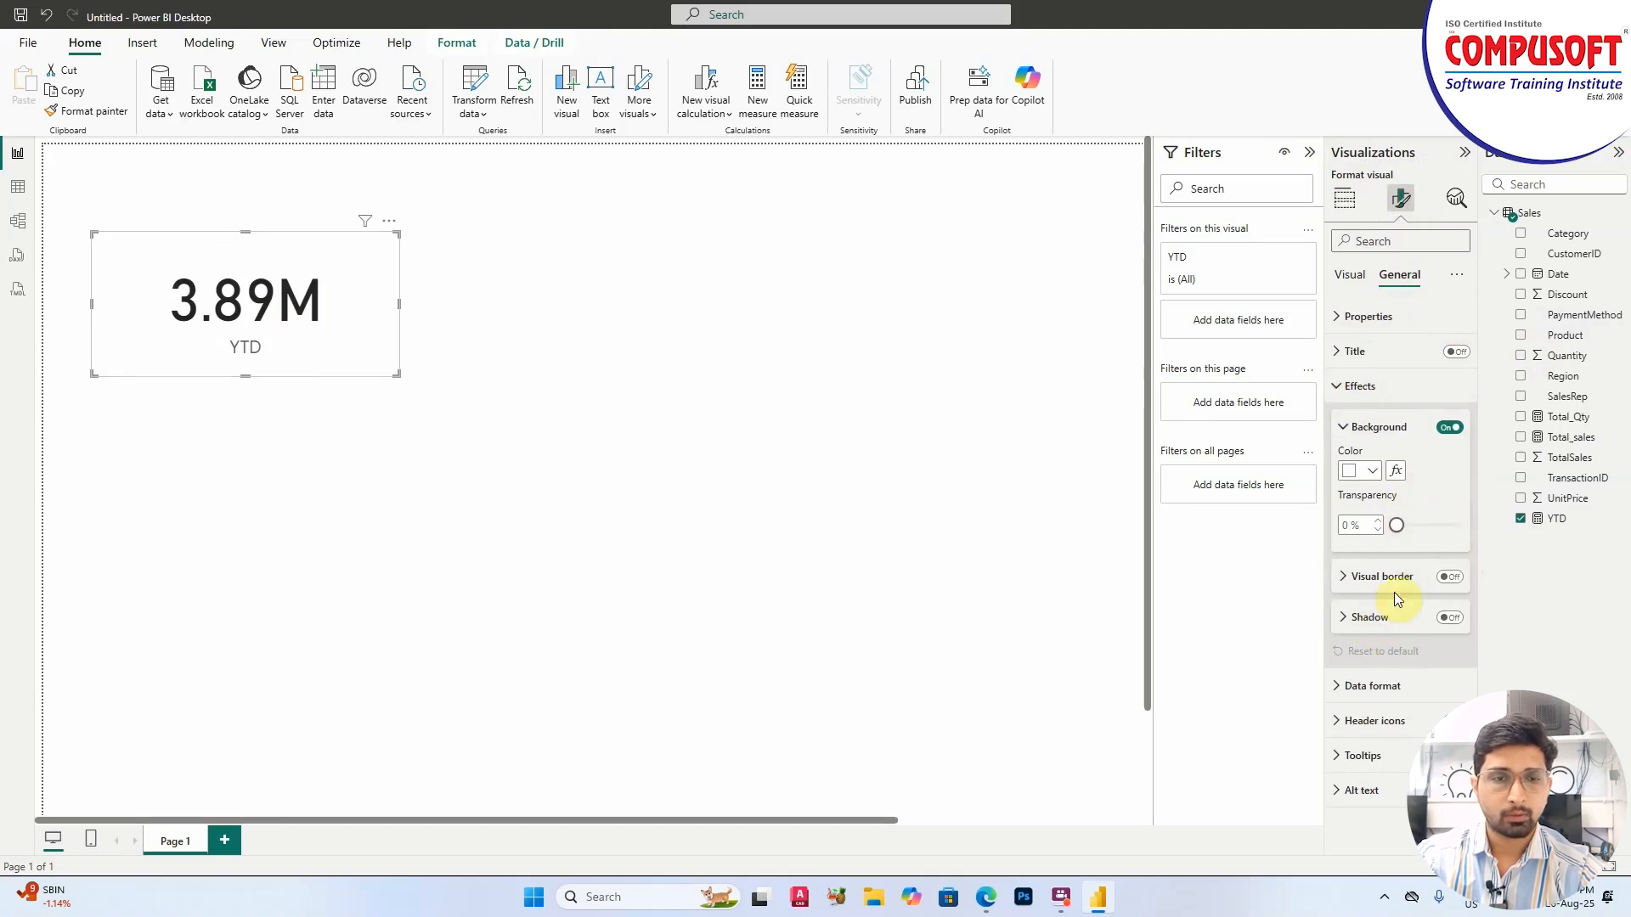
click(1450, 577)
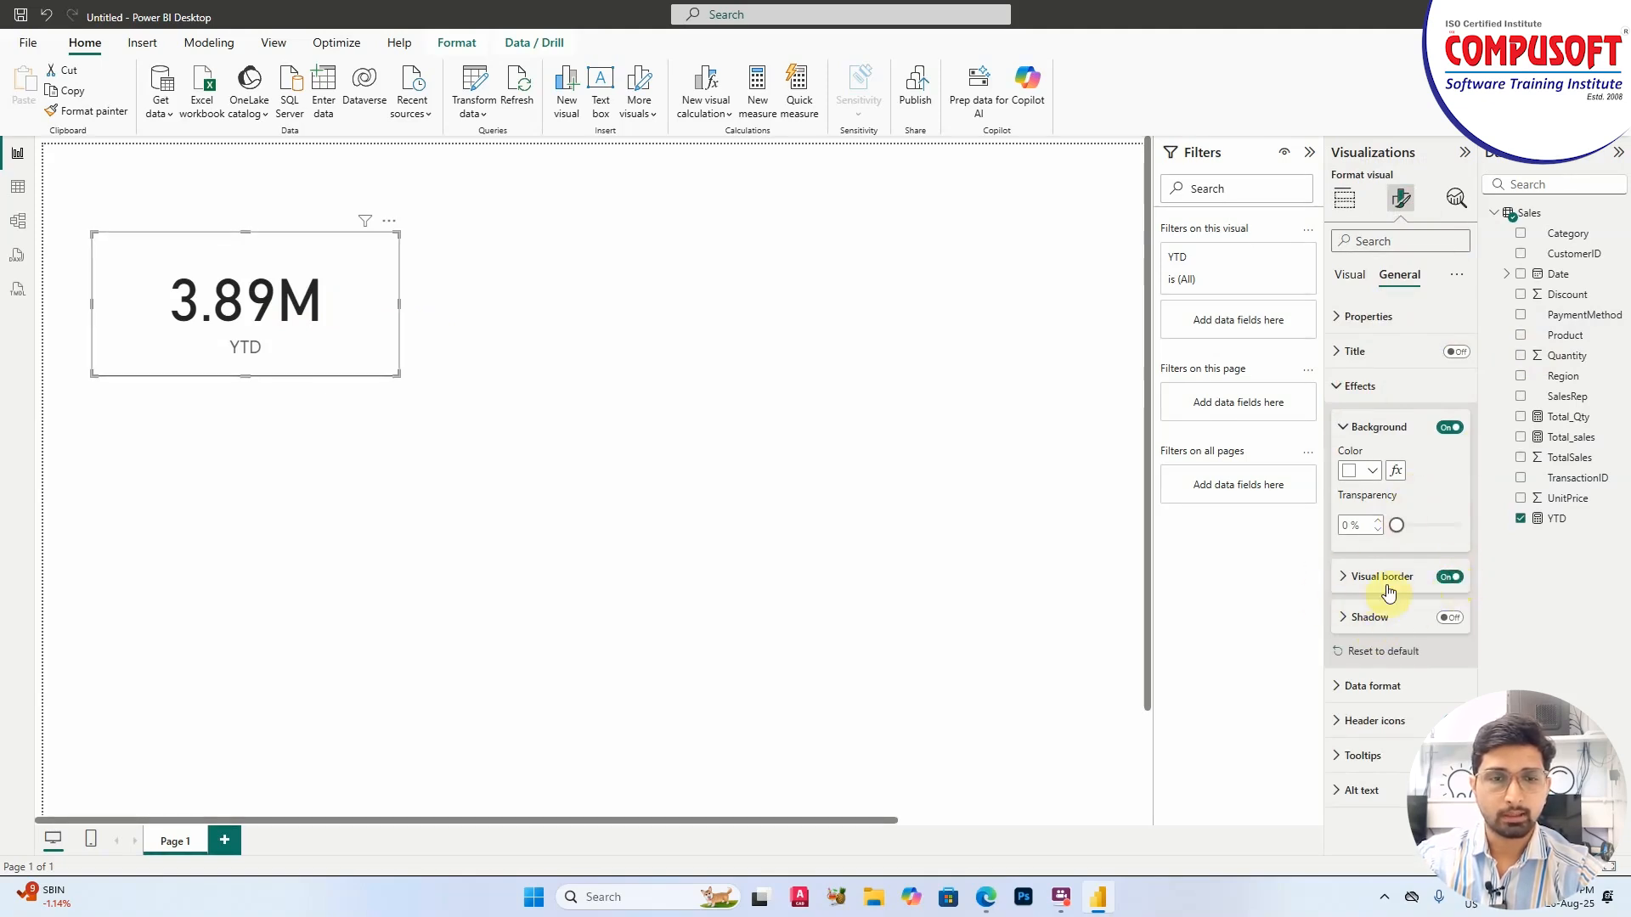
Turn on the YTD card's shadow and format its callout value with font size 30 and a near-black color
click(1446, 619)
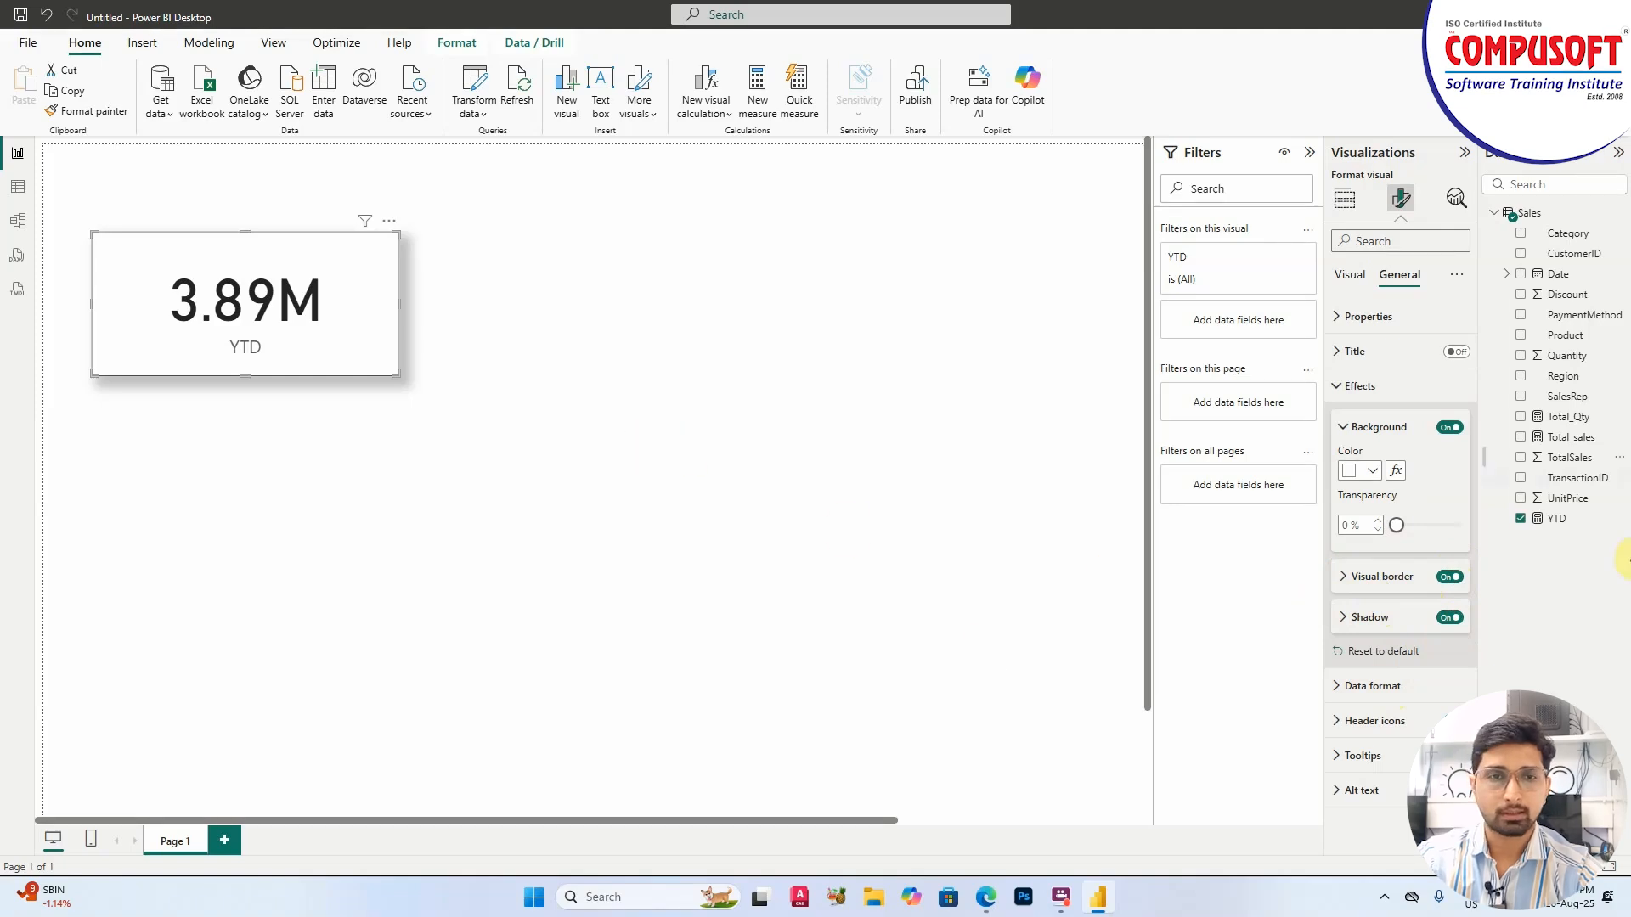
click(1349, 274)
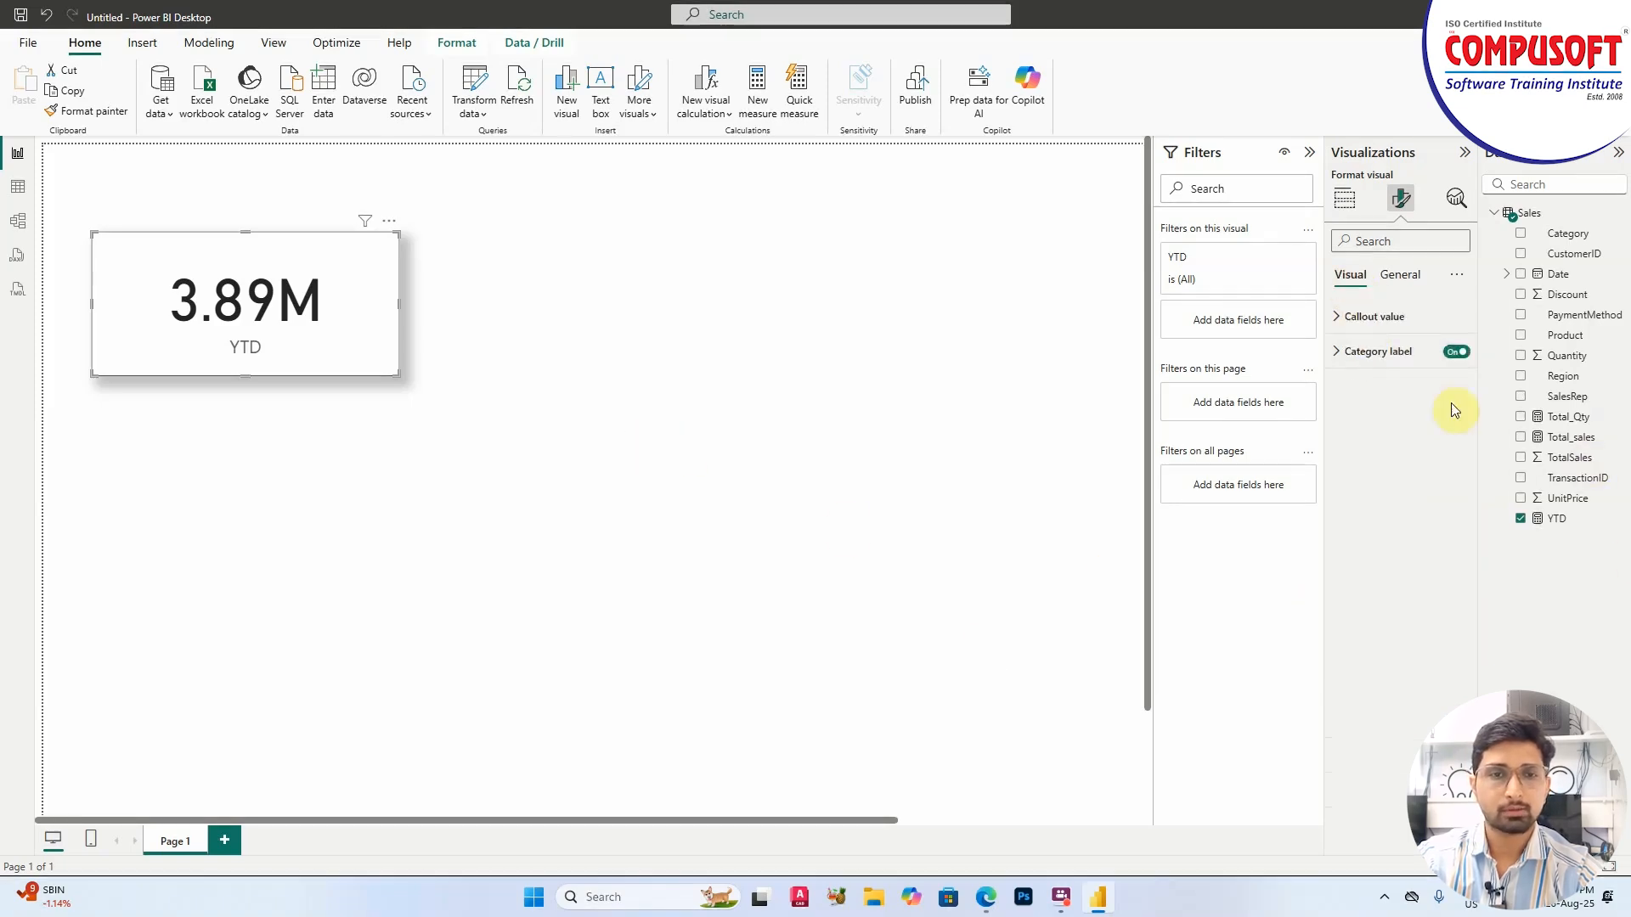
click(1388, 318)
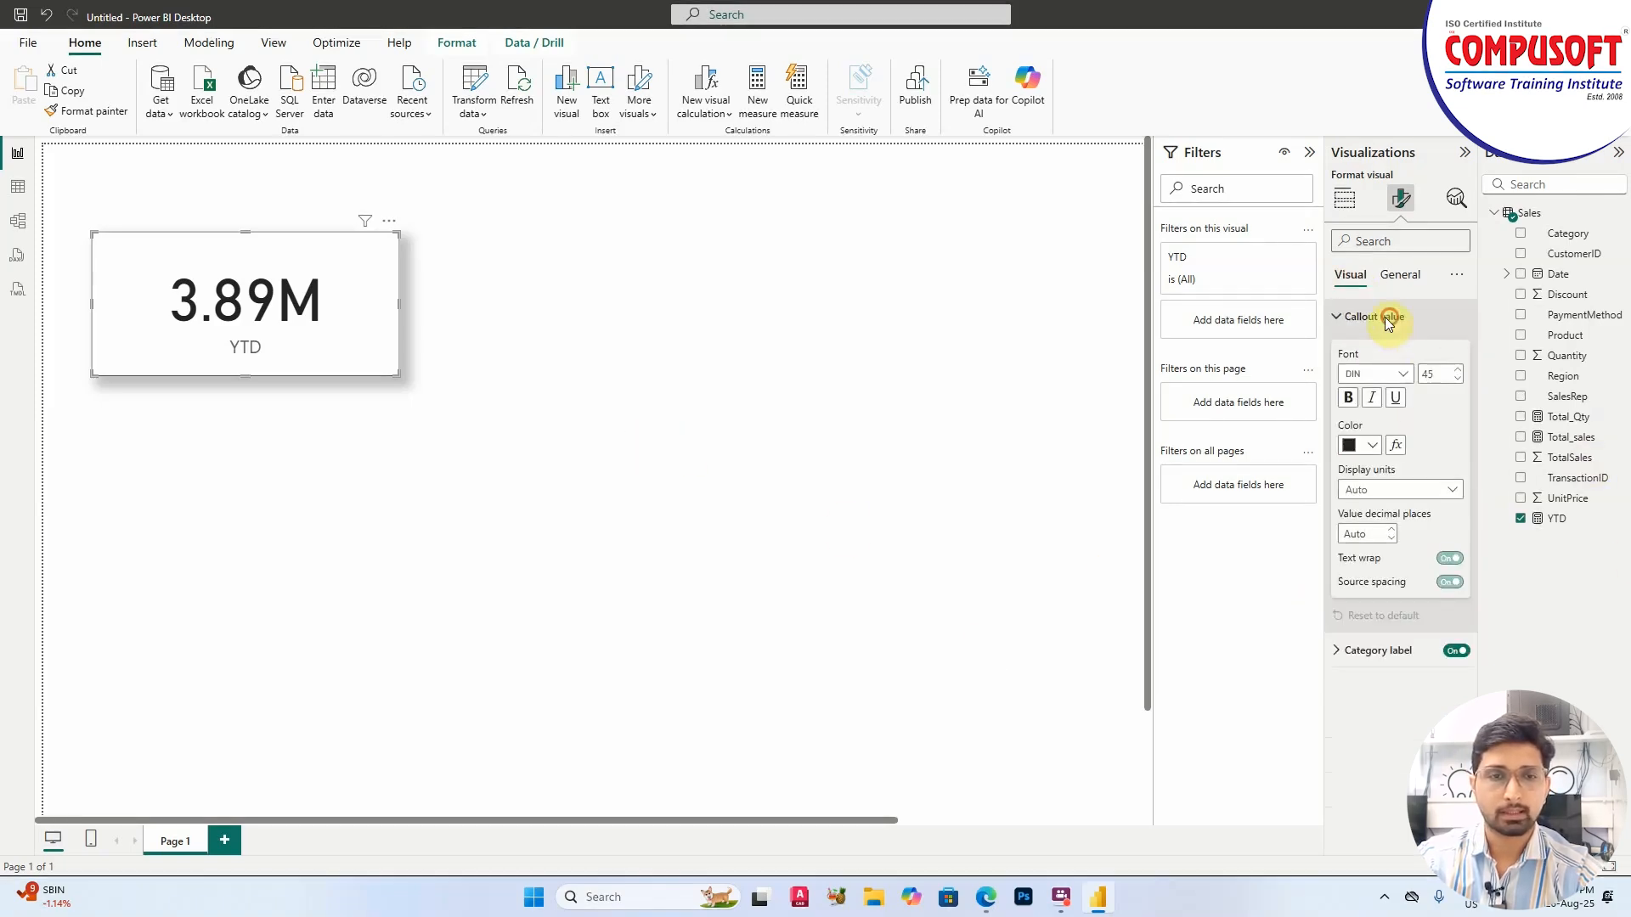
click(1456, 379)
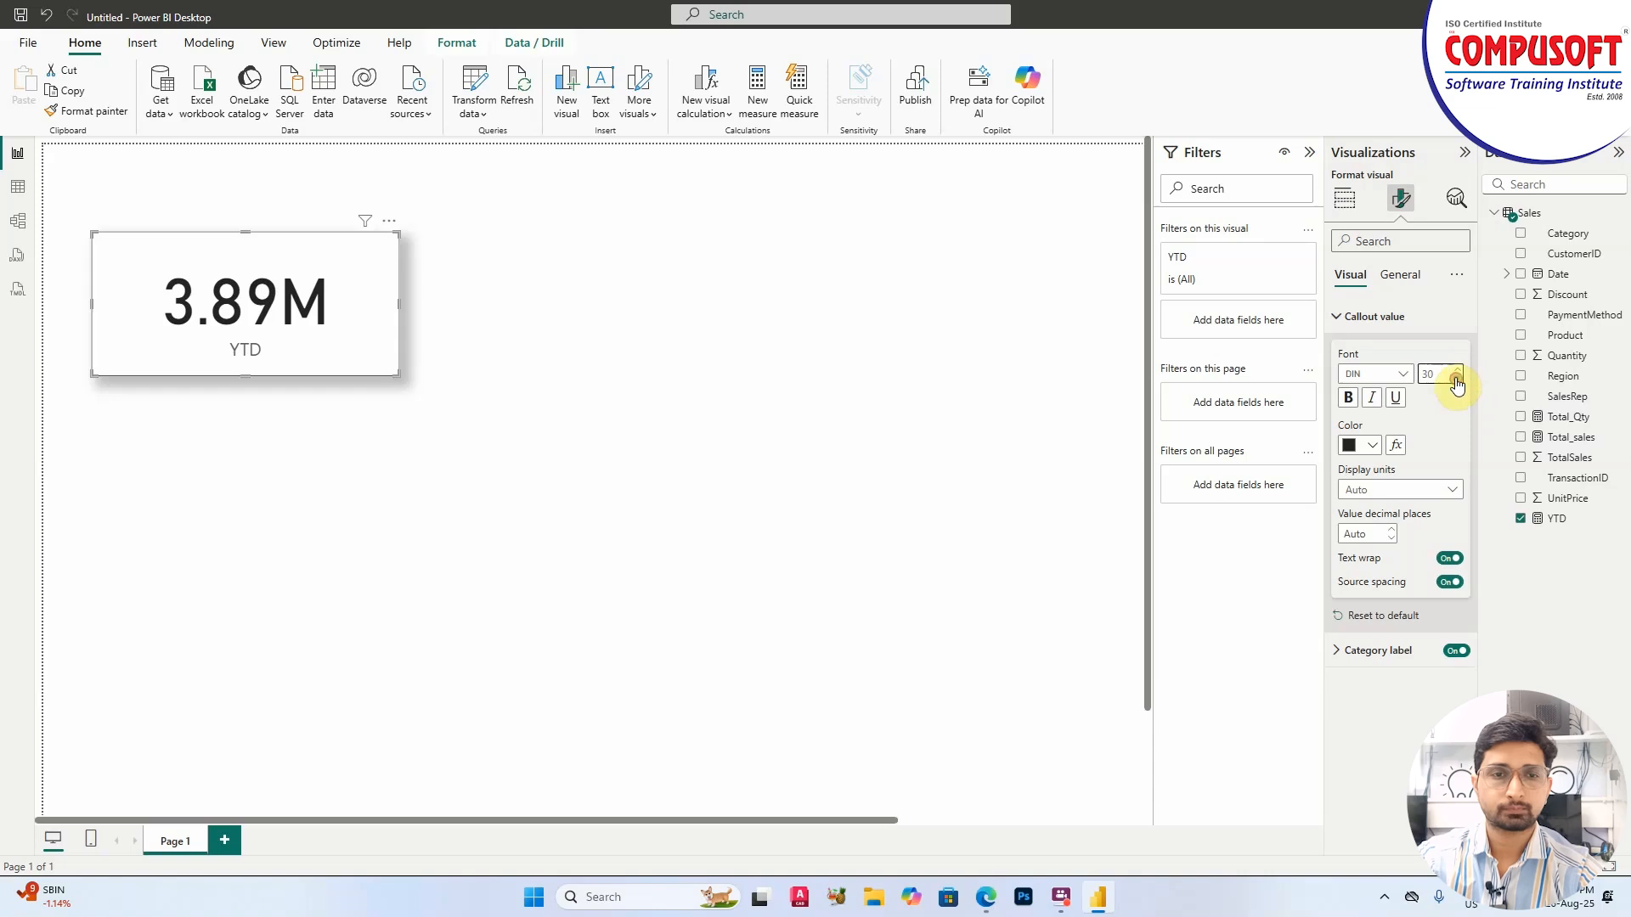
click(1365, 445)
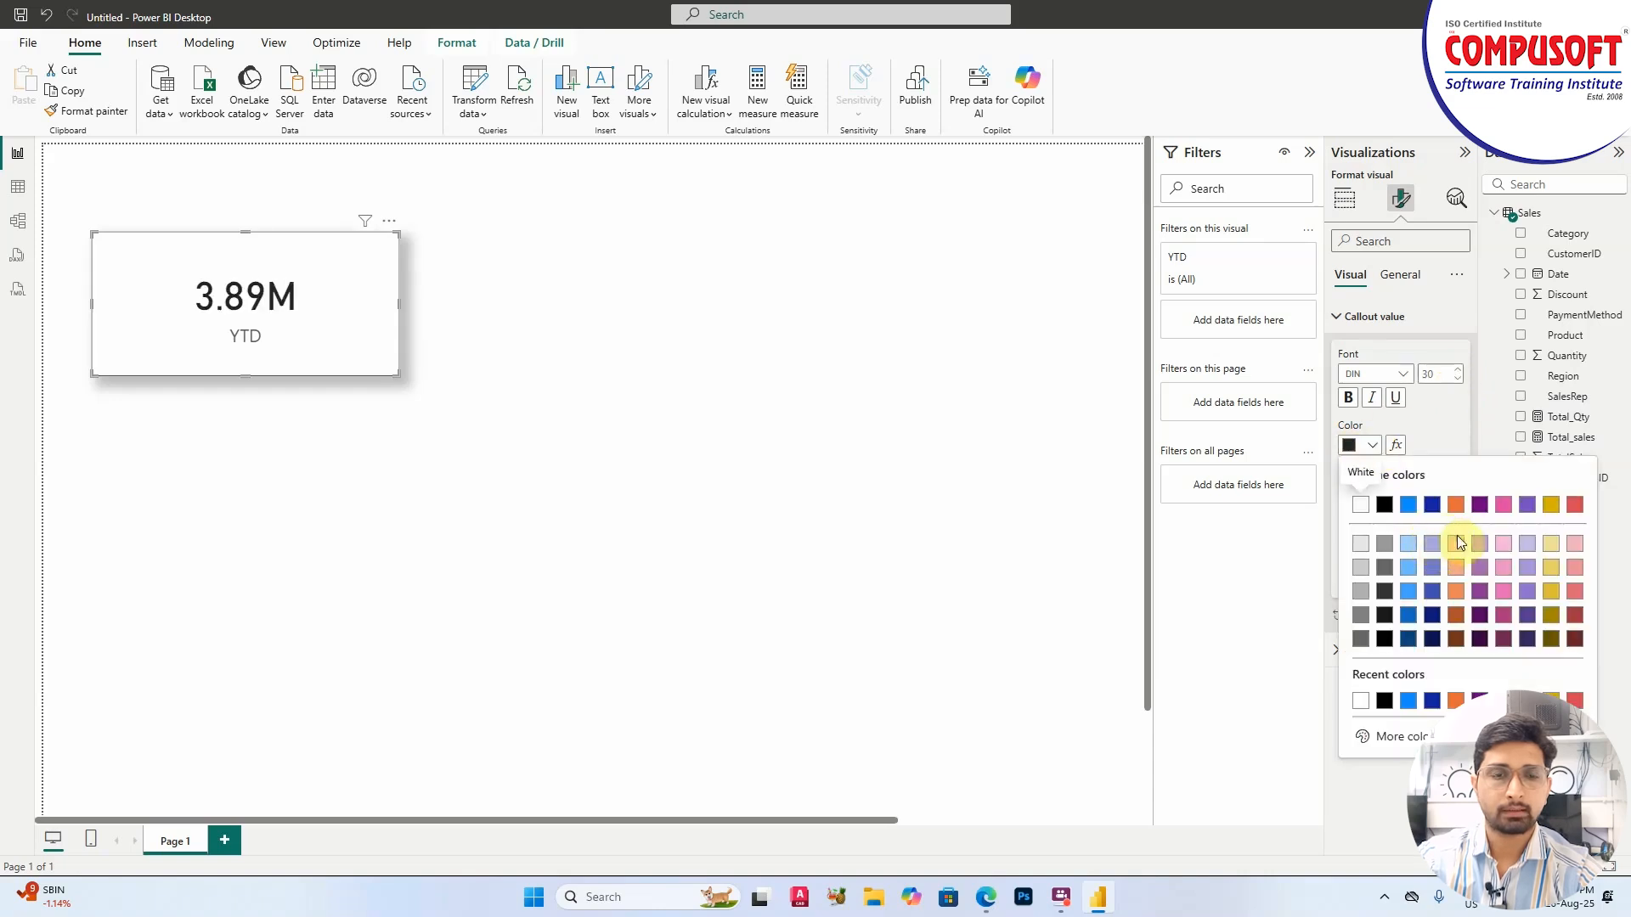
click(1385, 616)
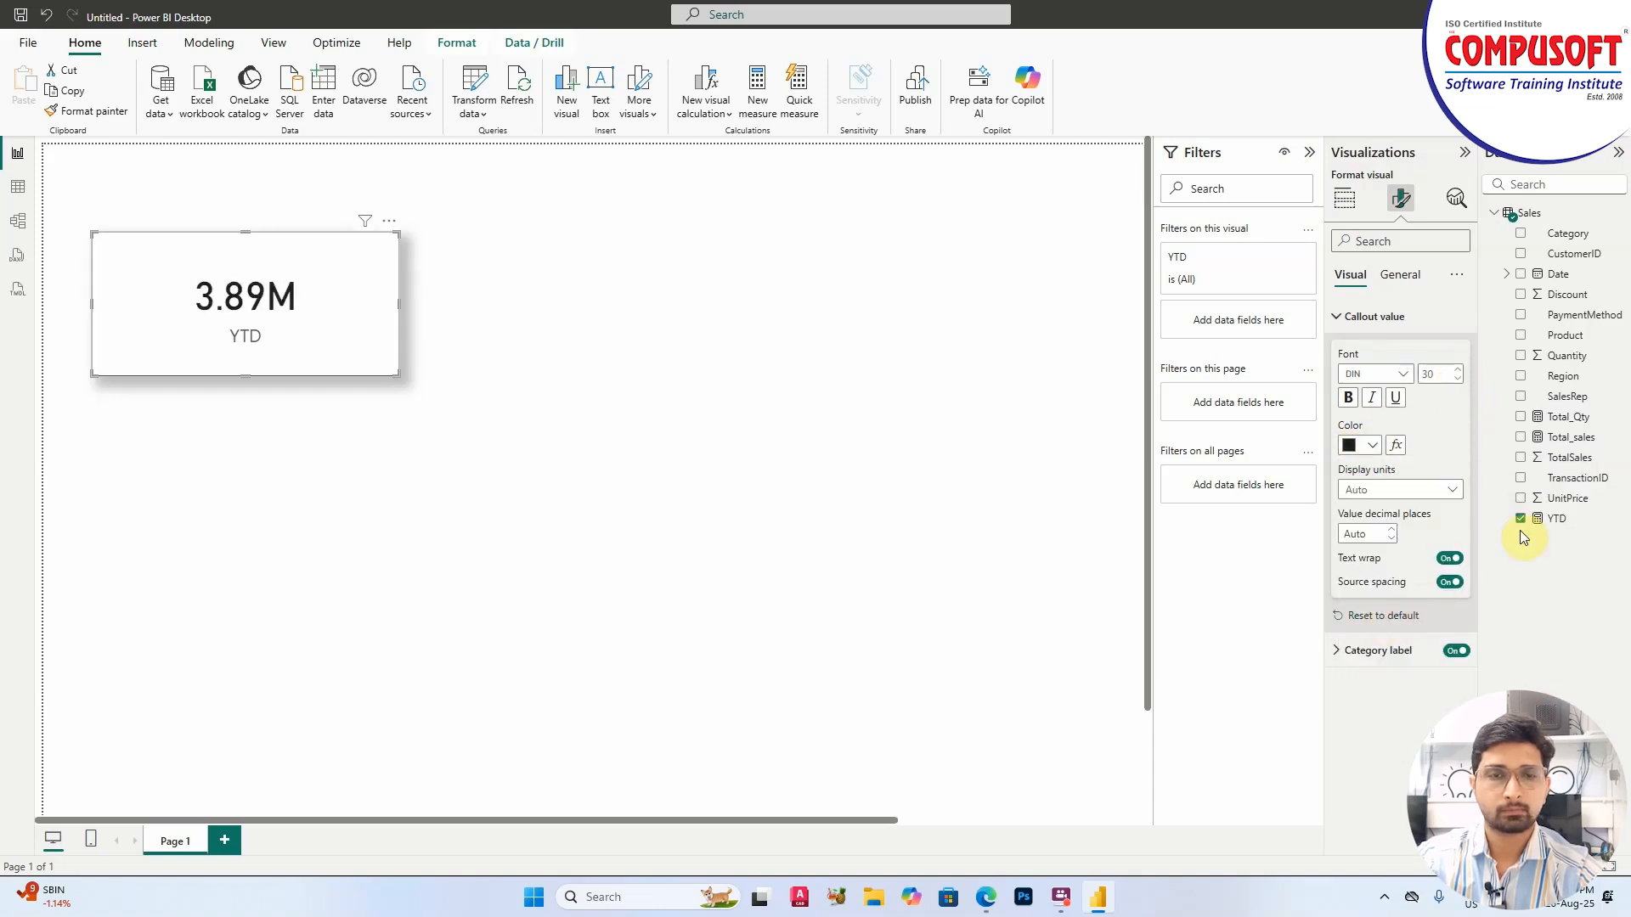
Set the YTD card's background color to #717bc5 (Theme color 2, 40% lighter)
click(1400, 274)
click(1367, 472)
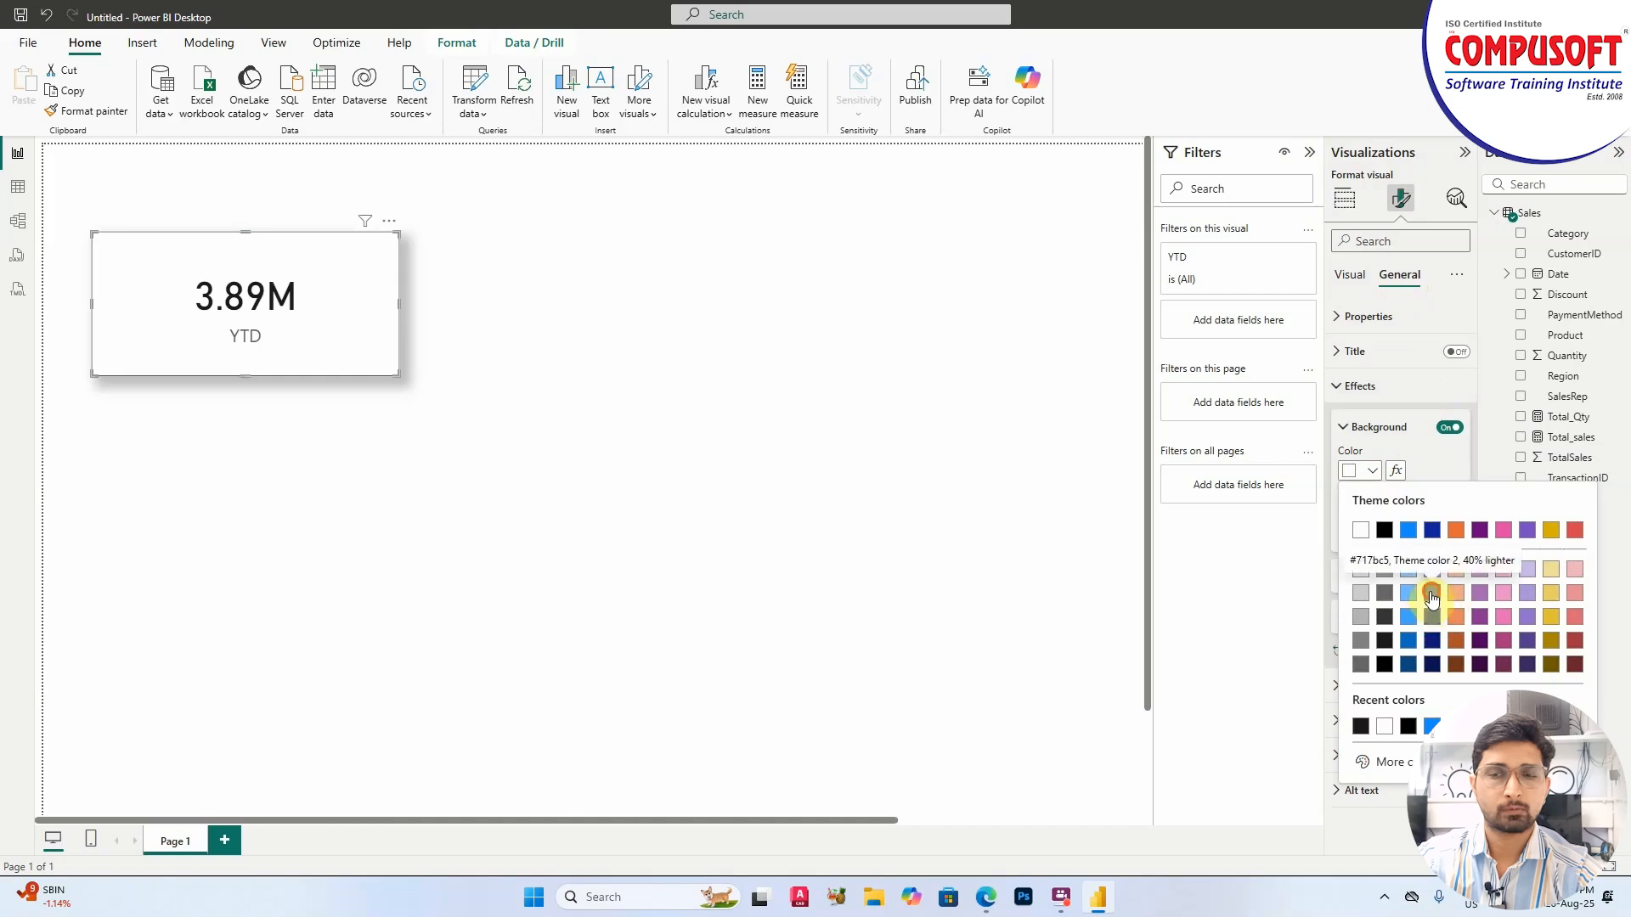
click(1436, 613)
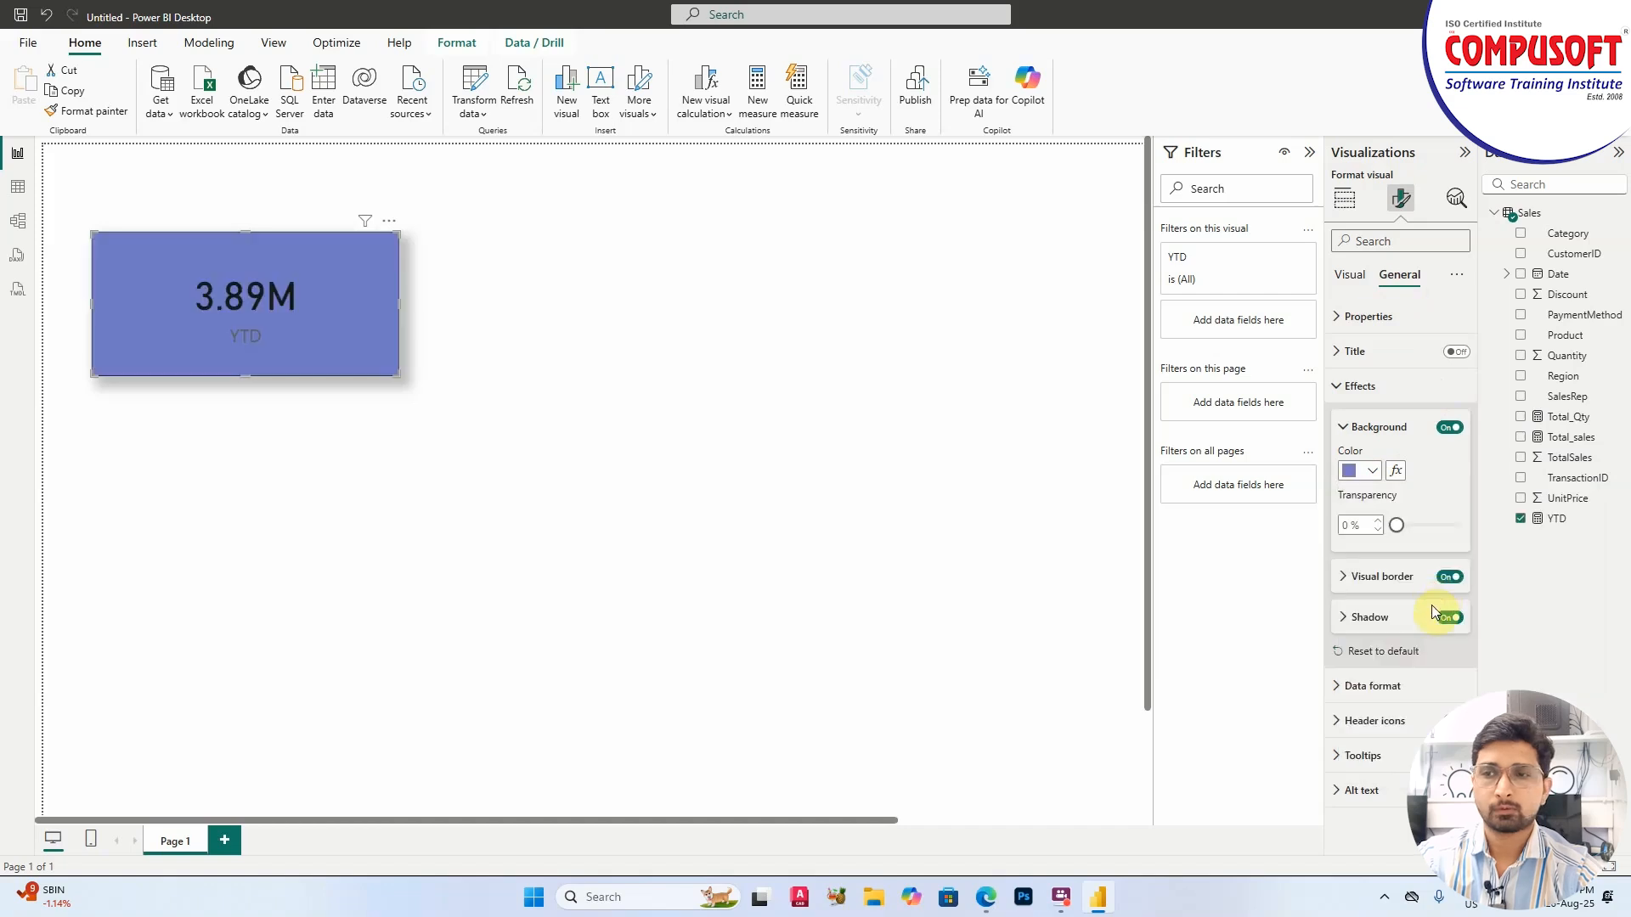
Make the YTD card's category label white and bold
click(1350, 274)
click(1378, 650)
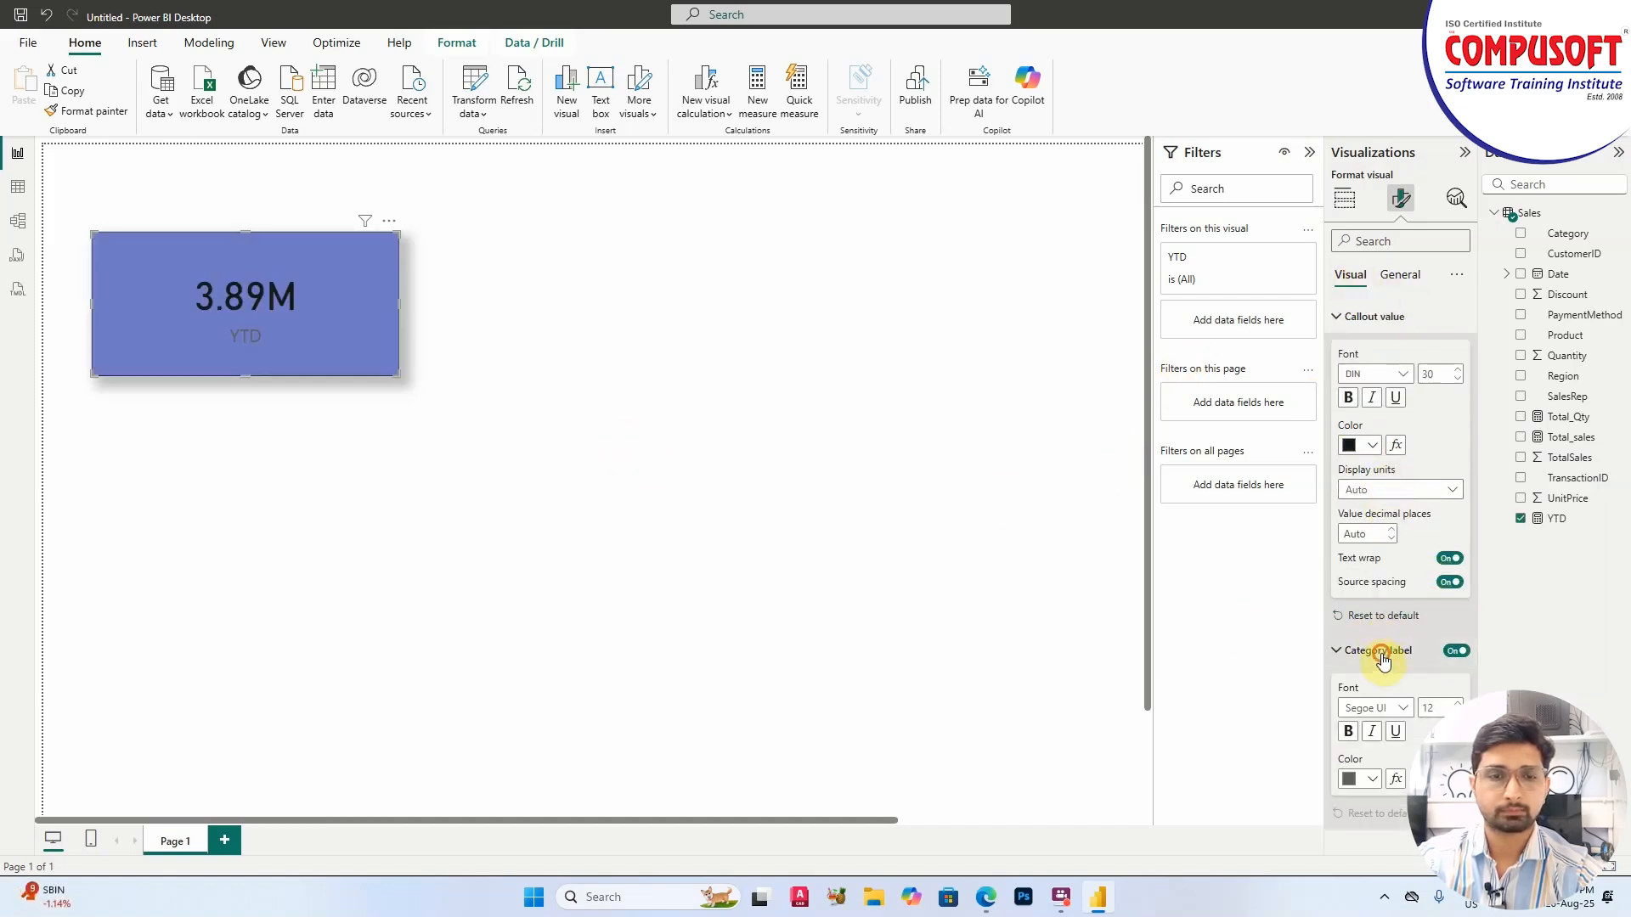
click(1371, 778)
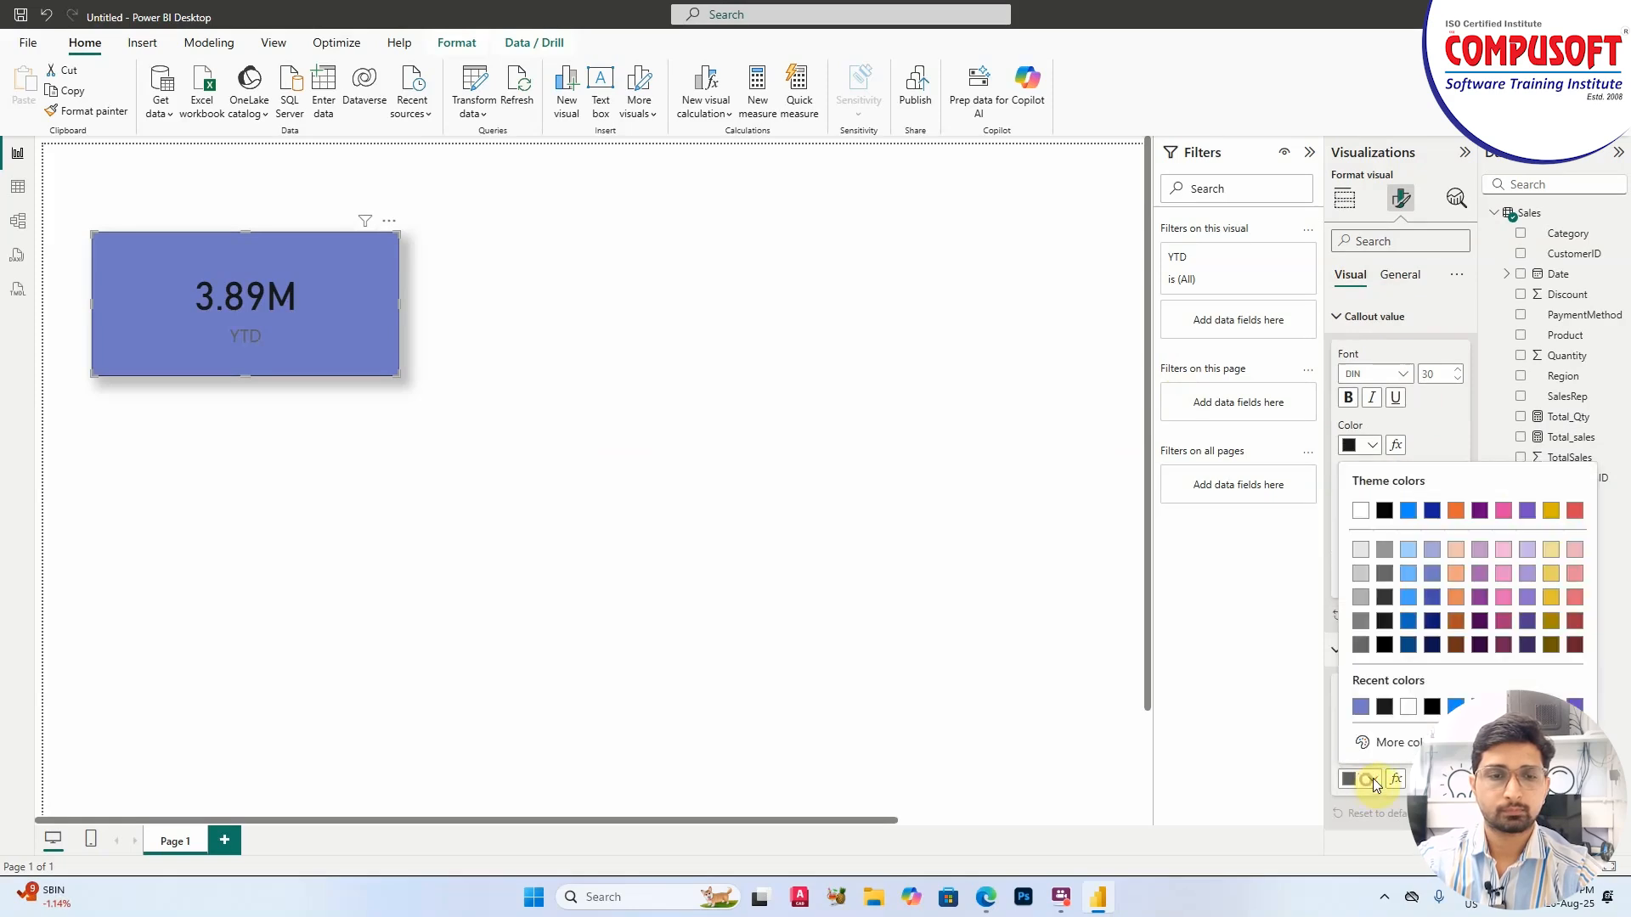
click(1406, 706)
click(1348, 731)
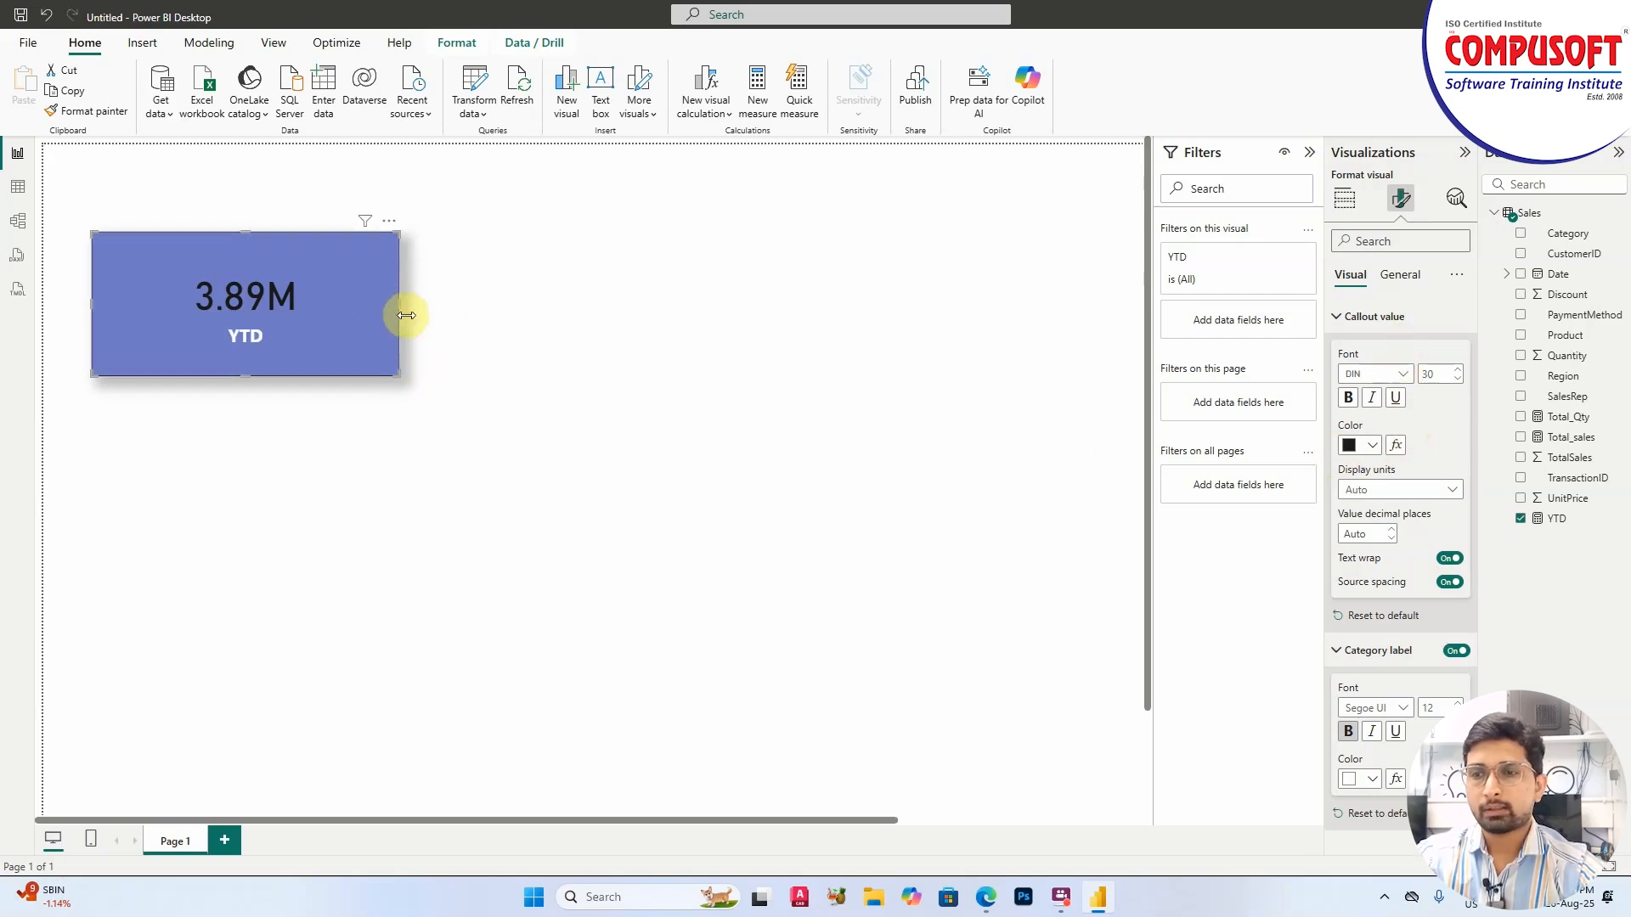
Narrow the YTD card and place a duplicate of it beside the original on its right side
drag(398, 305, 341, 309)
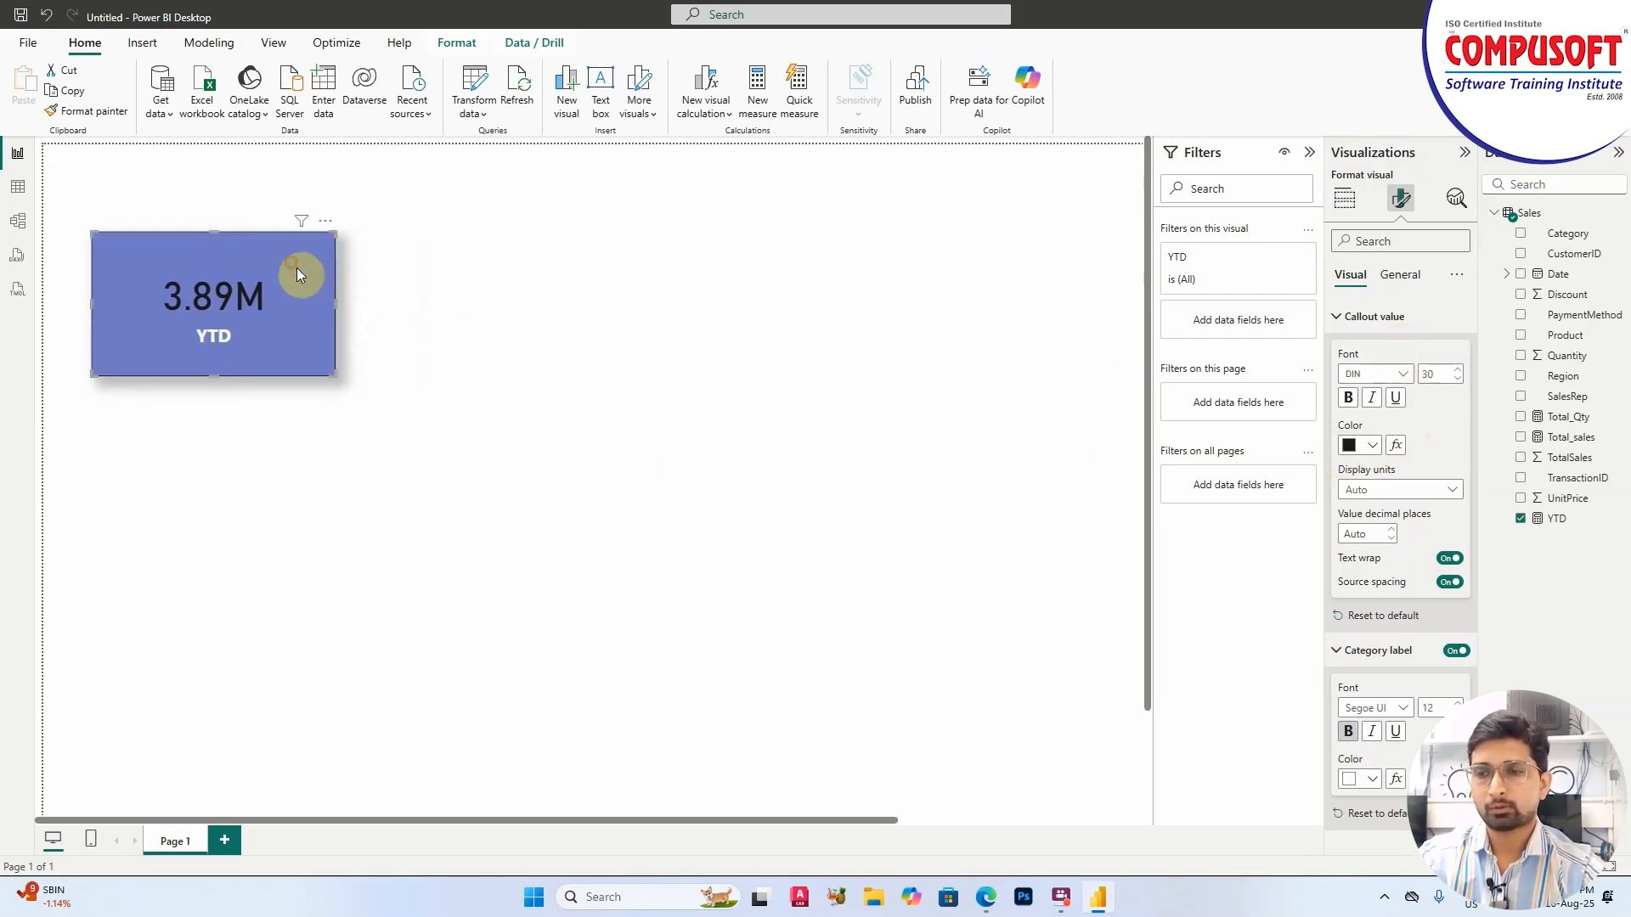
key(ctrl+c)
key(ctrl+v)
drag(304, 278, 582, 270)
click(749, 303)
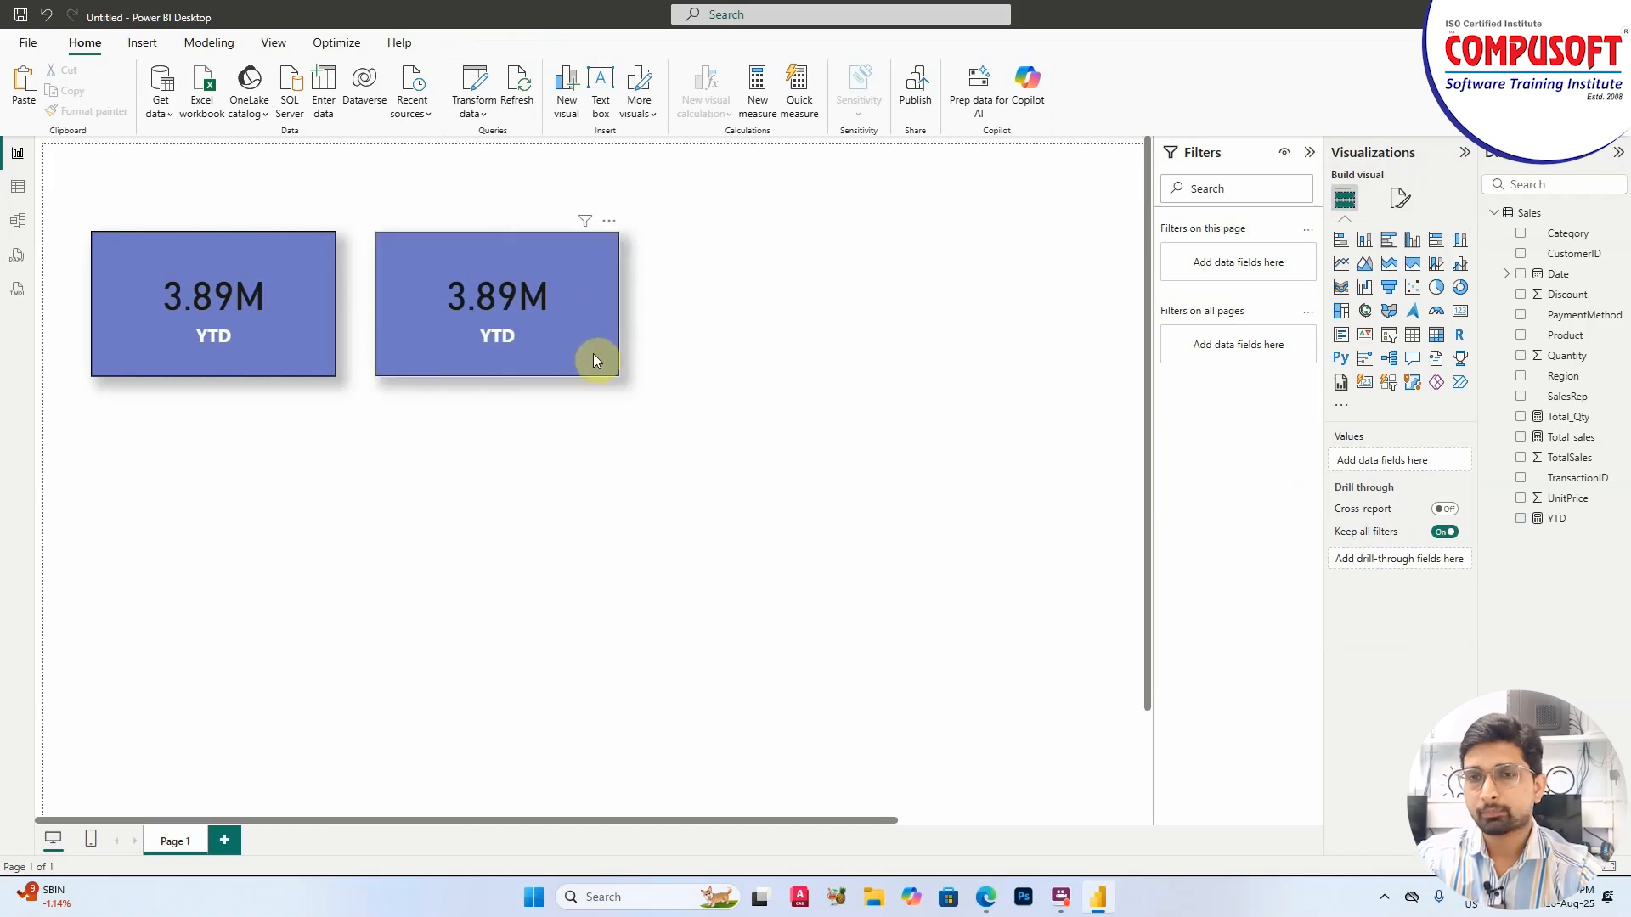
Start a new measure named QTD that uses the TOTALQTD function with [Total_sales] as its expression
click(757, 85)
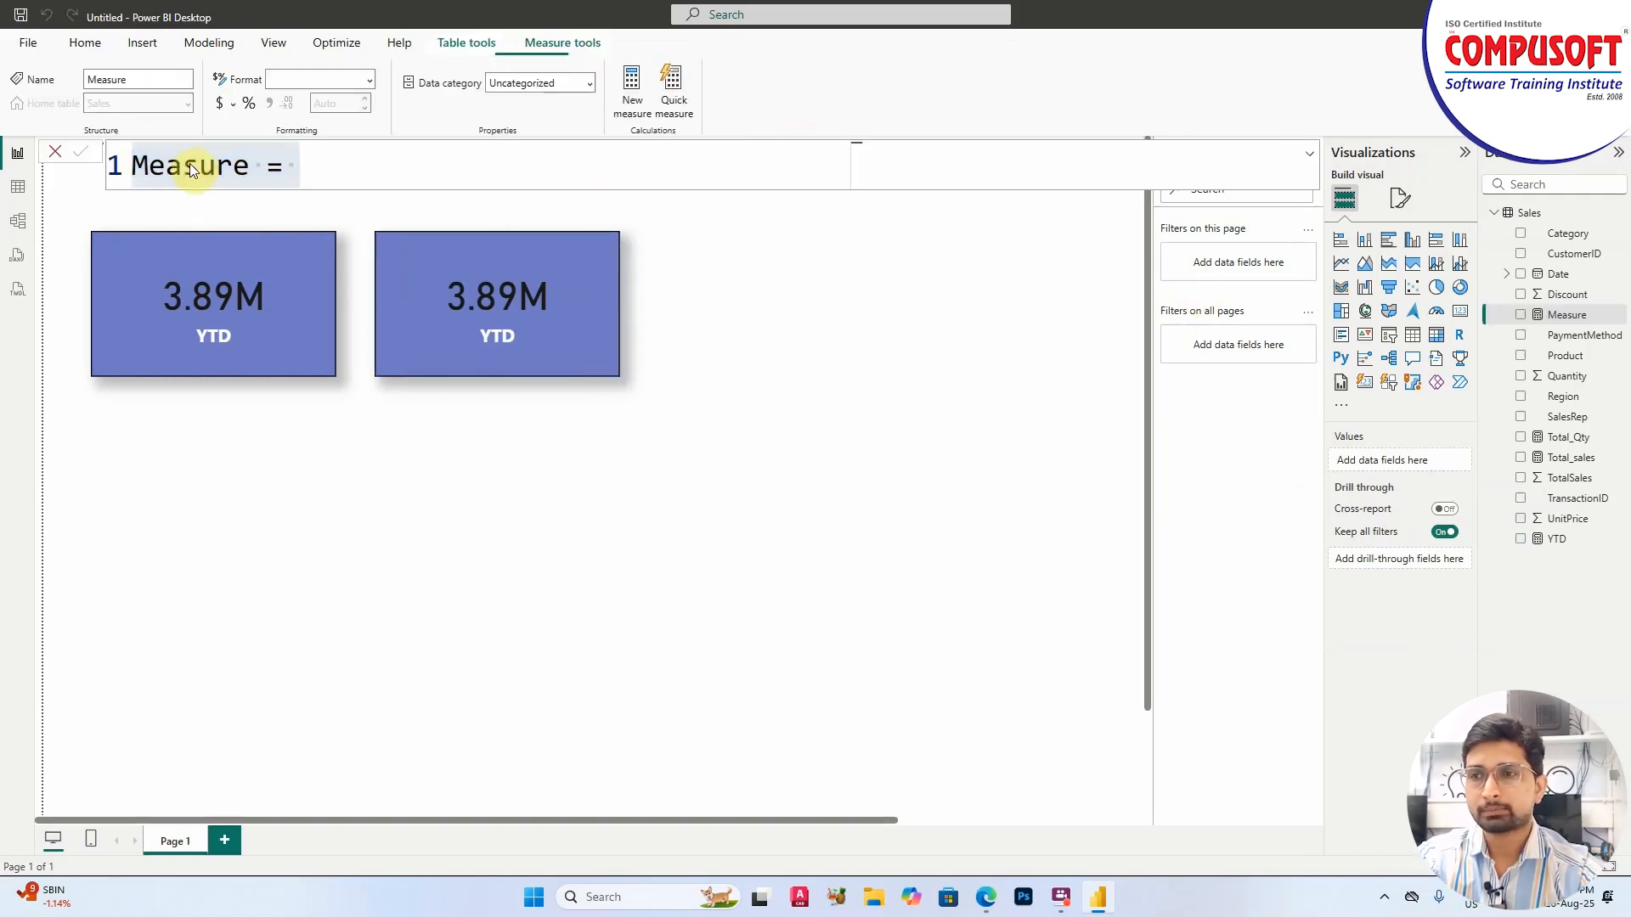
text(QTD)
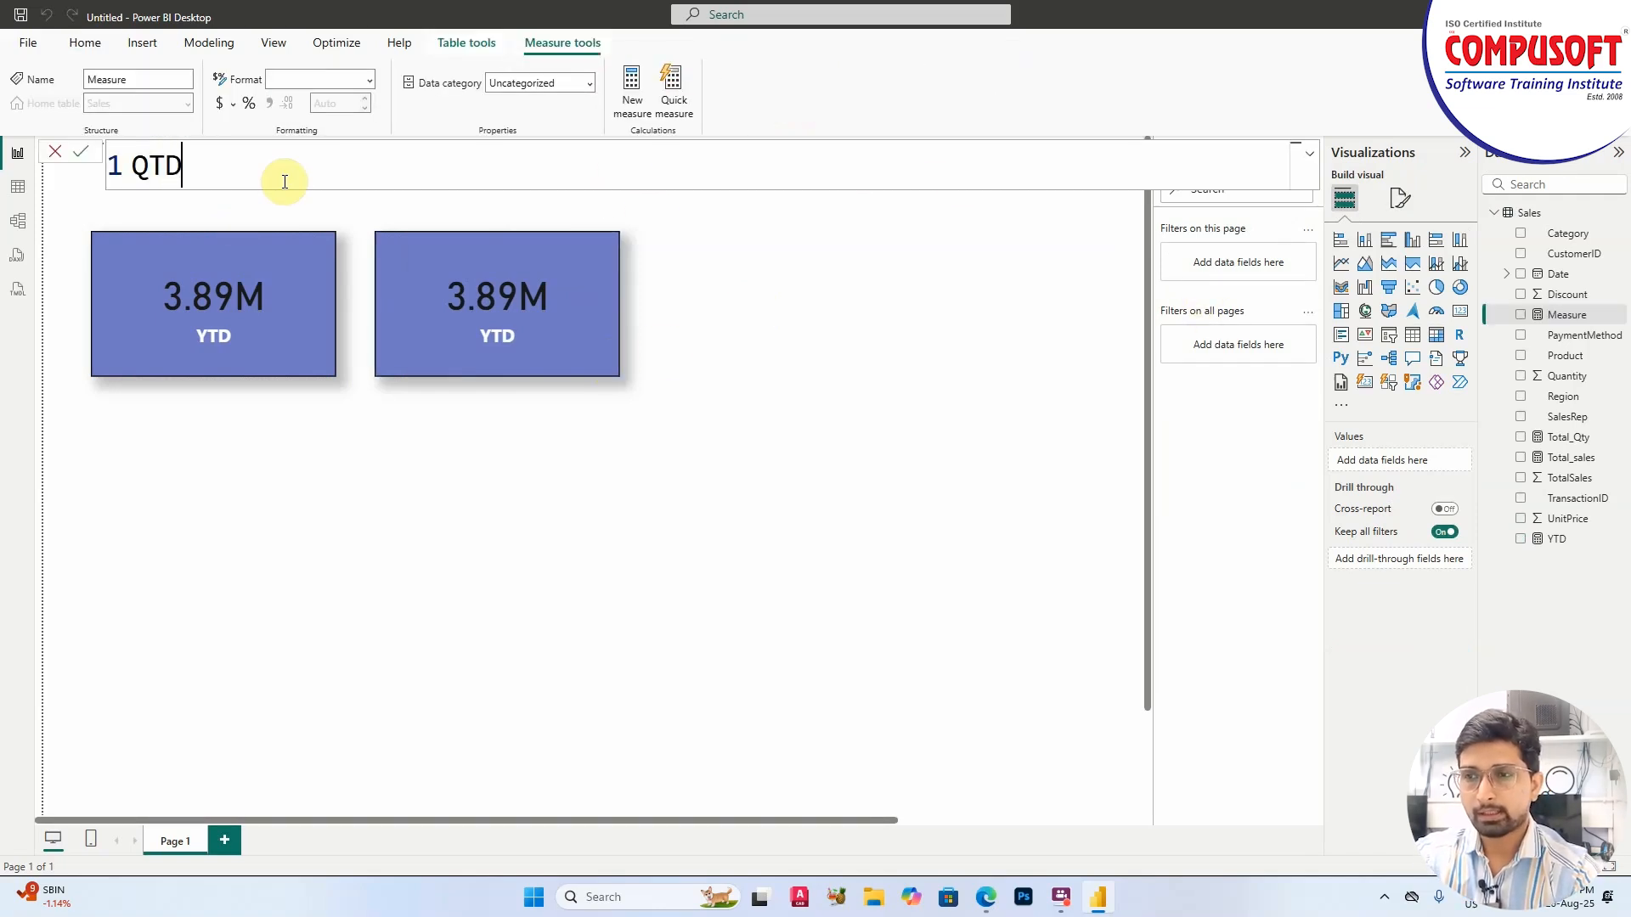
text(=tota)
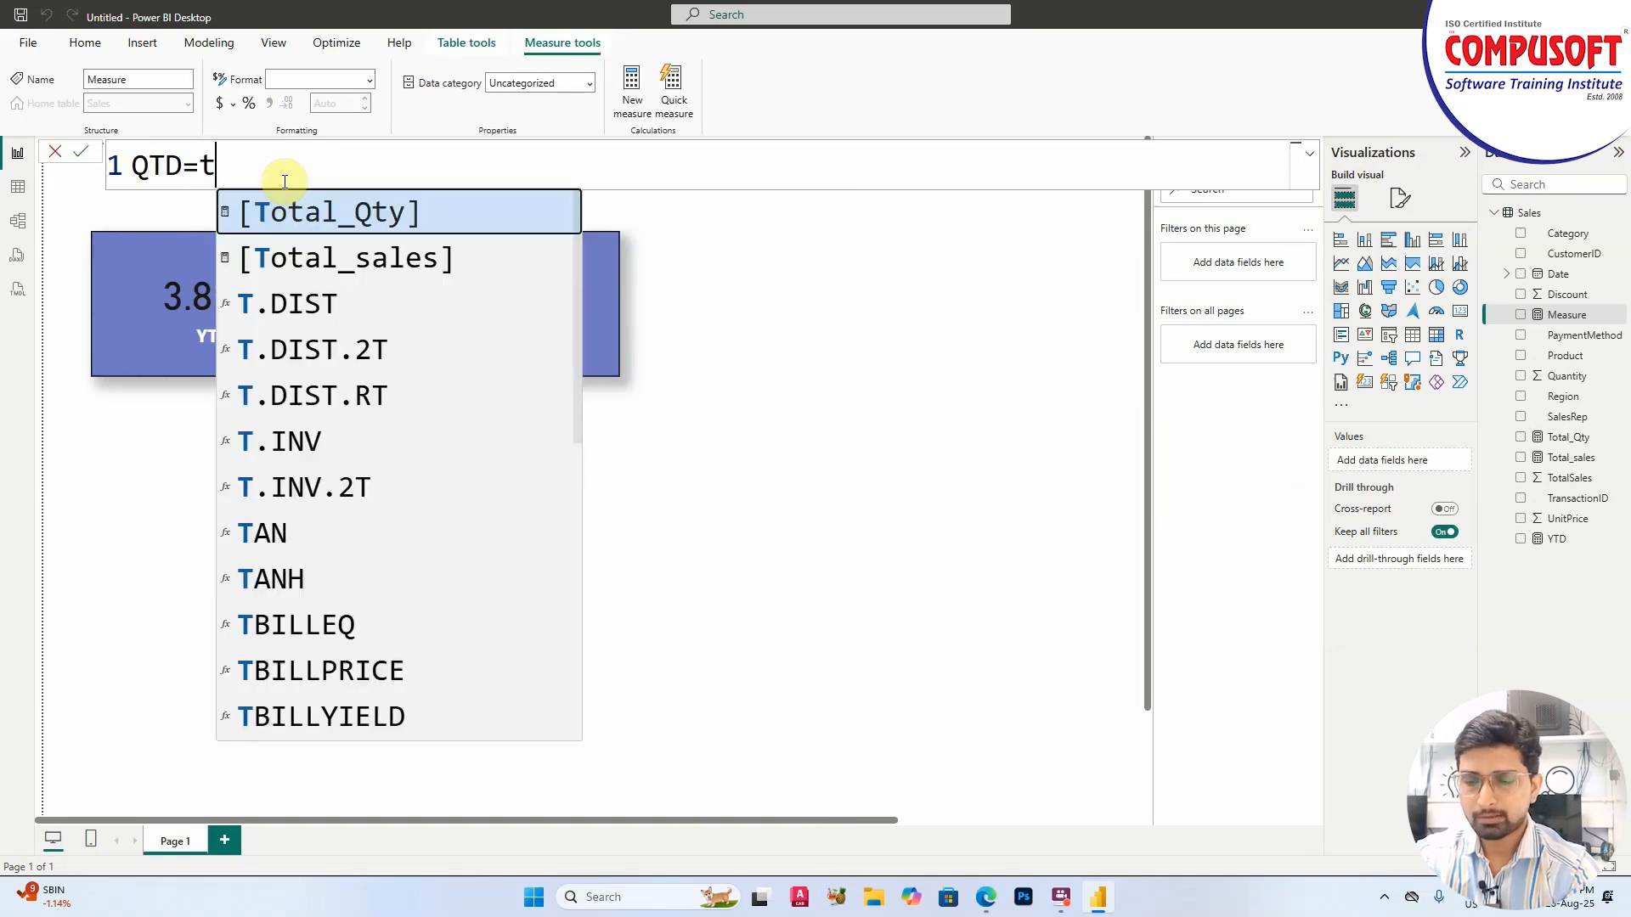
key(Down)
key(Down)
key(Down)
key(Down)
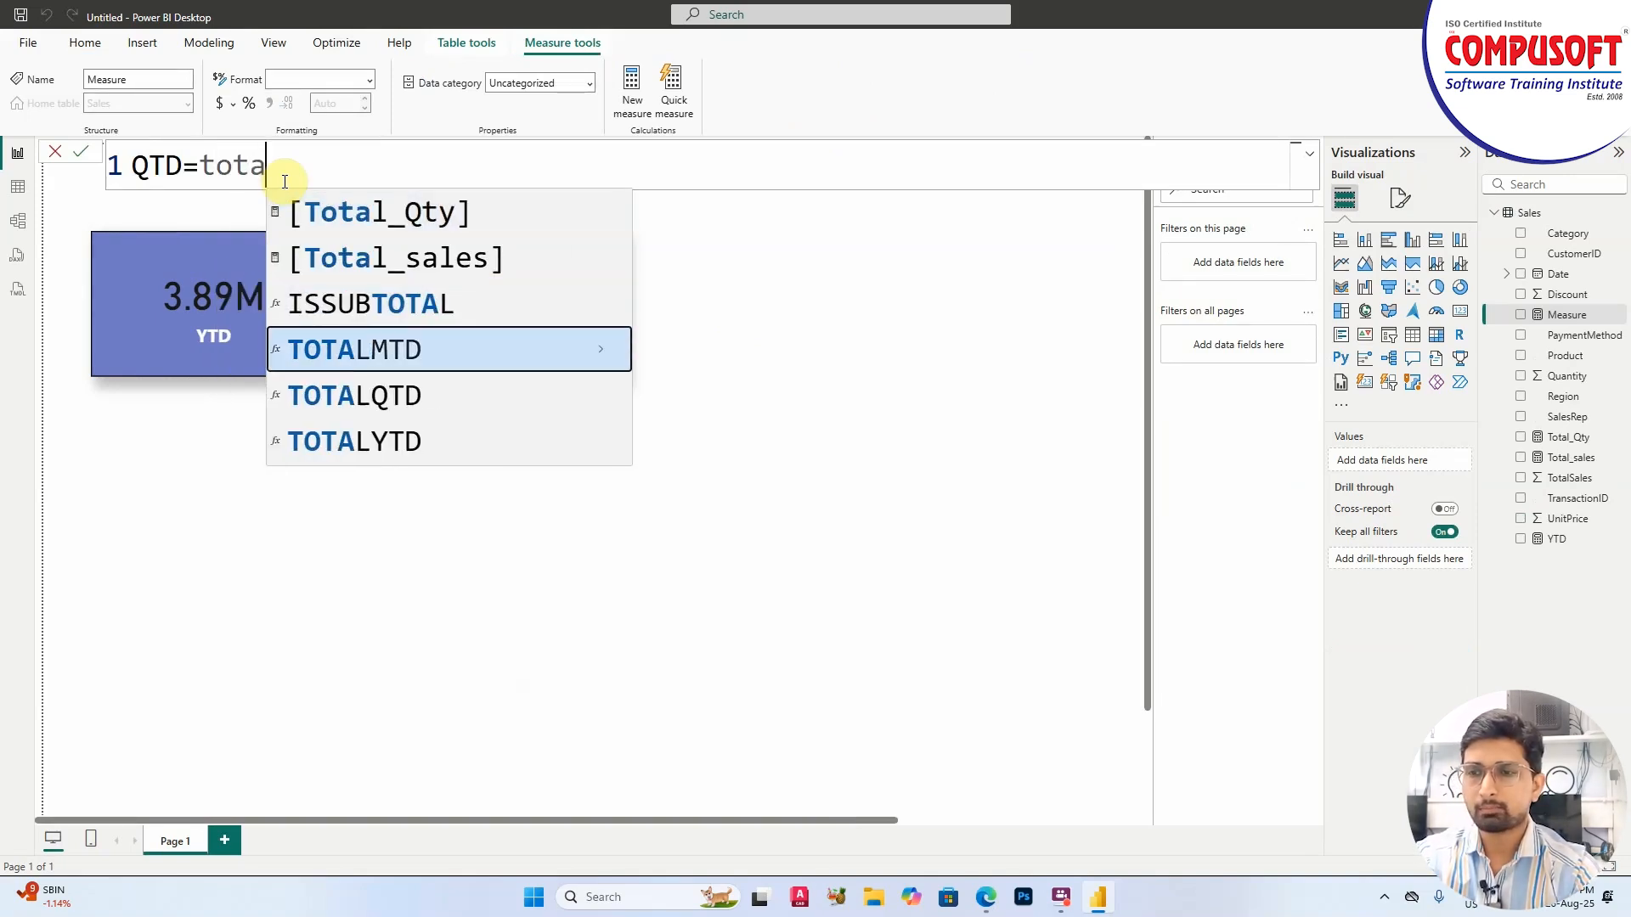
key(Tab)
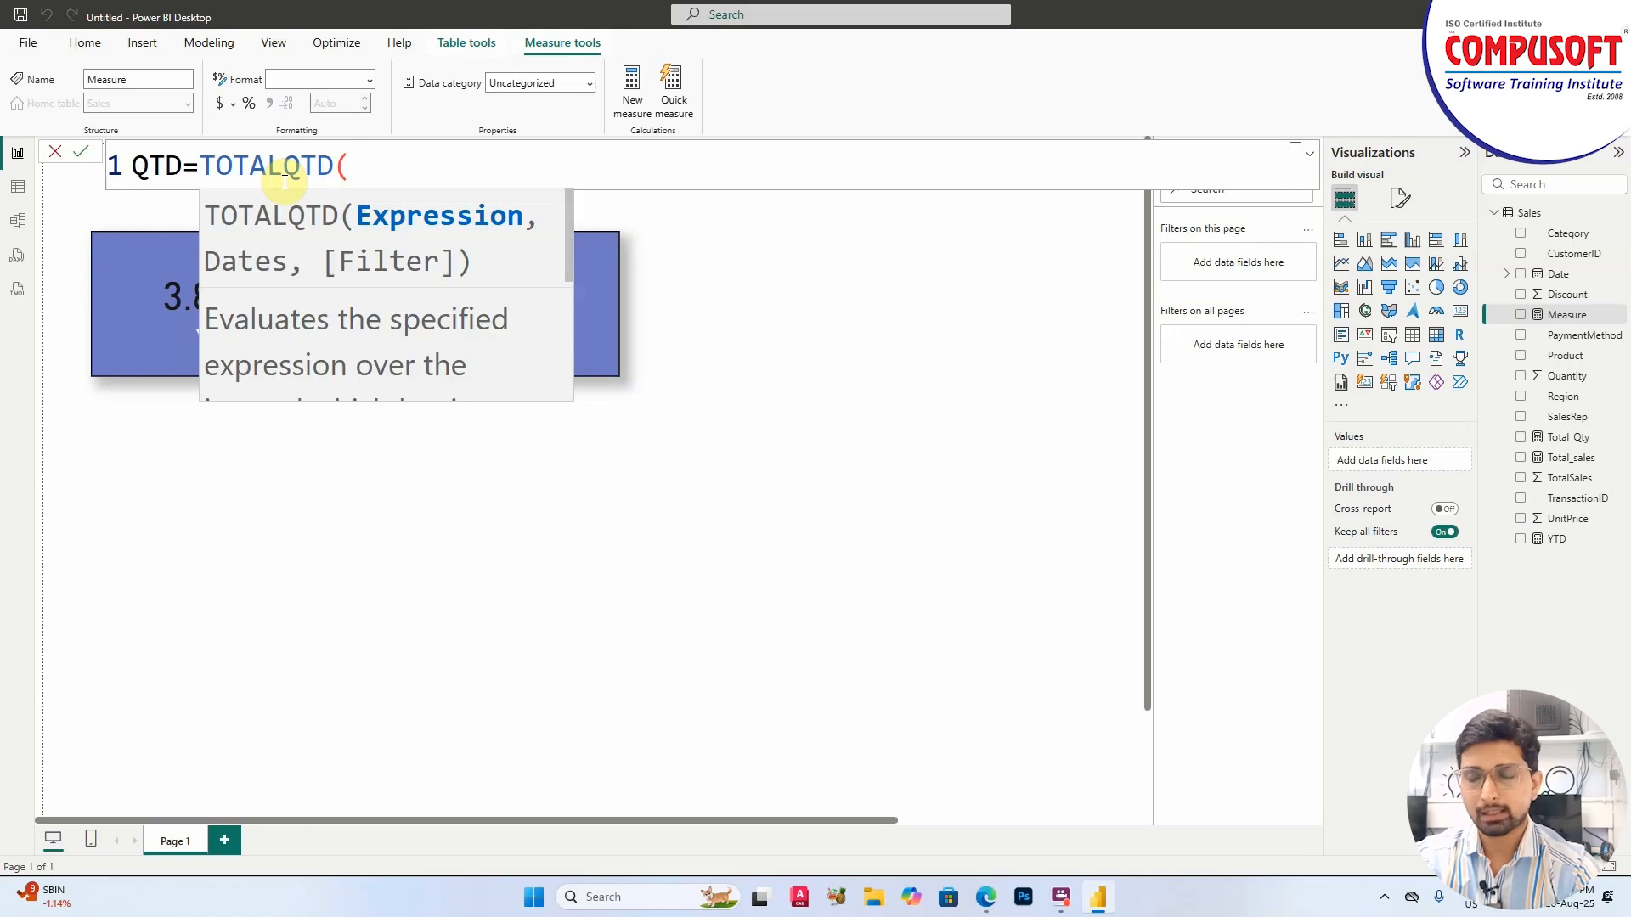
text(tota)
key(Down)
key(Tab)
text(,)
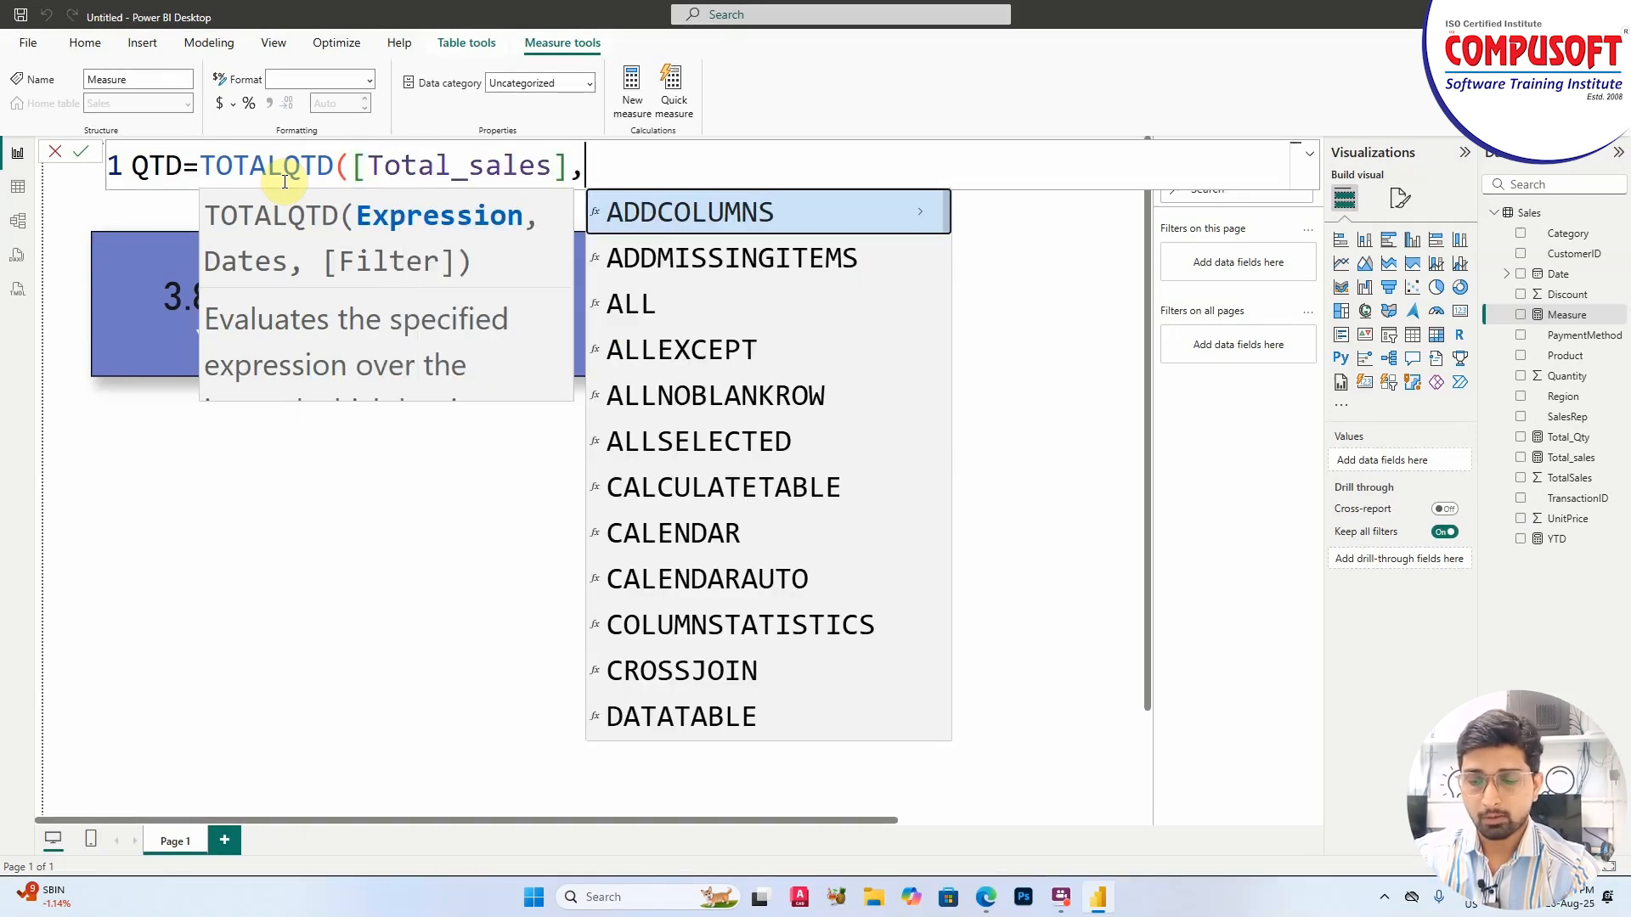
Complete the QTD formula with DATESQTD(Sales[Date]) as its dates argument and commit the measure
text(dates)
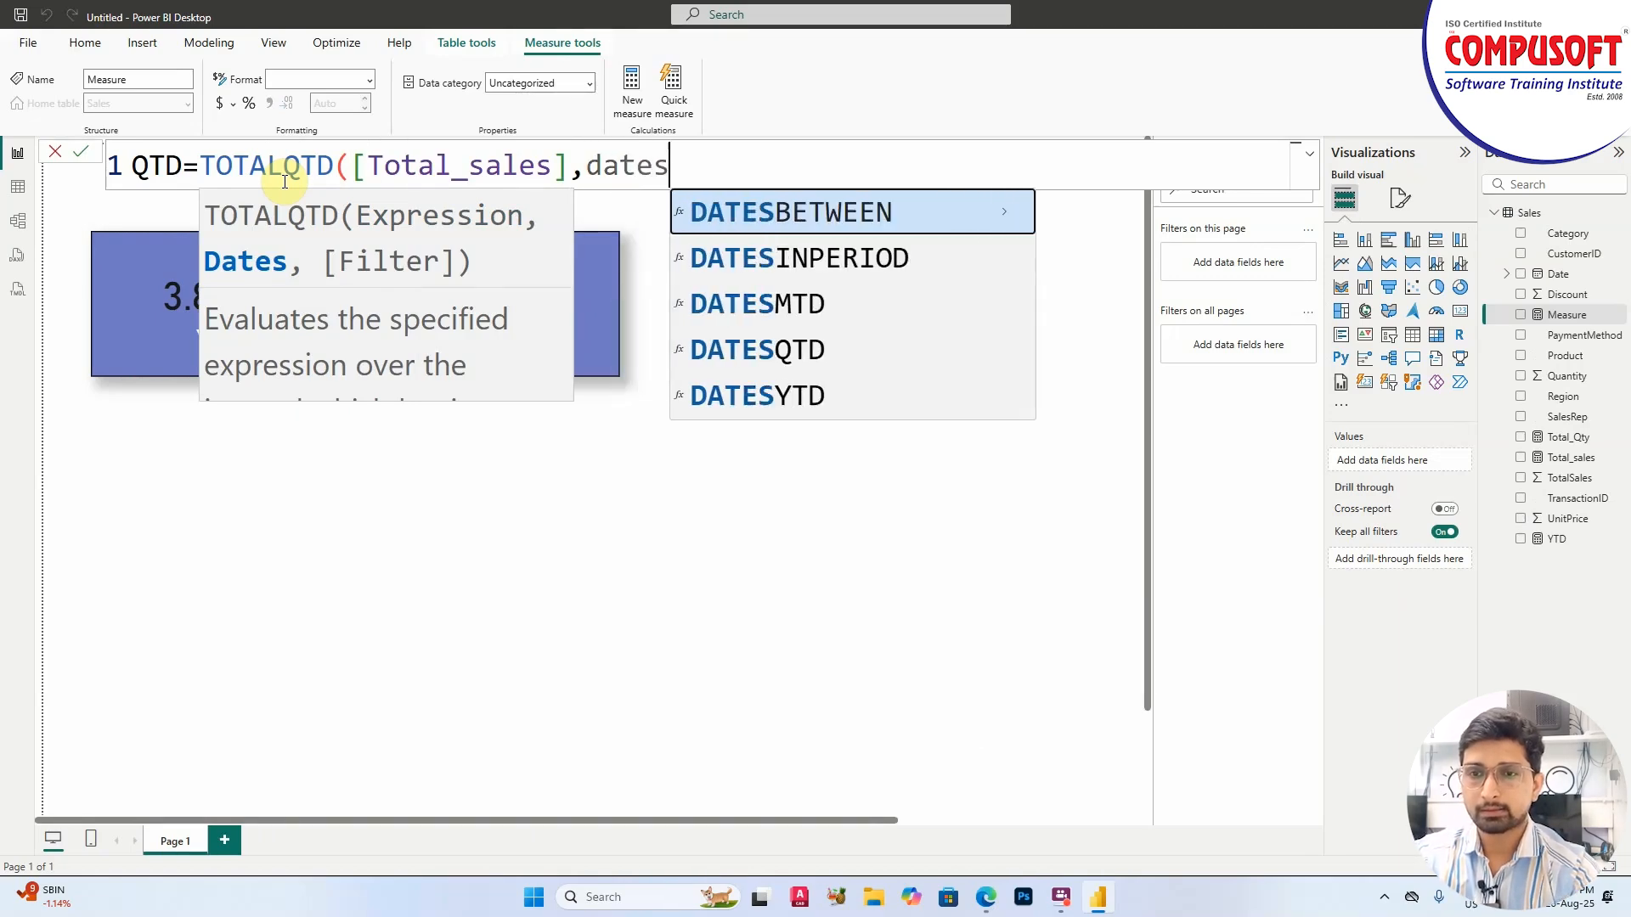
key(Down)
key(Down)
key(Down)
key(Down)
key(Up)
key(Tab)
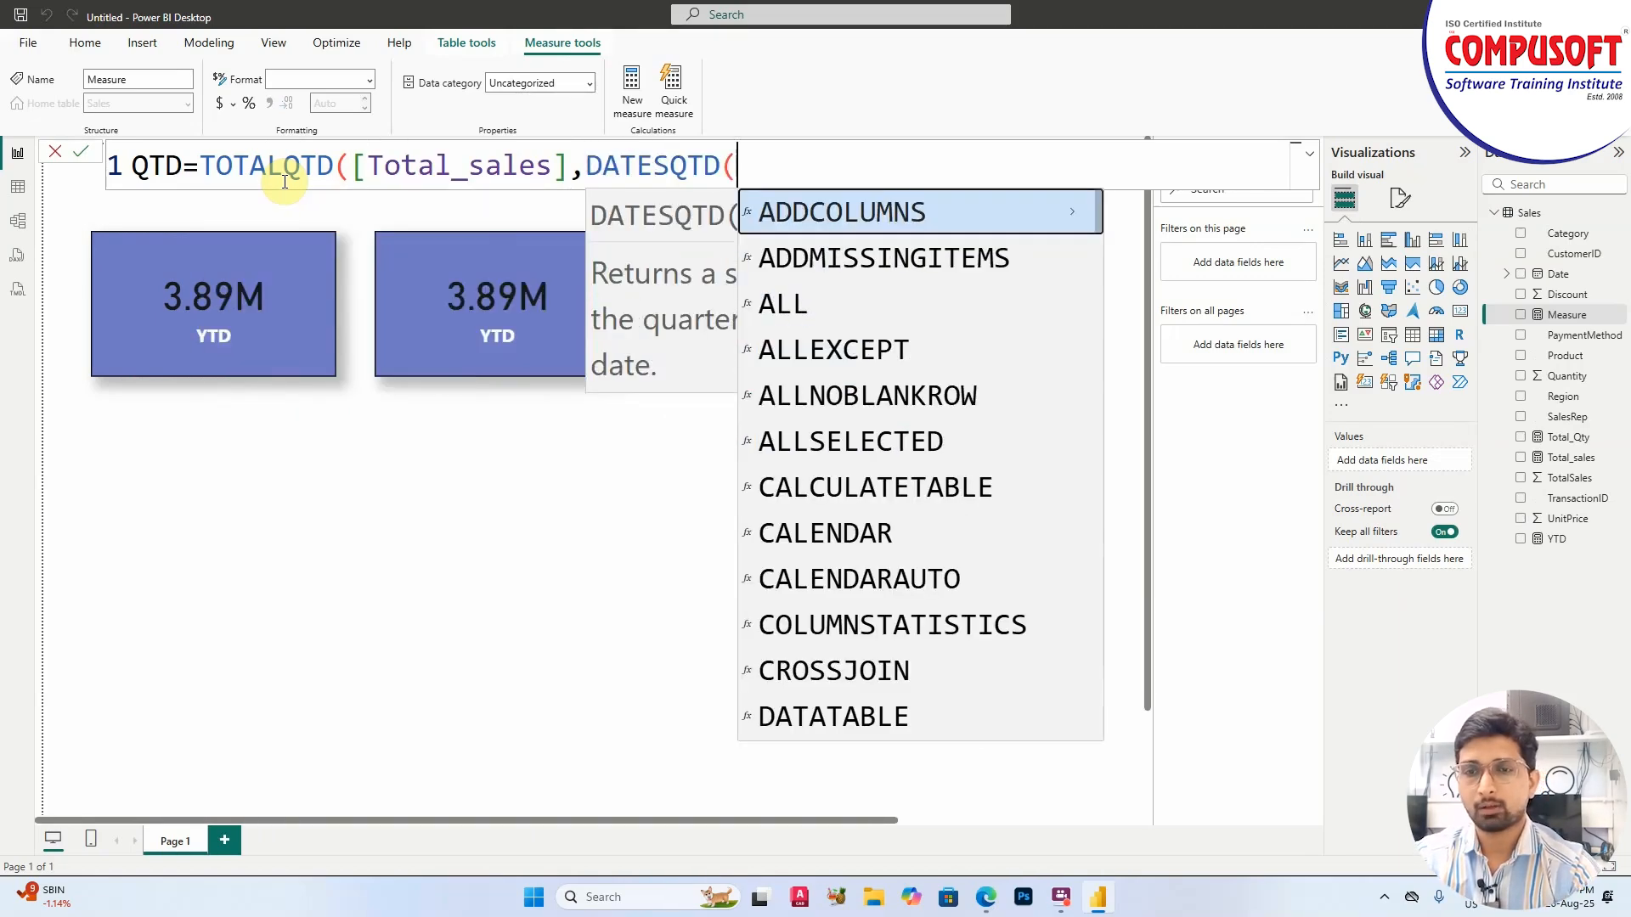
text(date)
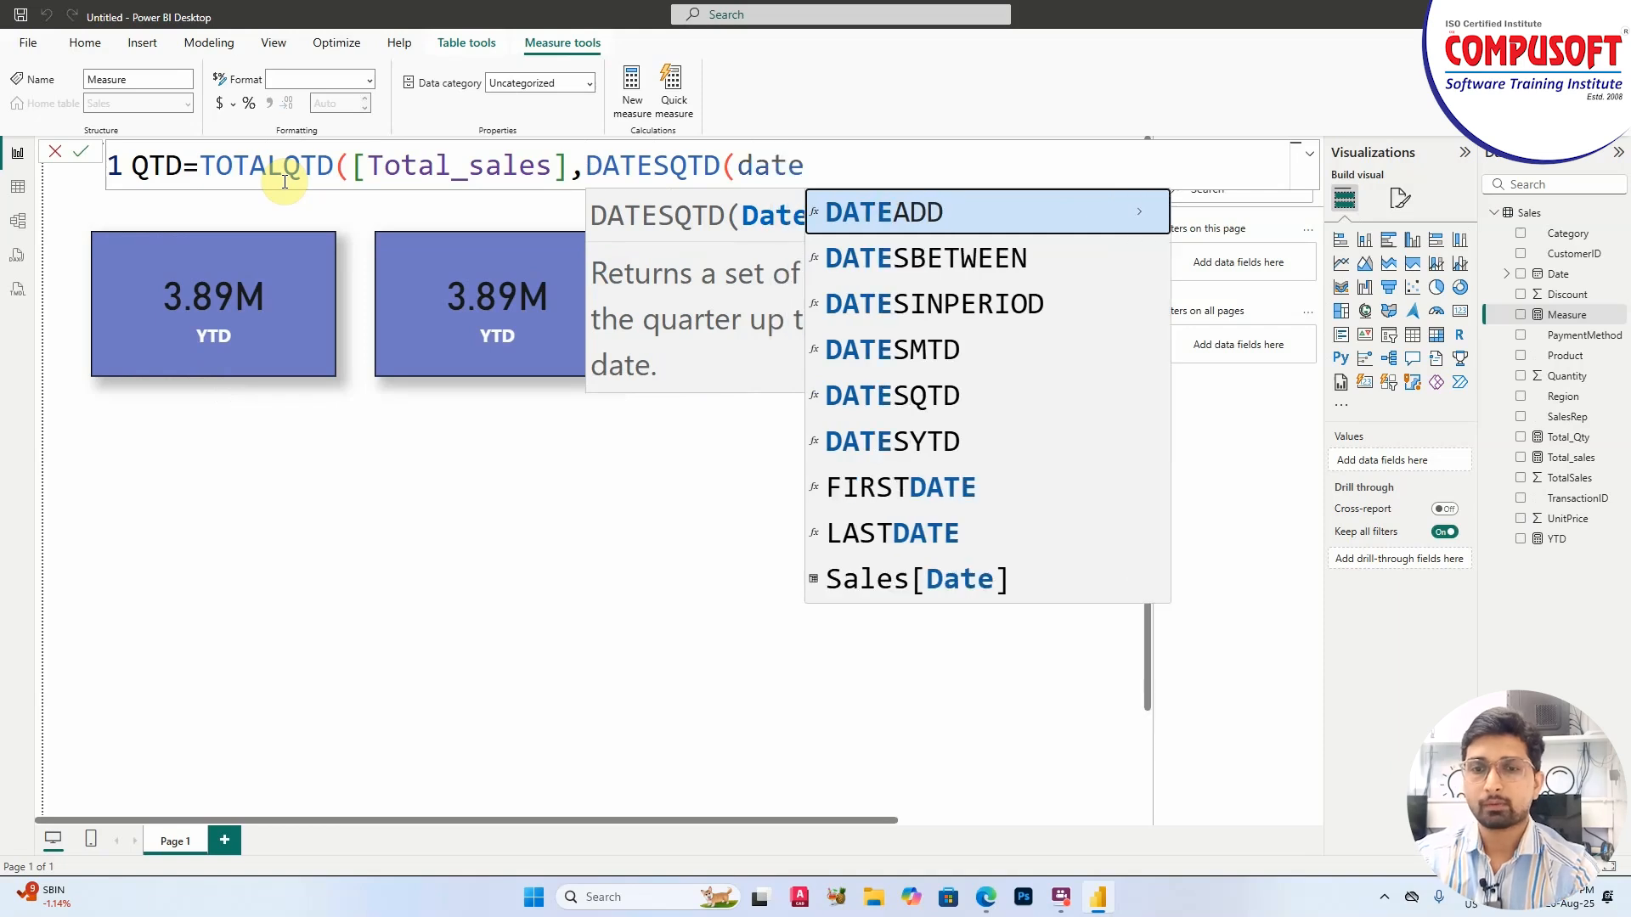
key(Down)
key(Down)
key(Down)
key(Down)
key(Down)
key(Down)
key(Down)
key(Down)
key(Tab)
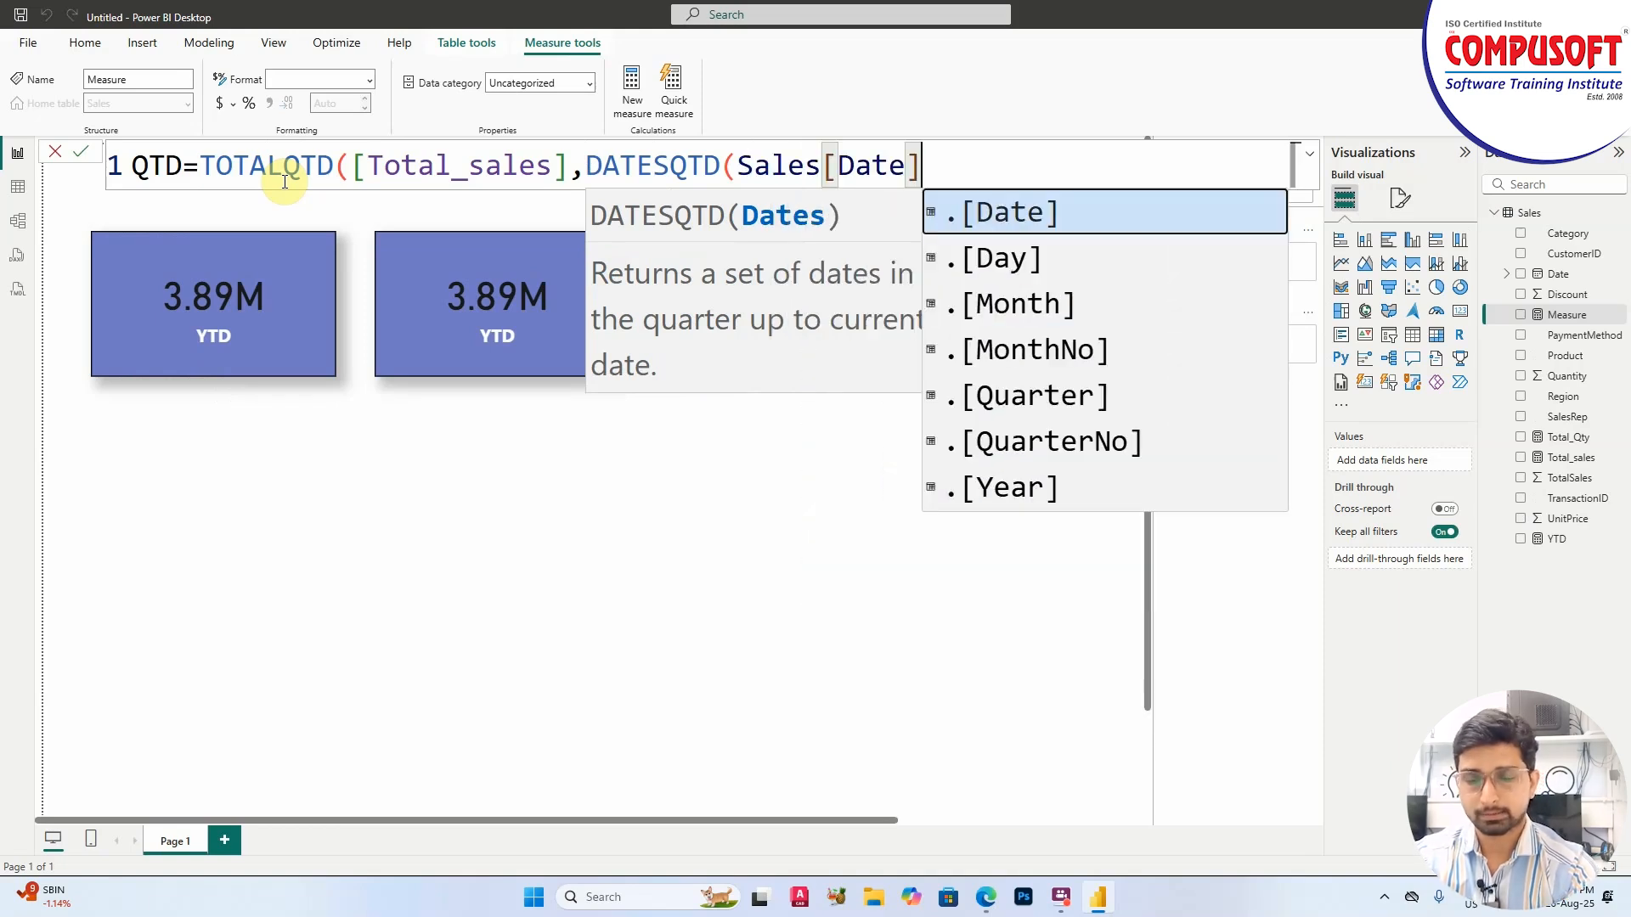
text()))
key(Return)
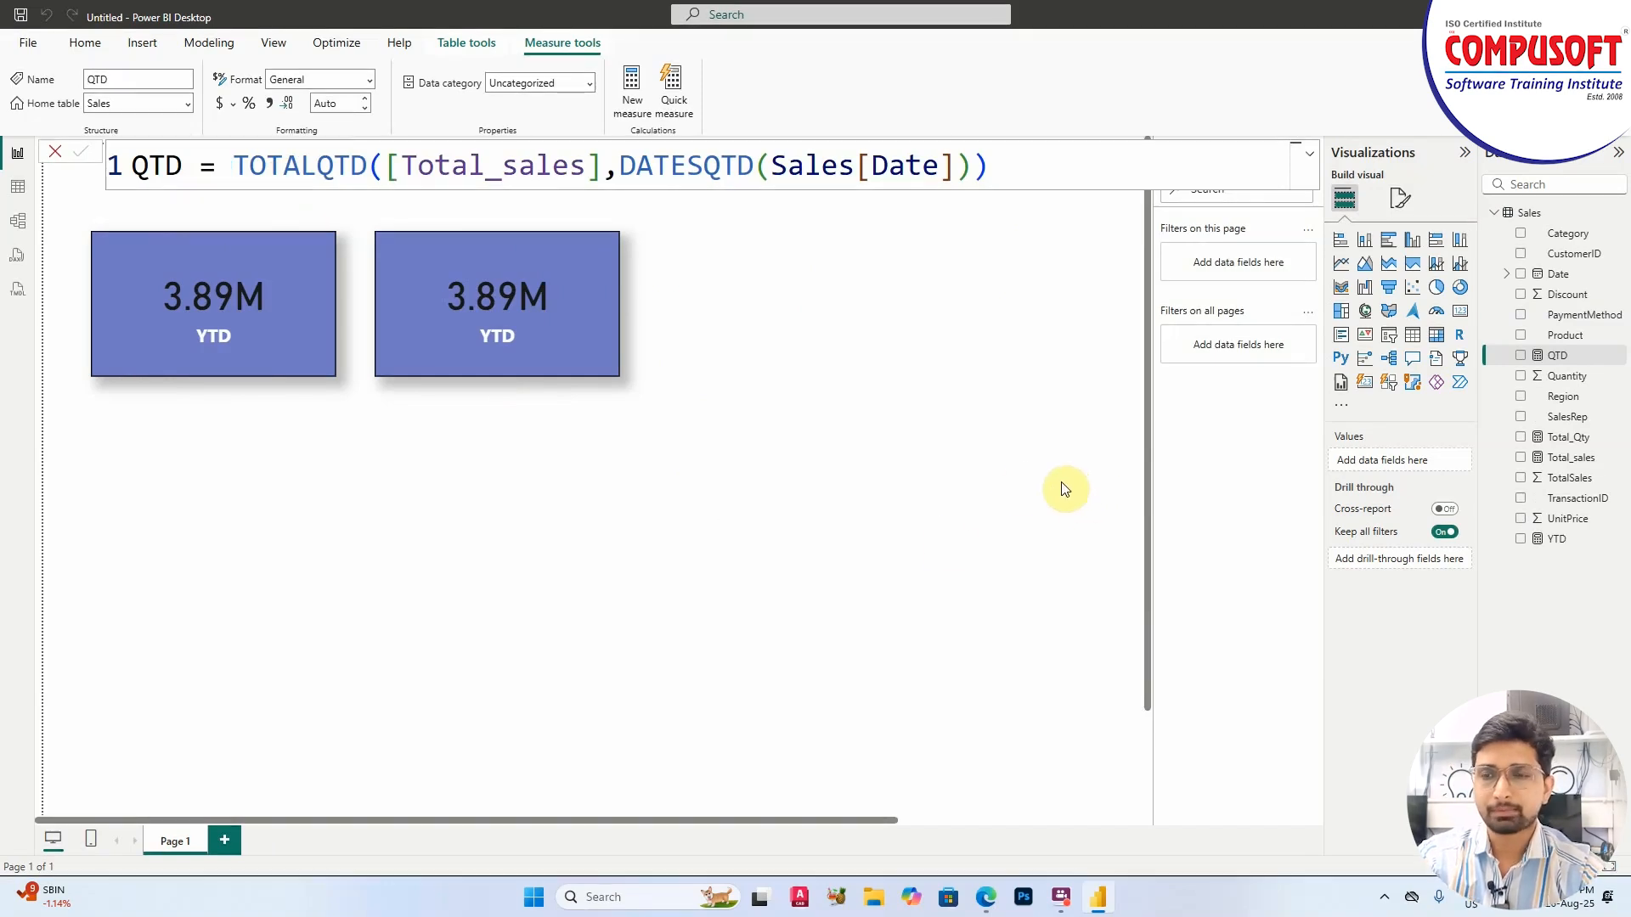
Replace the YTD measure with the QTD measure in the duplicated card
click(958, 485)
click(533, 302)
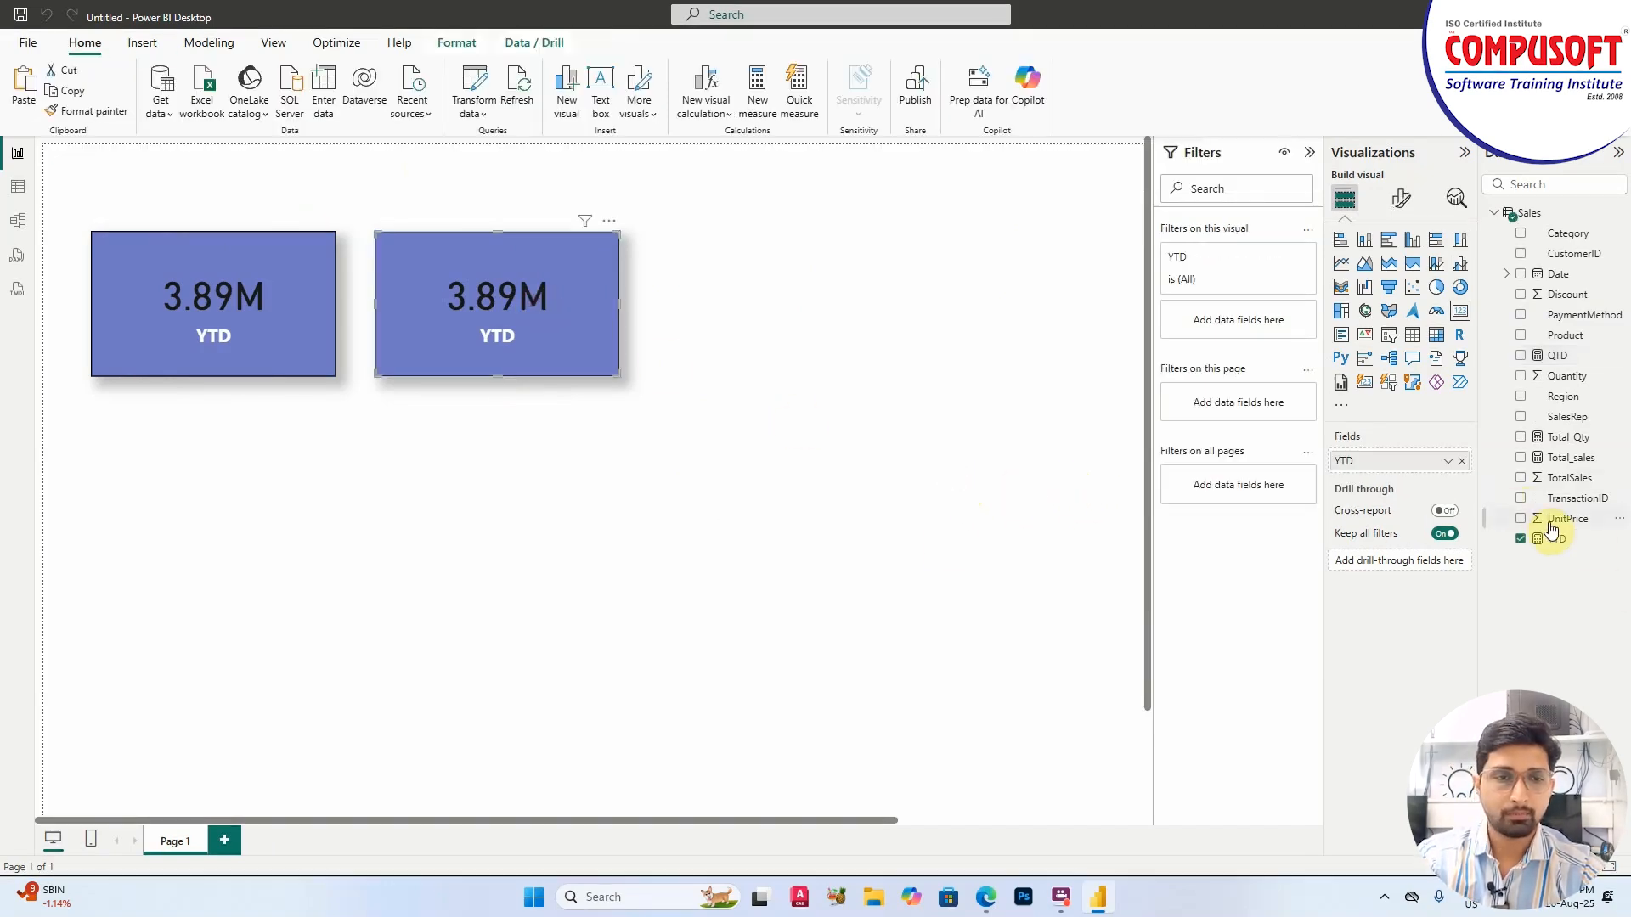
click(1520, 539)
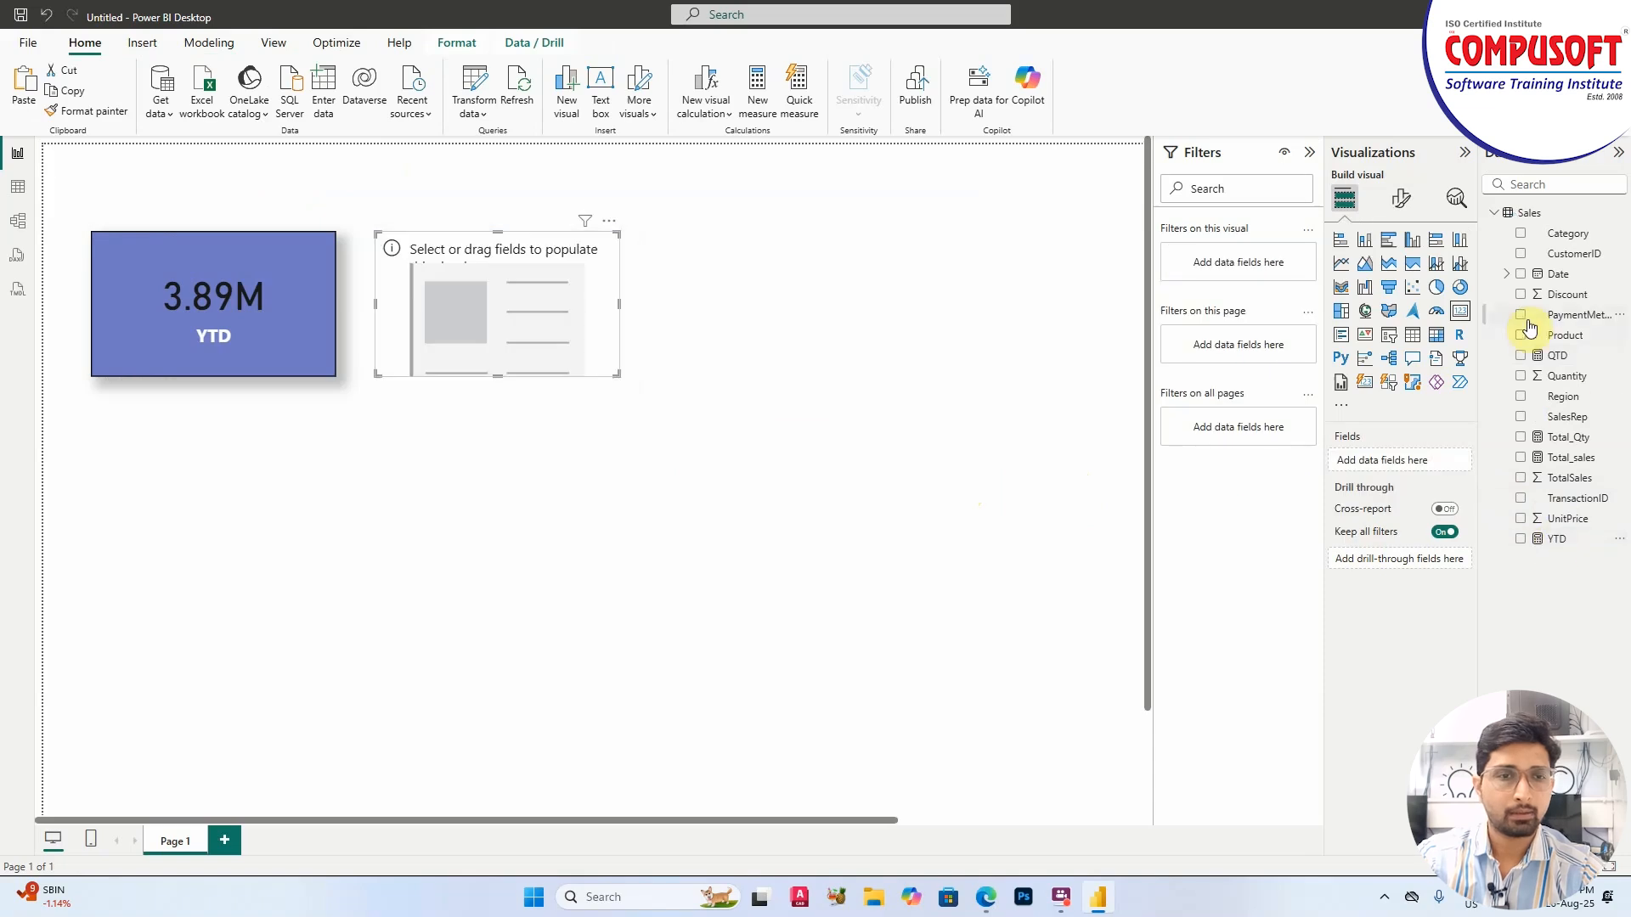
click(1520, 355)
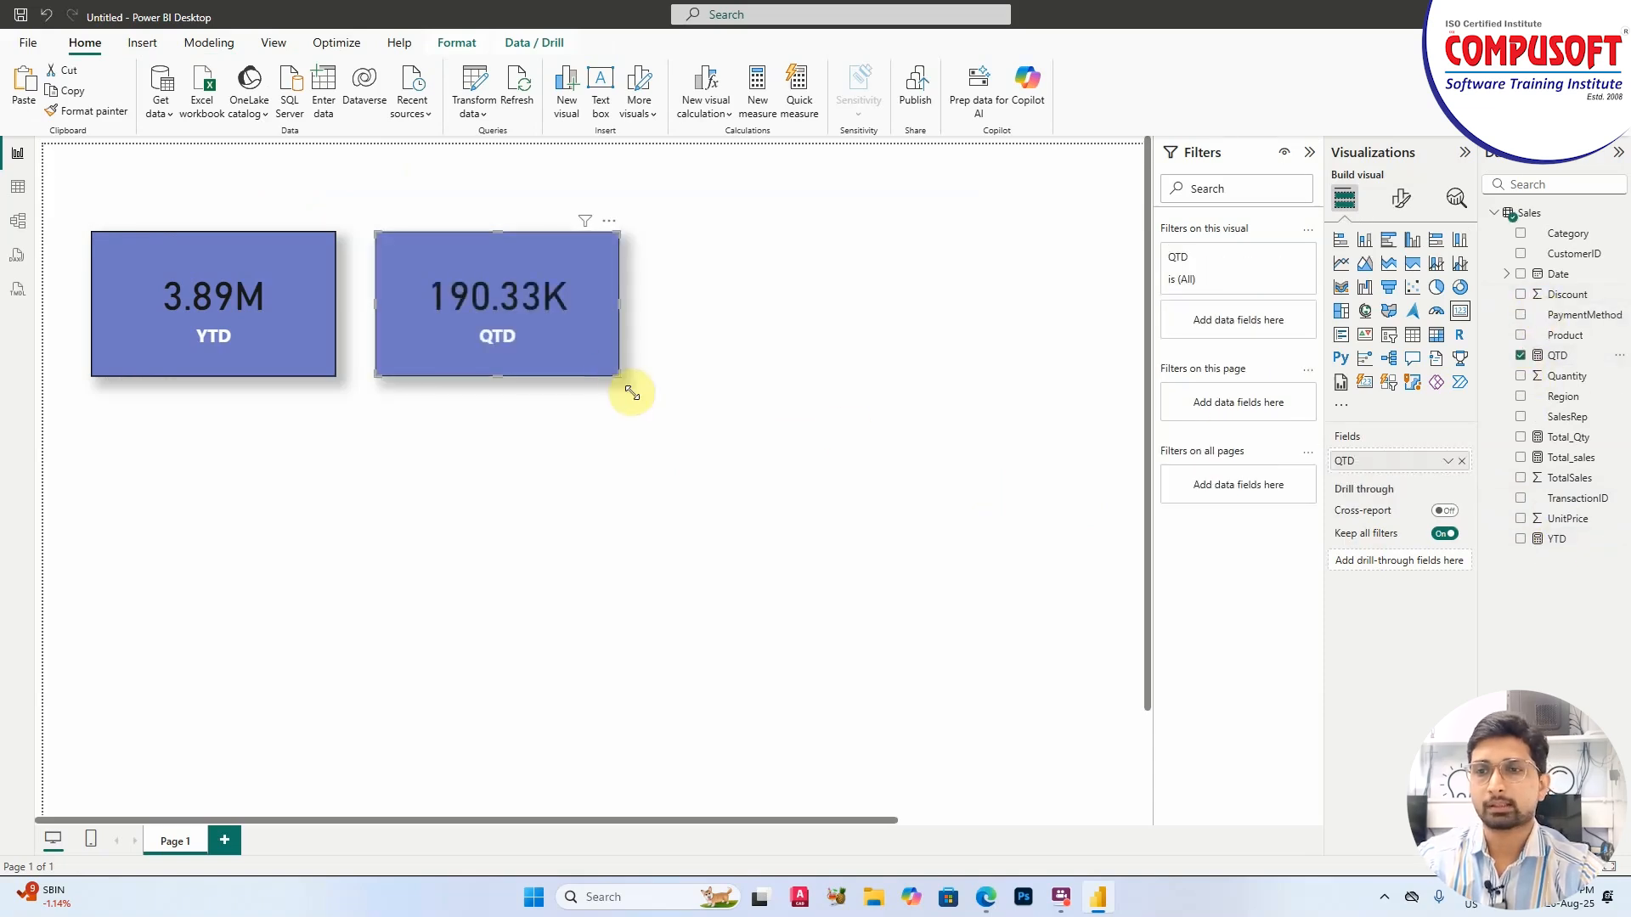
Duplicate the QTD card and place the copy to its right, in line with the other two cards
key(ctrl+c)
key(ctrl+v)
drag(573, 325, 802, 294)
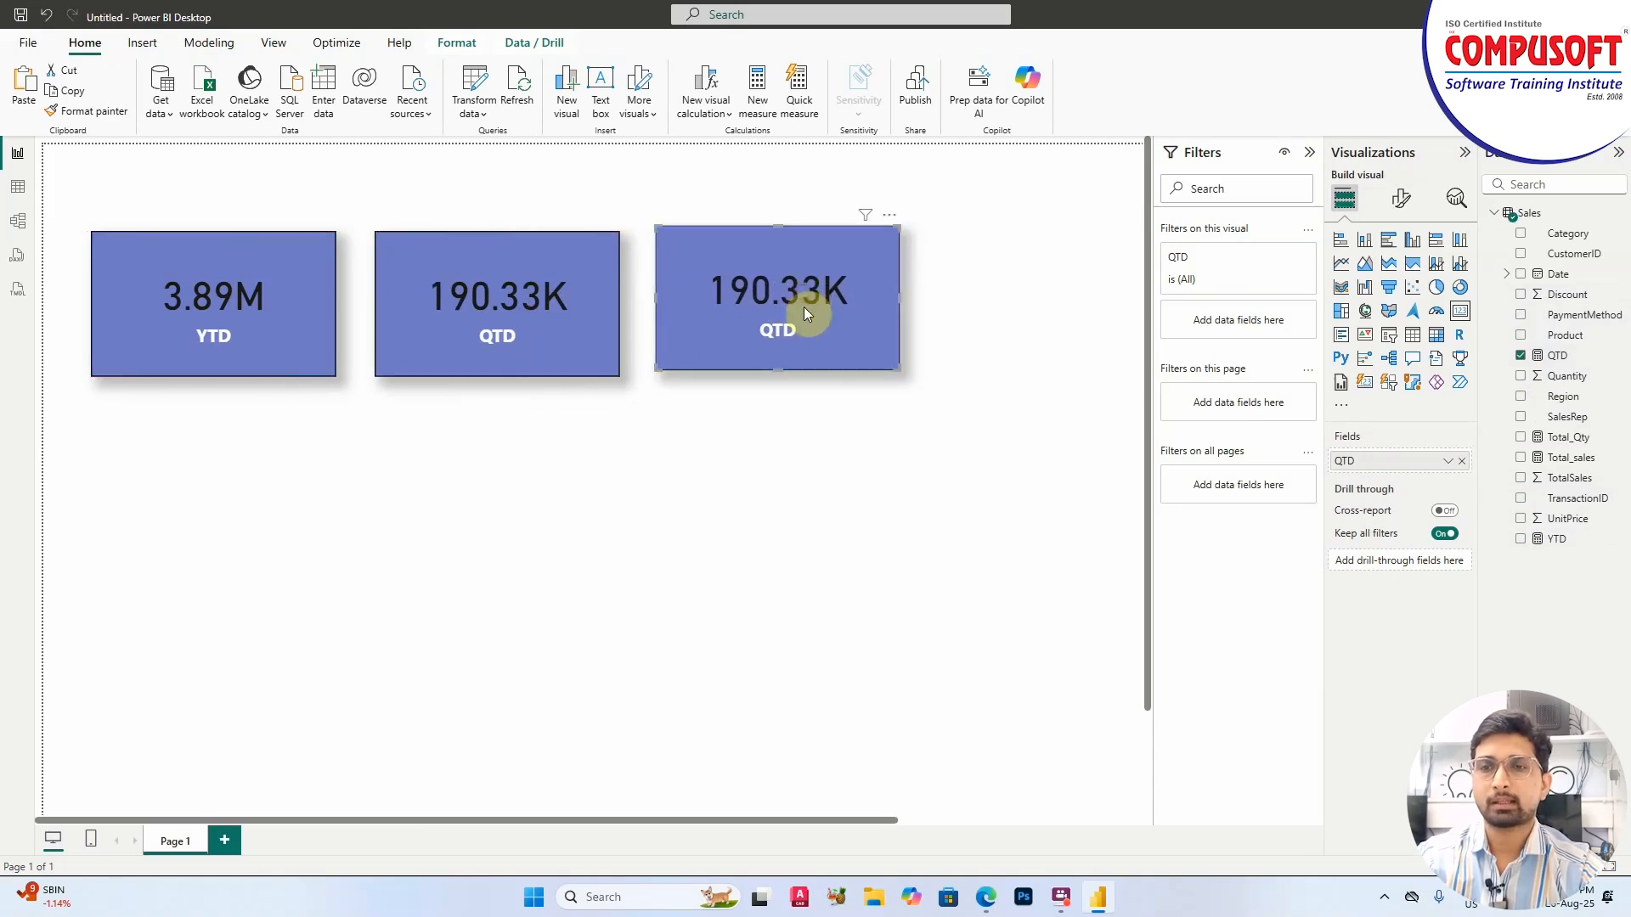
click(750, 495)
Start a new measure named MTD that uses the TOTALMTD function with [Total_sales] as its expression
click(755, 92)
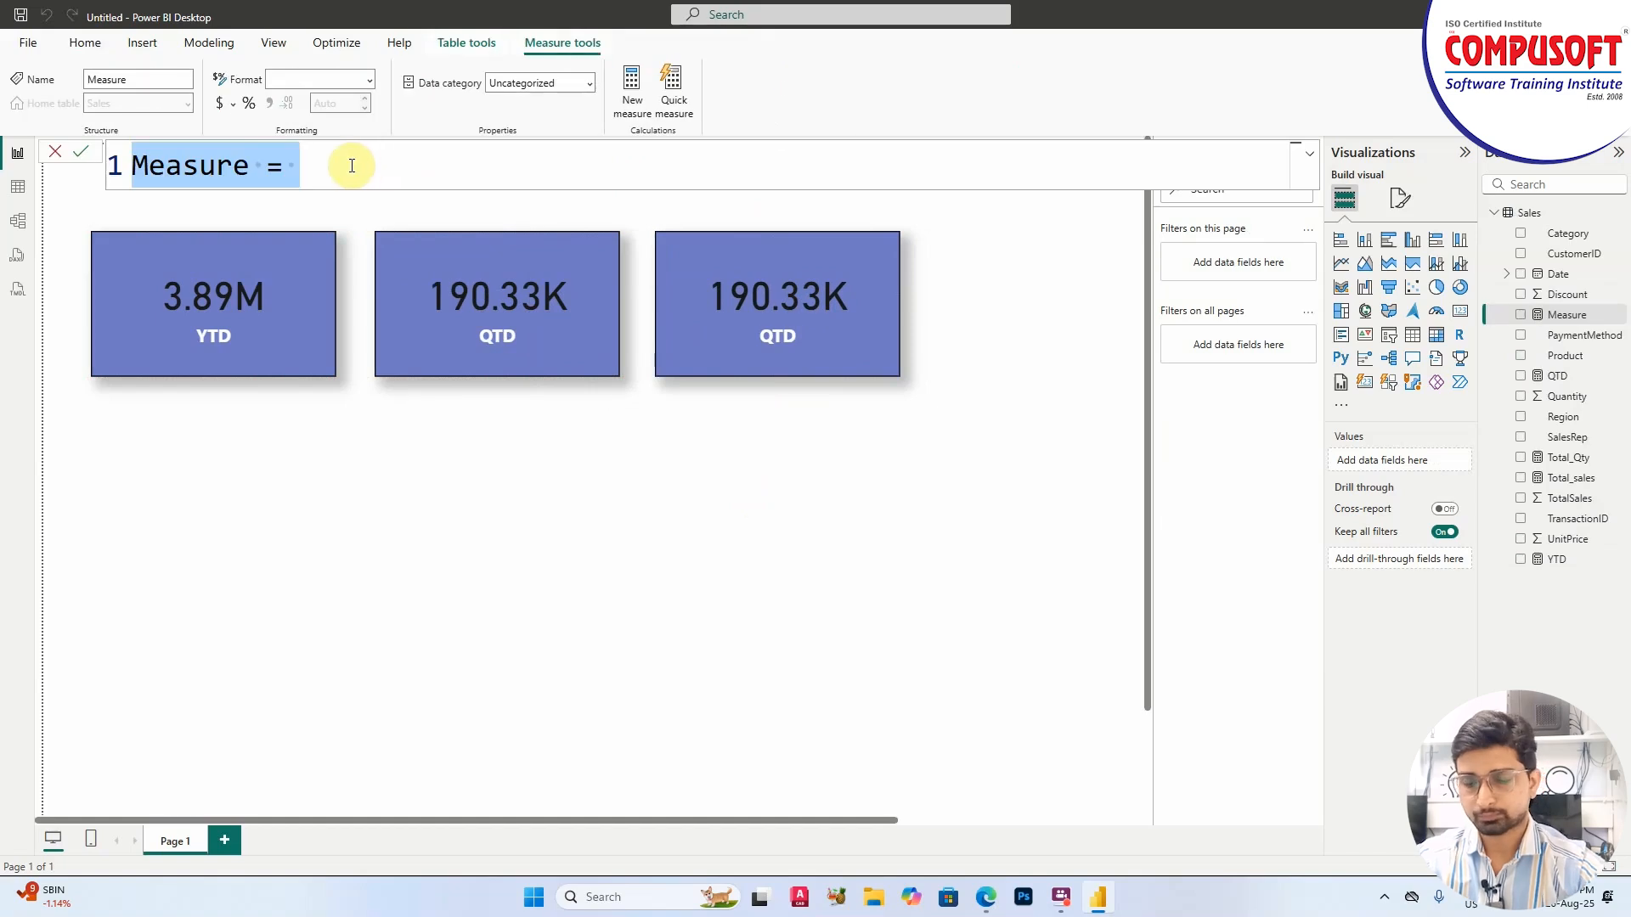
text(MTD=)
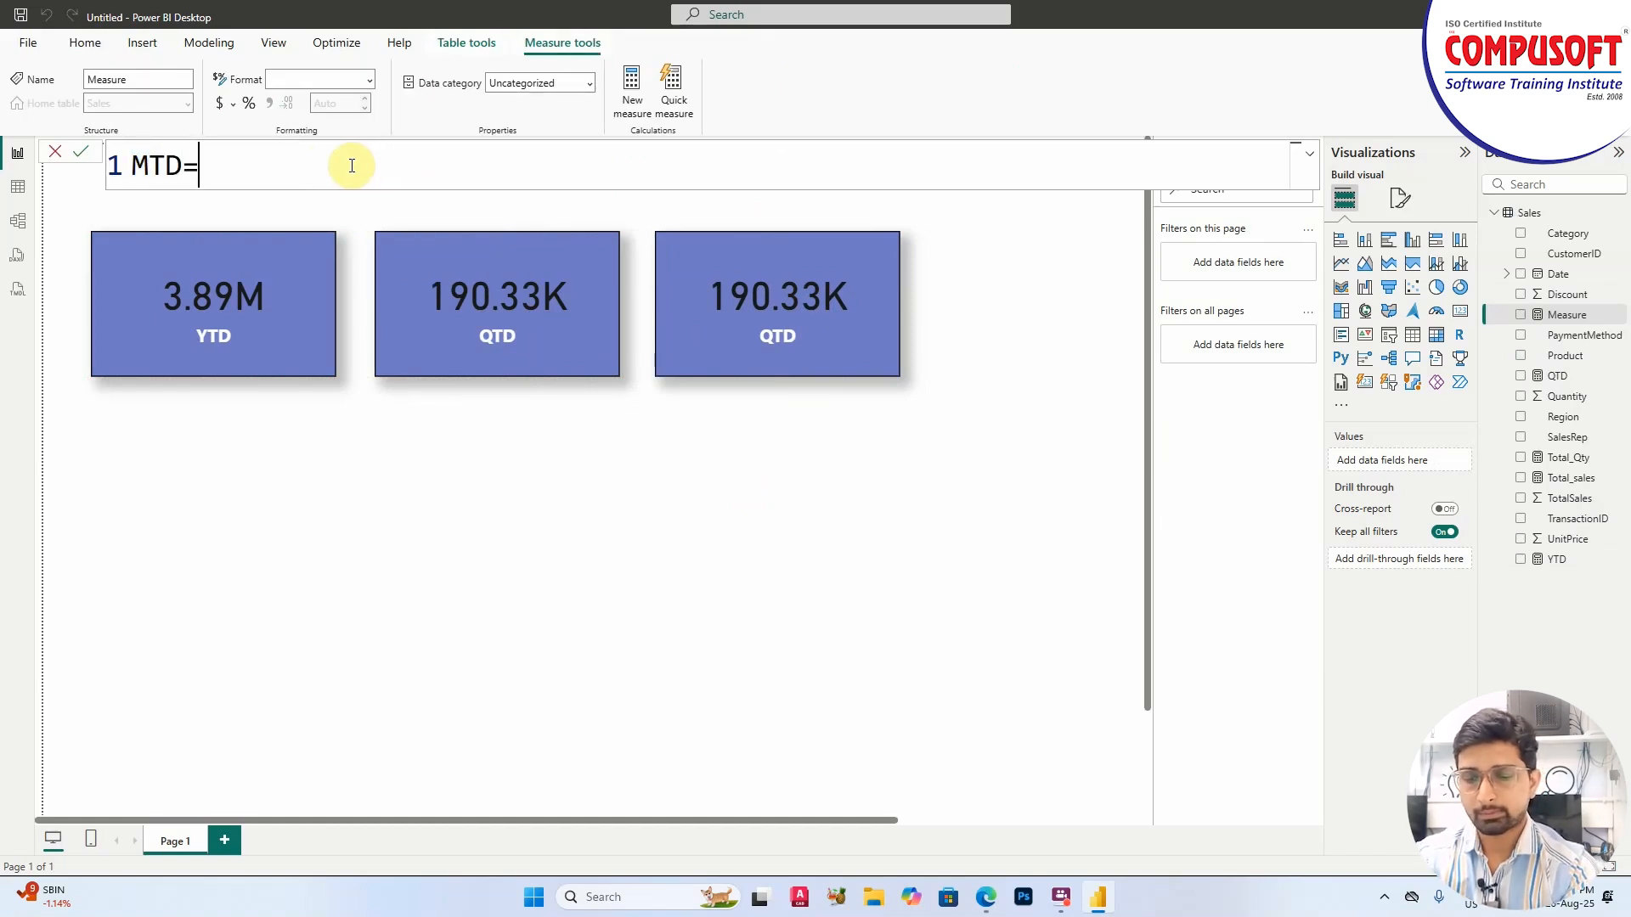
text(tota)
key(Down)
key(Down)
key(Down)
key(Down)
key(Up)
key(Tab)
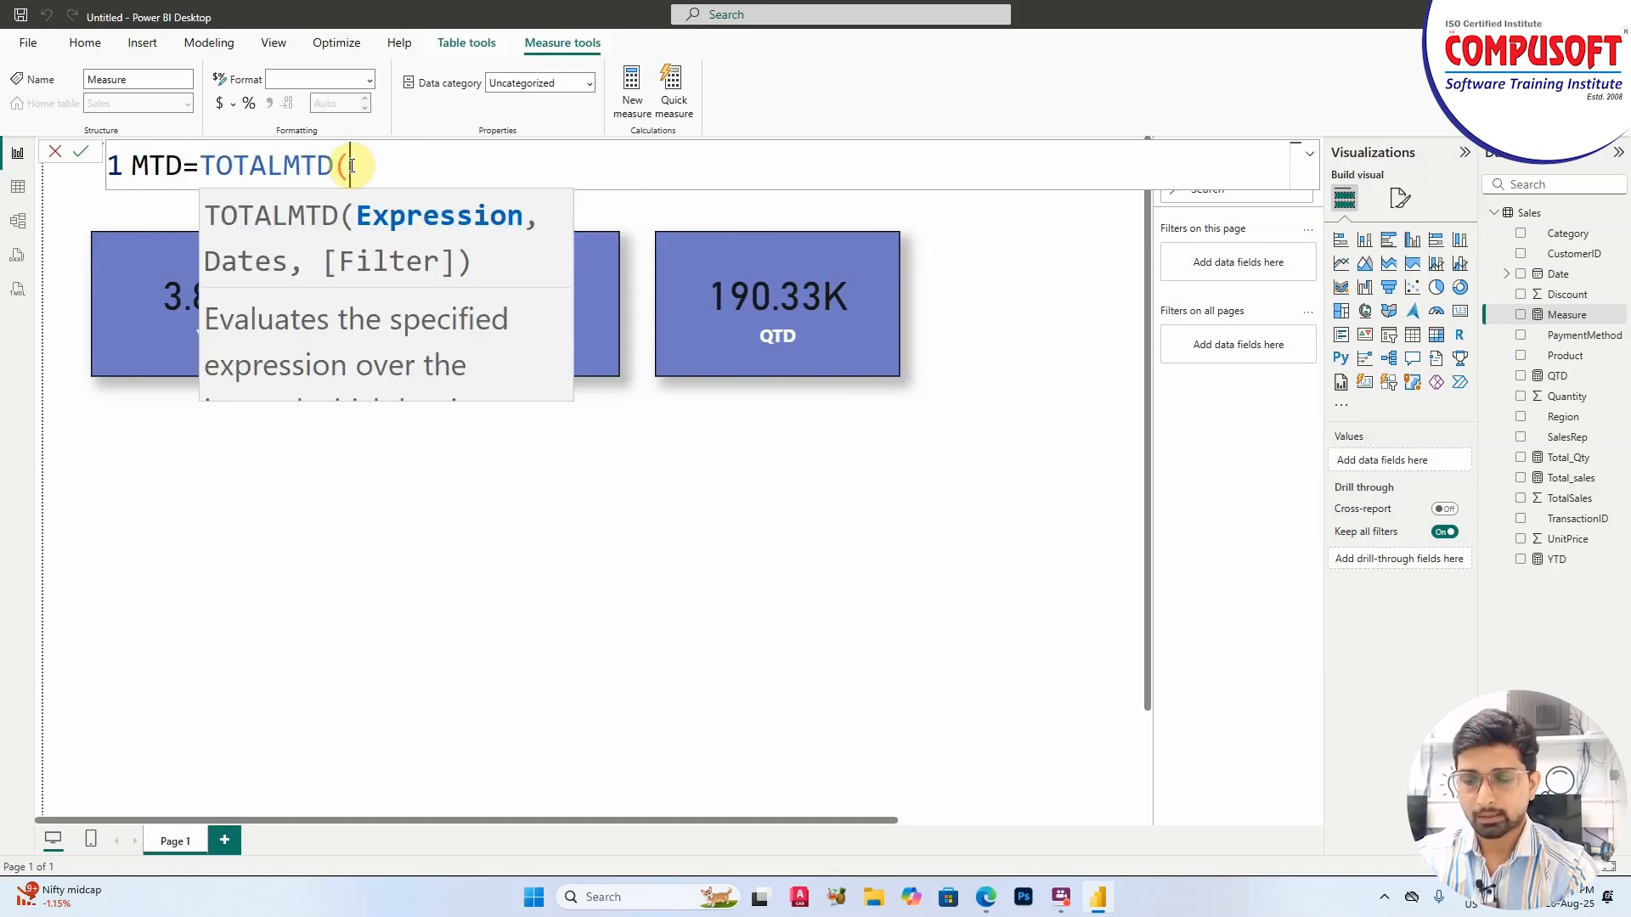
text(tota)
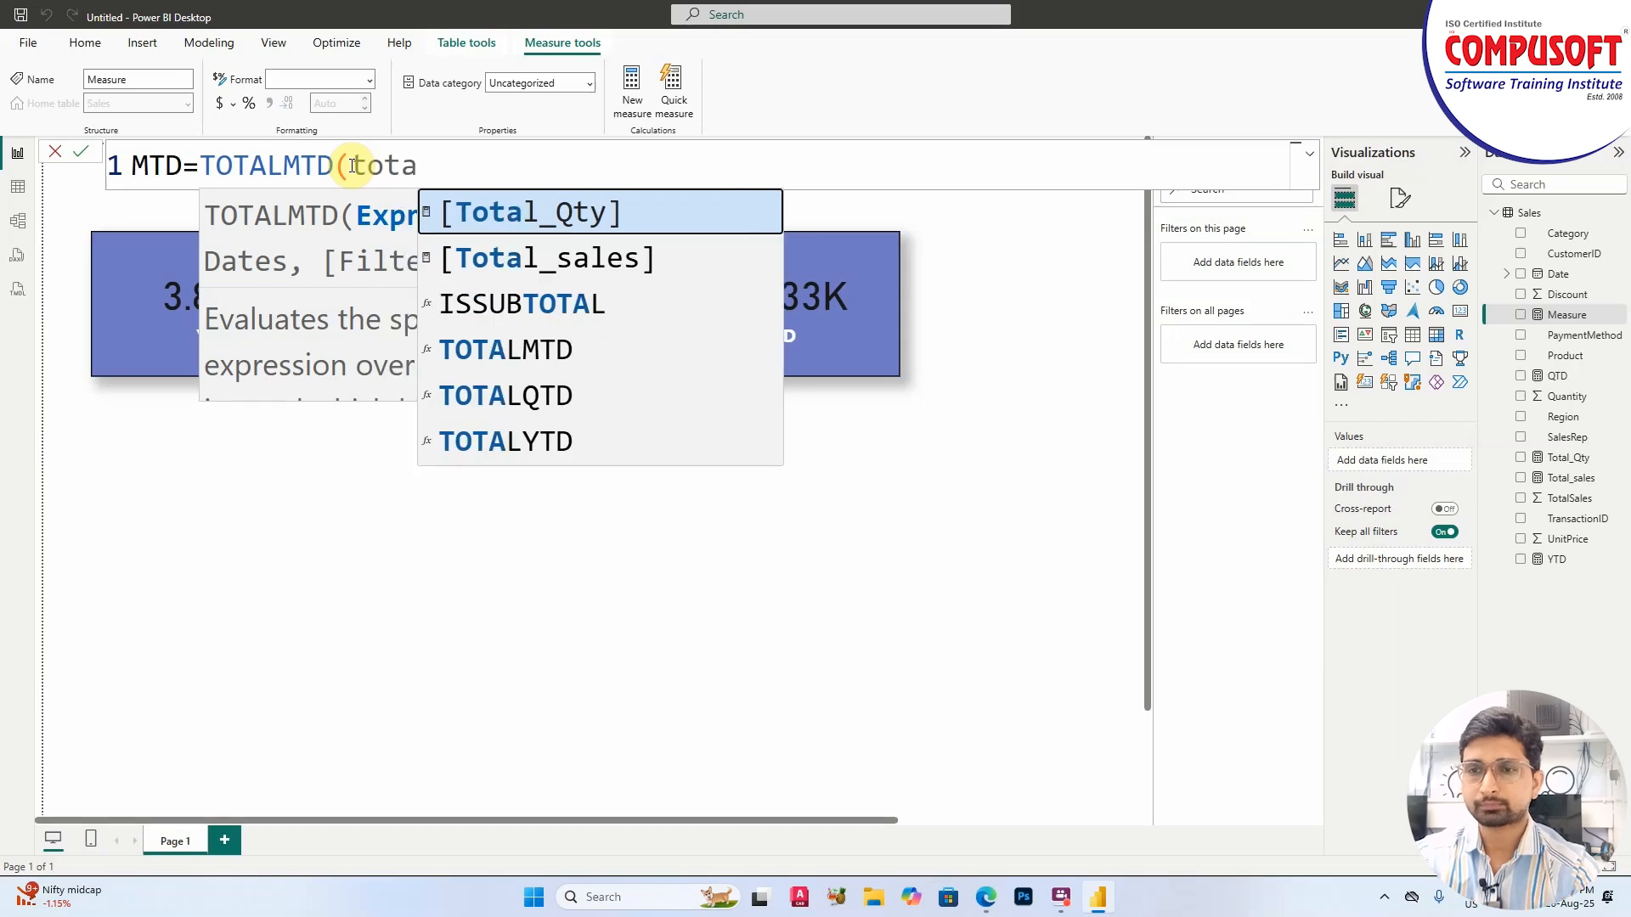
key(Down)
key(Tab)
text(,)
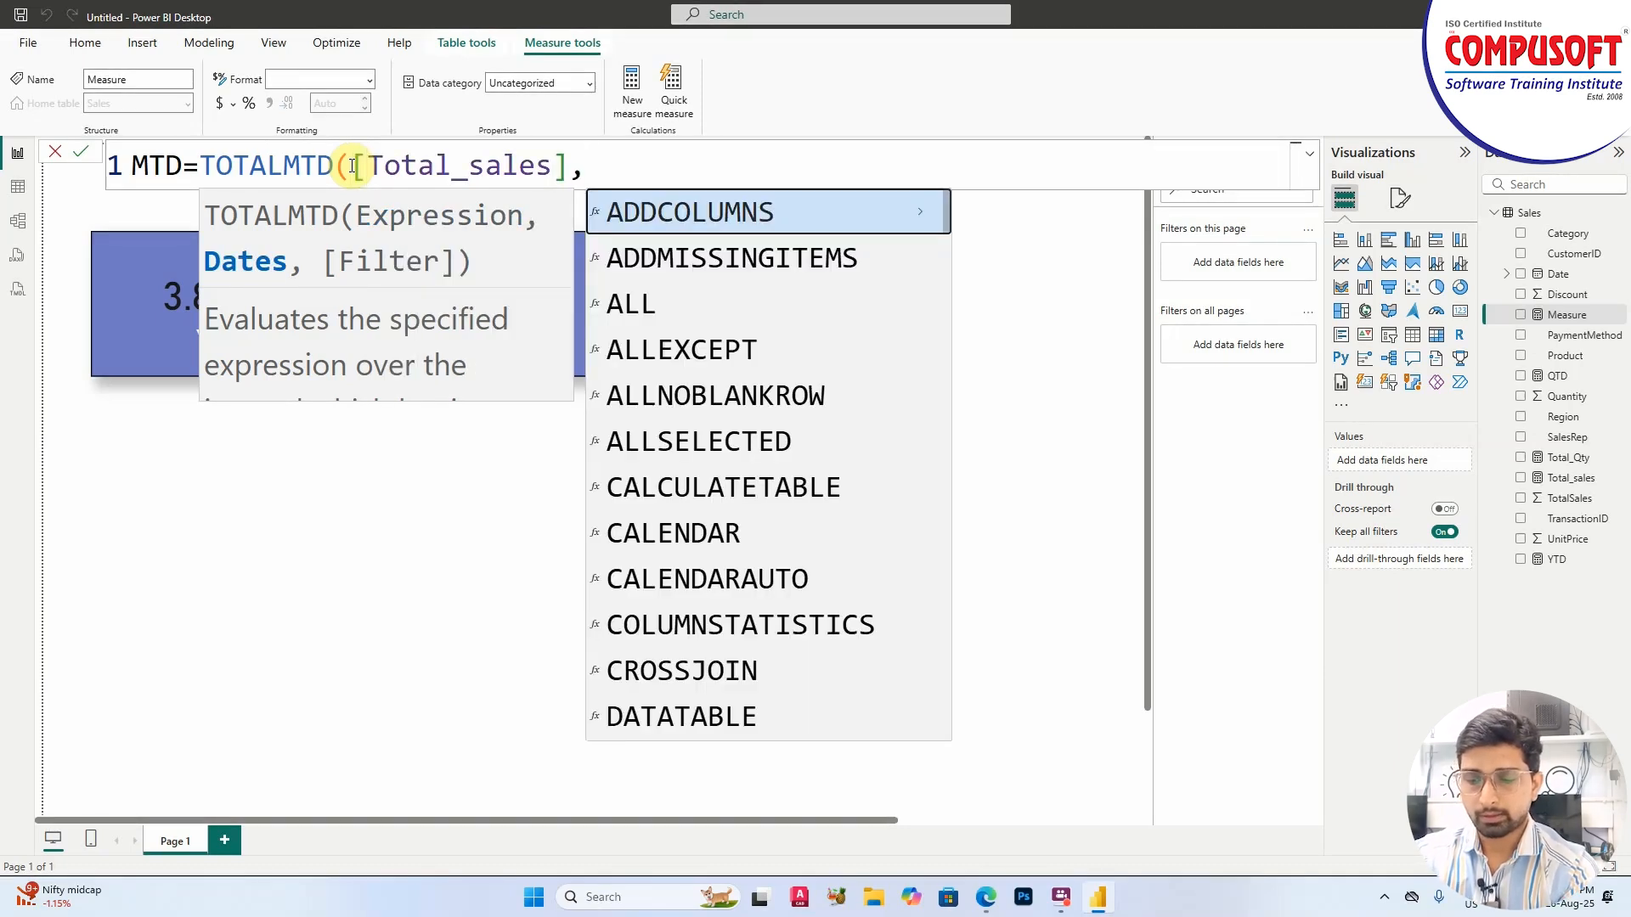
Insert the DATESMTD function as the dates argument of the MTD formula
text(dates)
key(Down)
key(Down)
key(Down)
key(Up)
key(Tab)
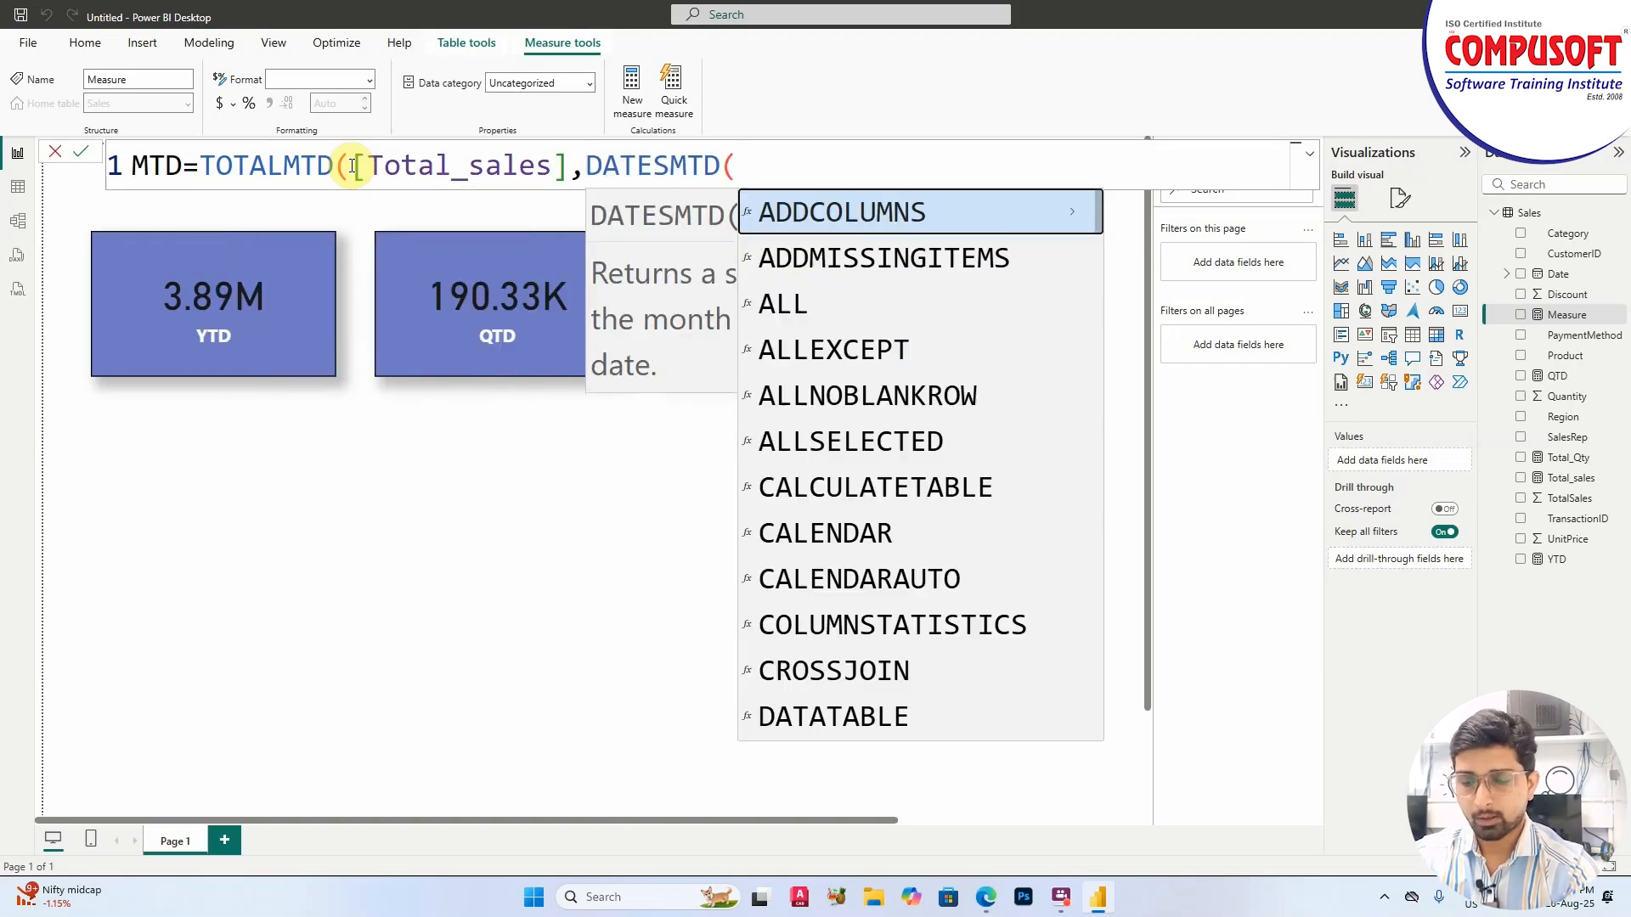
Give DATESMTD the Sales[Date] column, close both parentheses and commit the MTD measure
text(date)
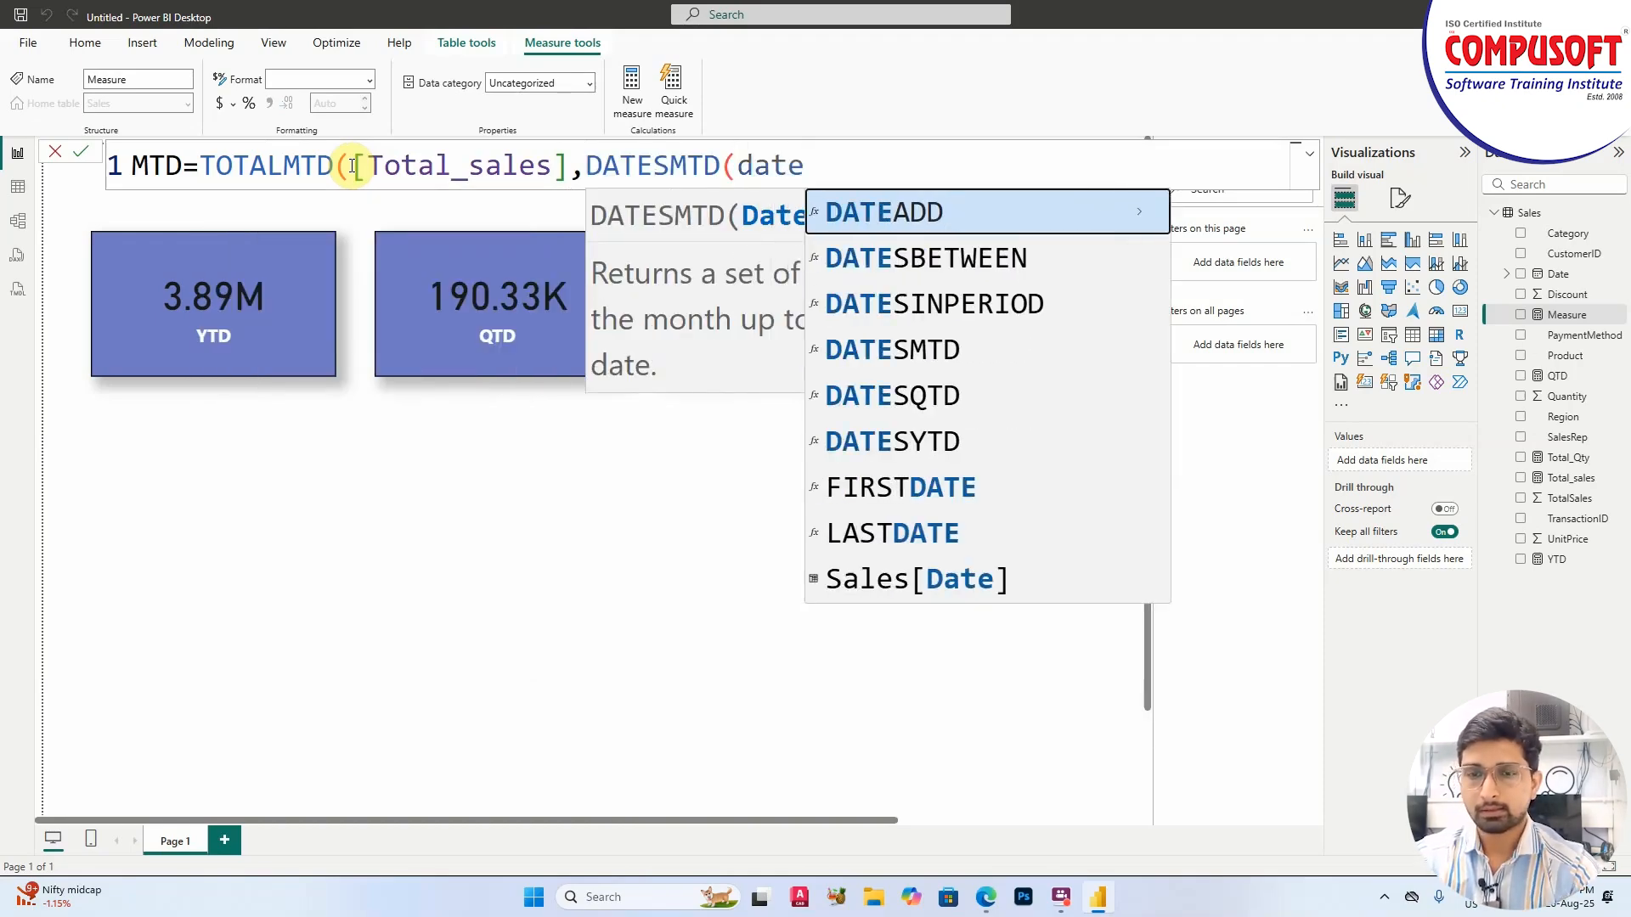
key(Down)
key(Down)
key(Down)
key(Down)
key(Down)
key(Down)
key(Down)
key(Down)
key(Tab)
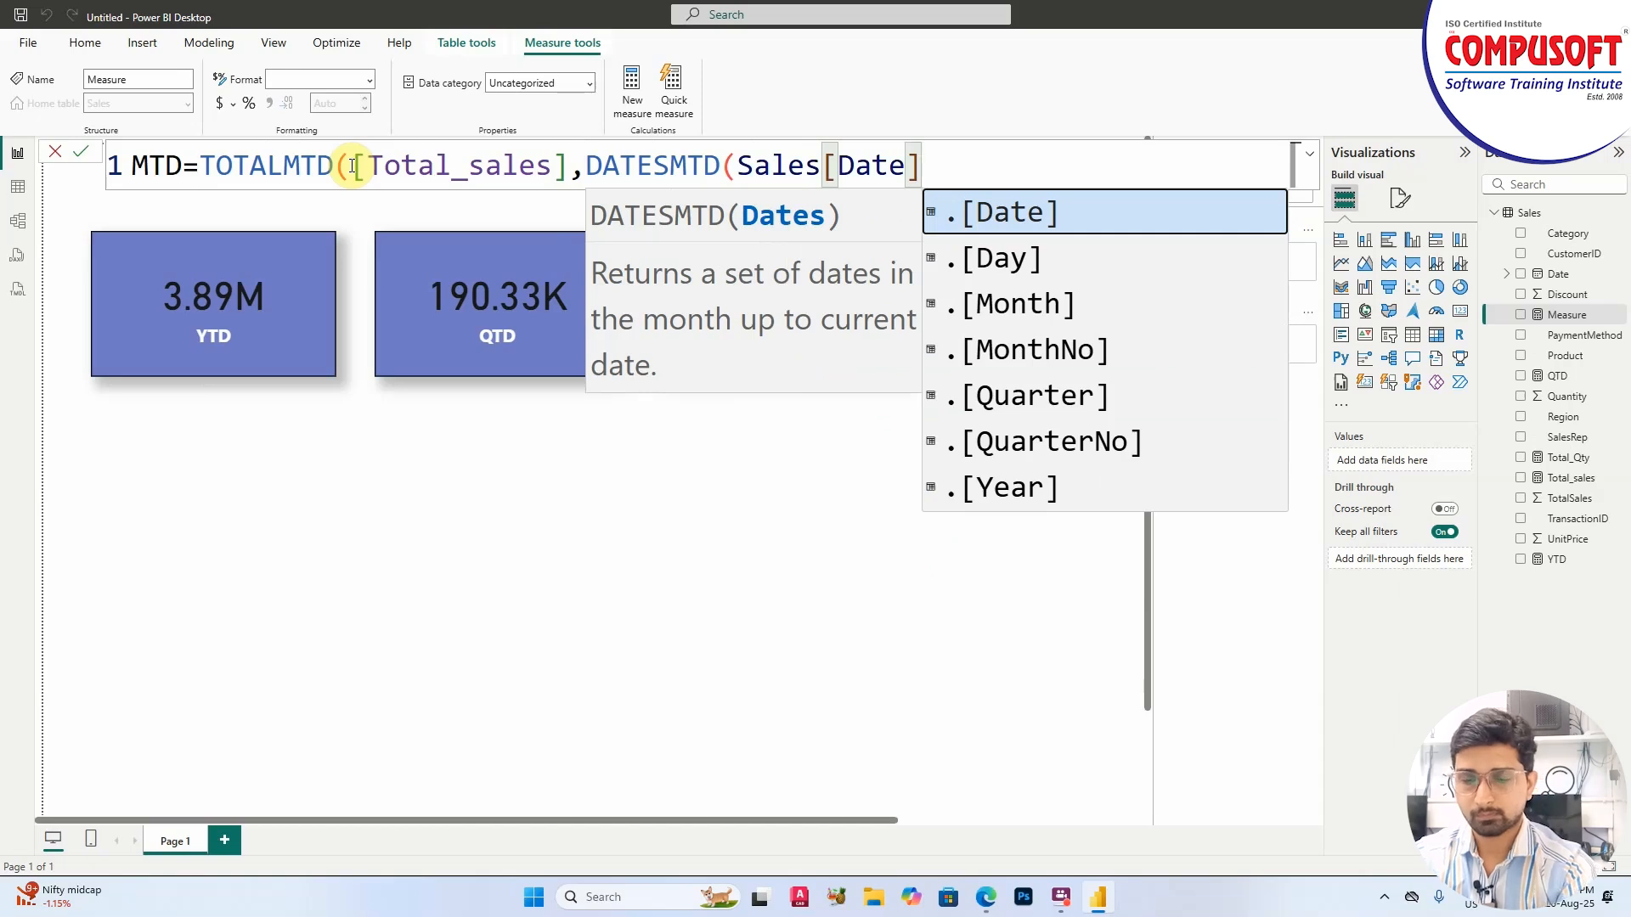
text()))
key(Return)
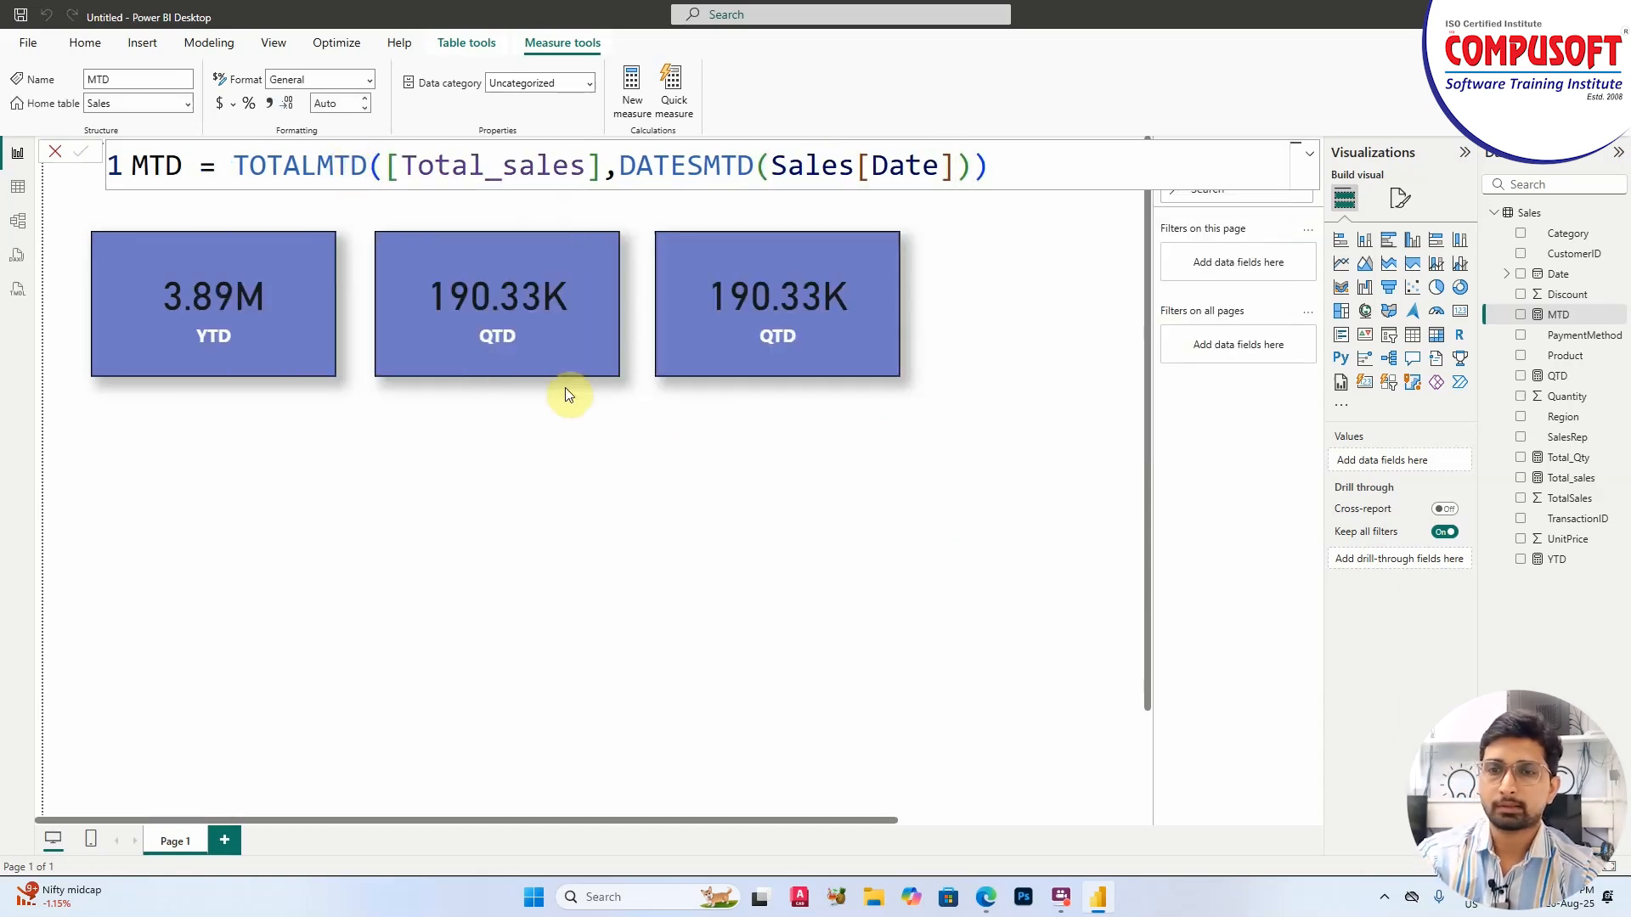
Replace the QTD measure with the MTD measure in the third card
click(795, 338)
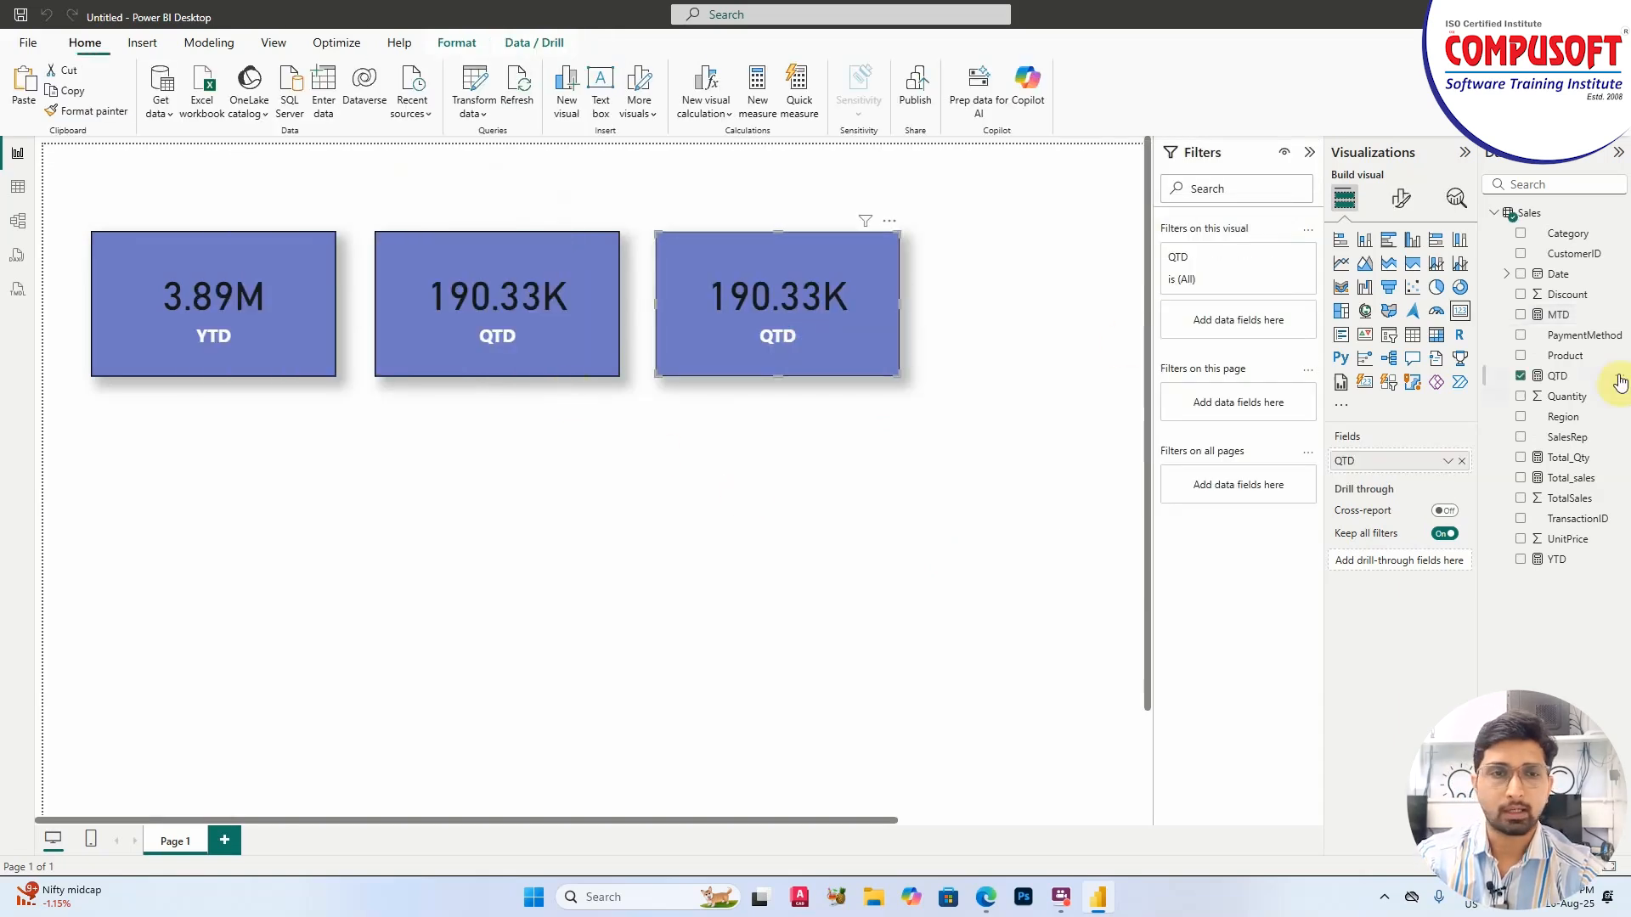
click(1520, 375)
click(1521, 314)
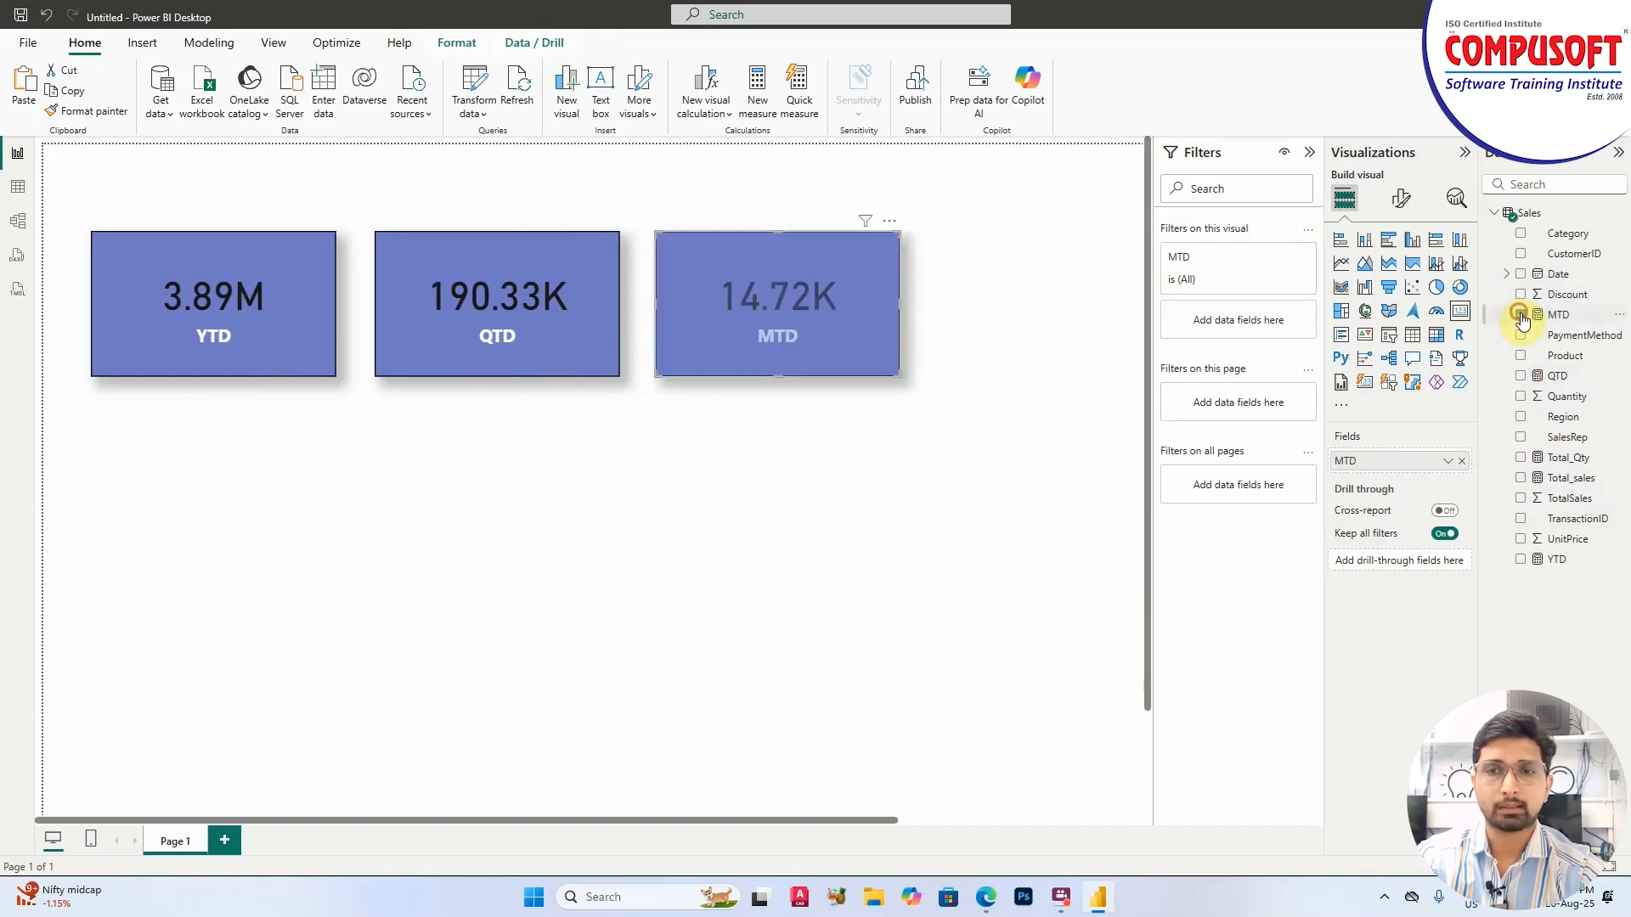
click(726, 541)
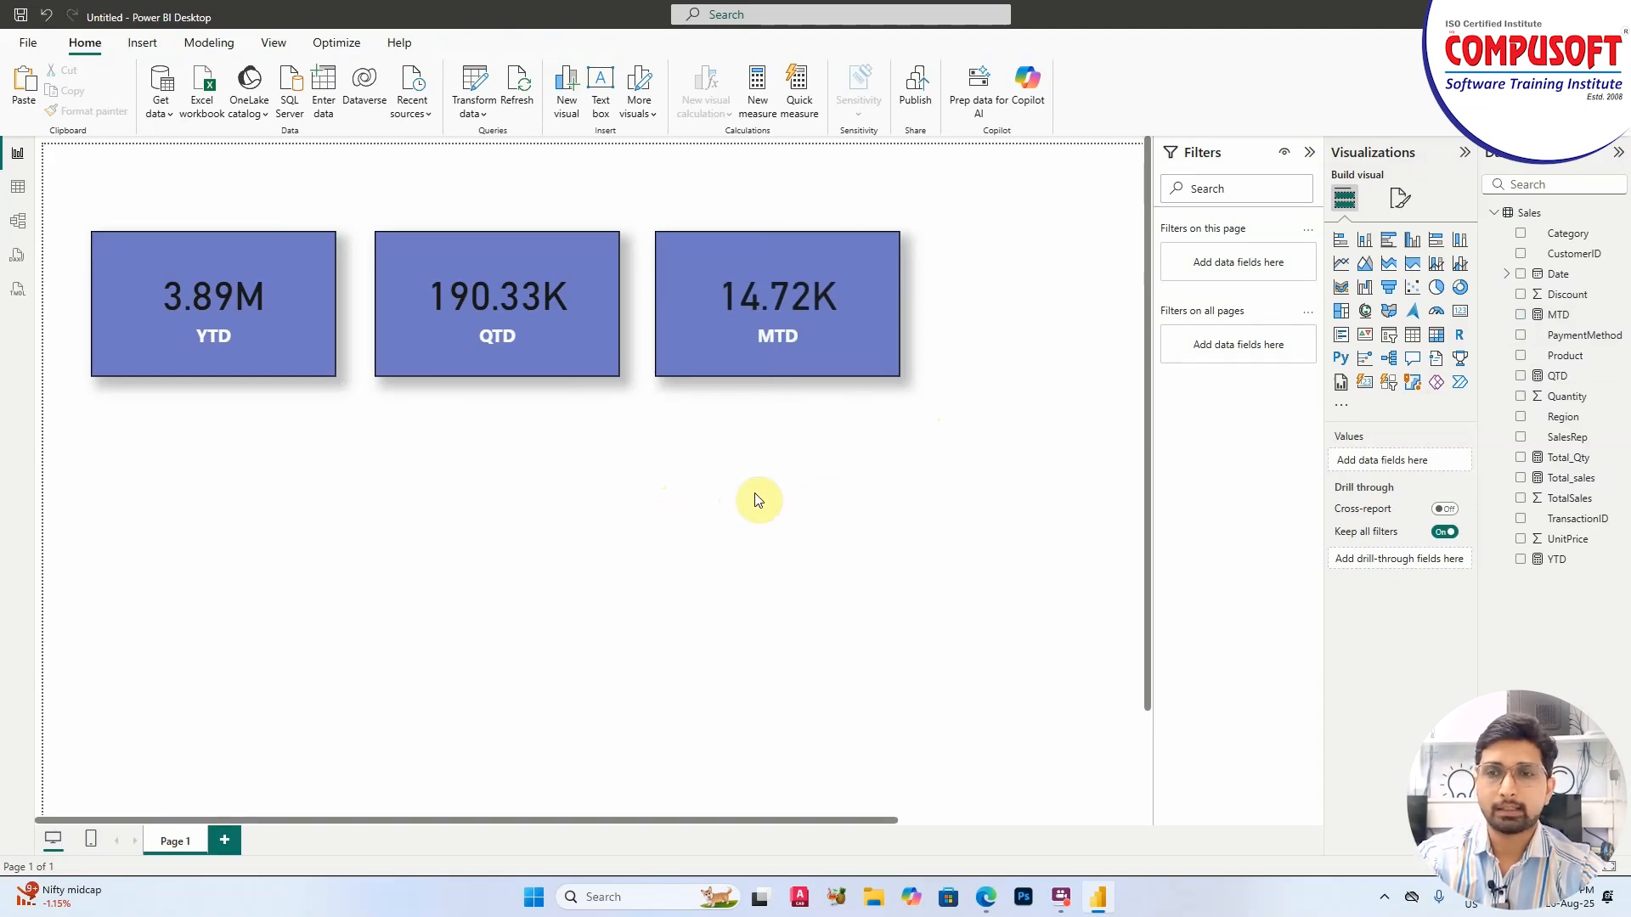
Add a button slicer for Year from the Date hierarchy below the YTD card, making it shorter and slightly wider
click(1392, 384)
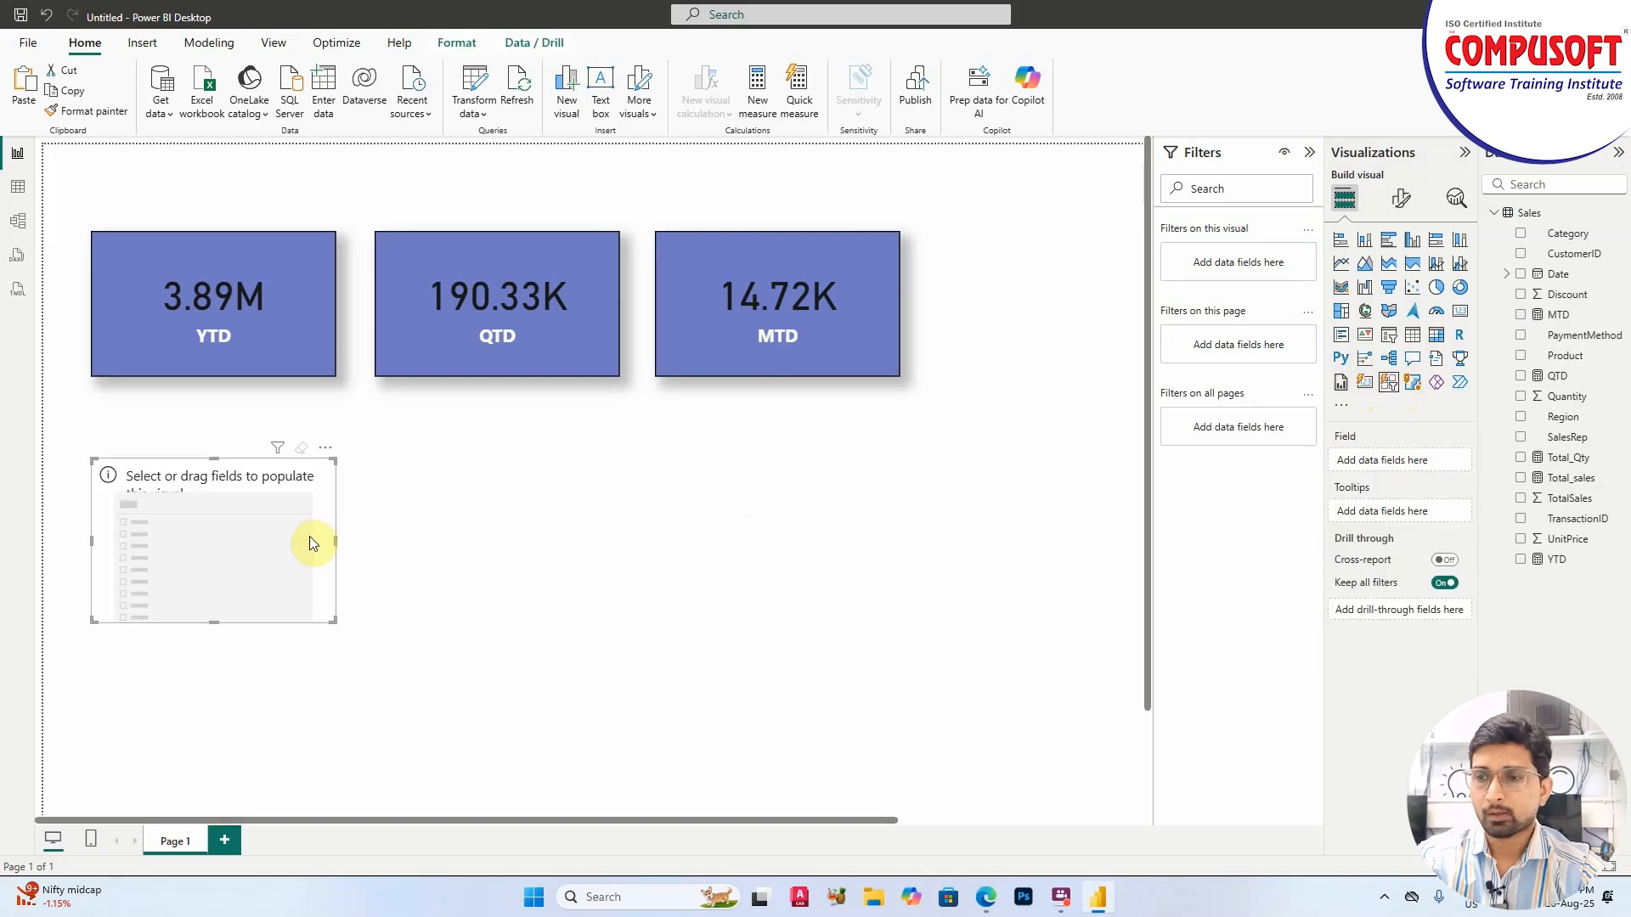
click(1508, 273)
click(1520, 295)
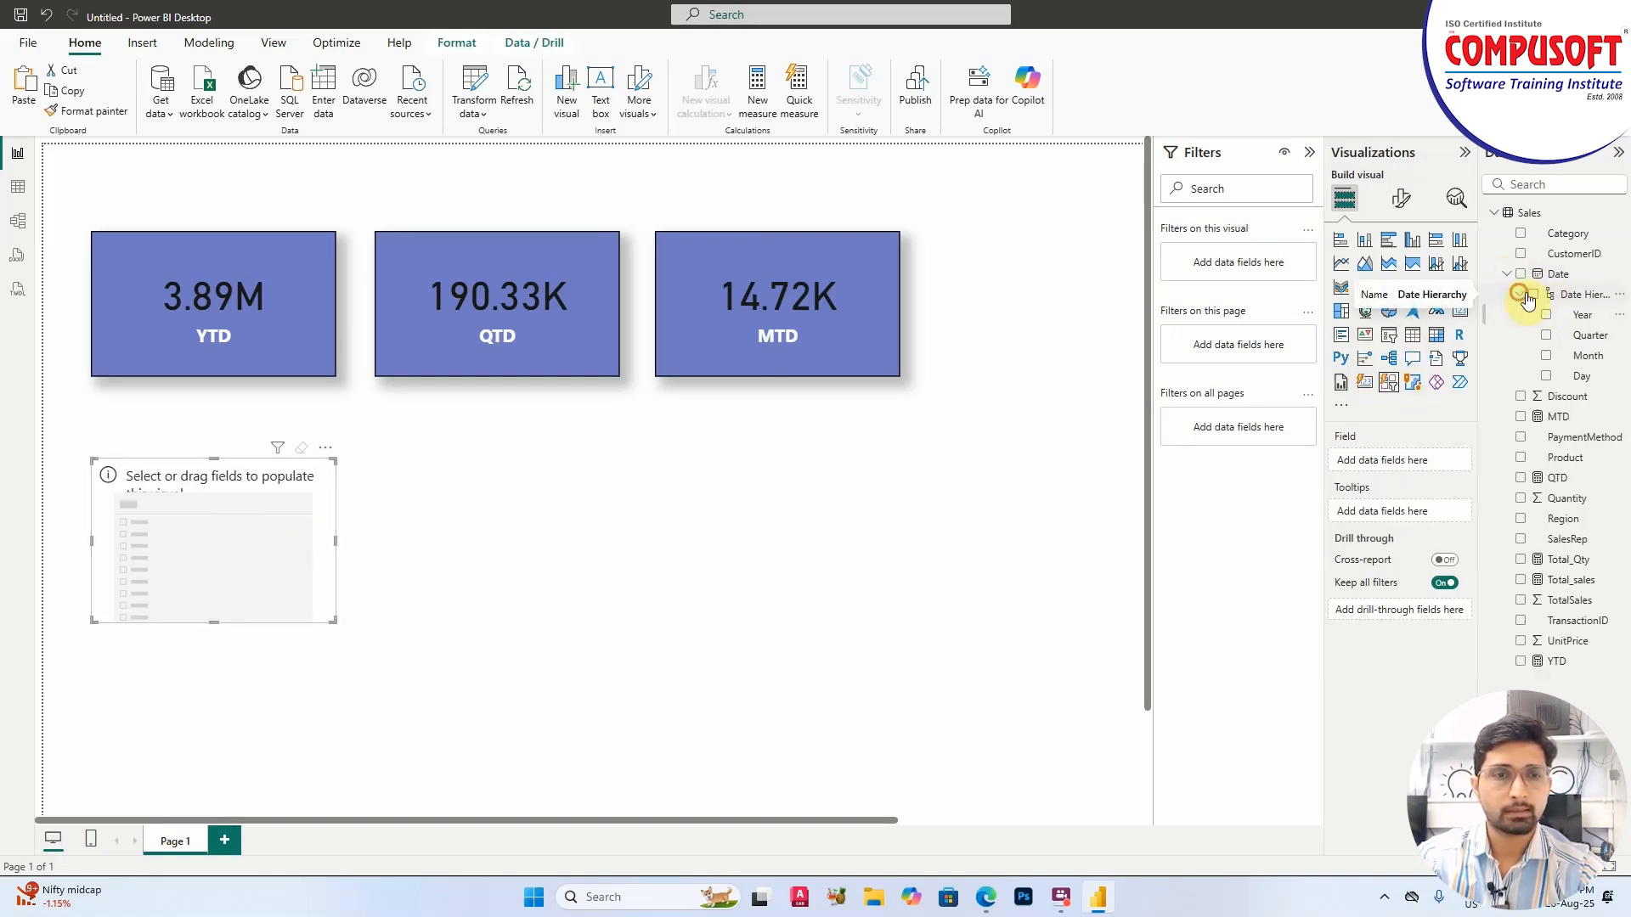
click(1546, 316)
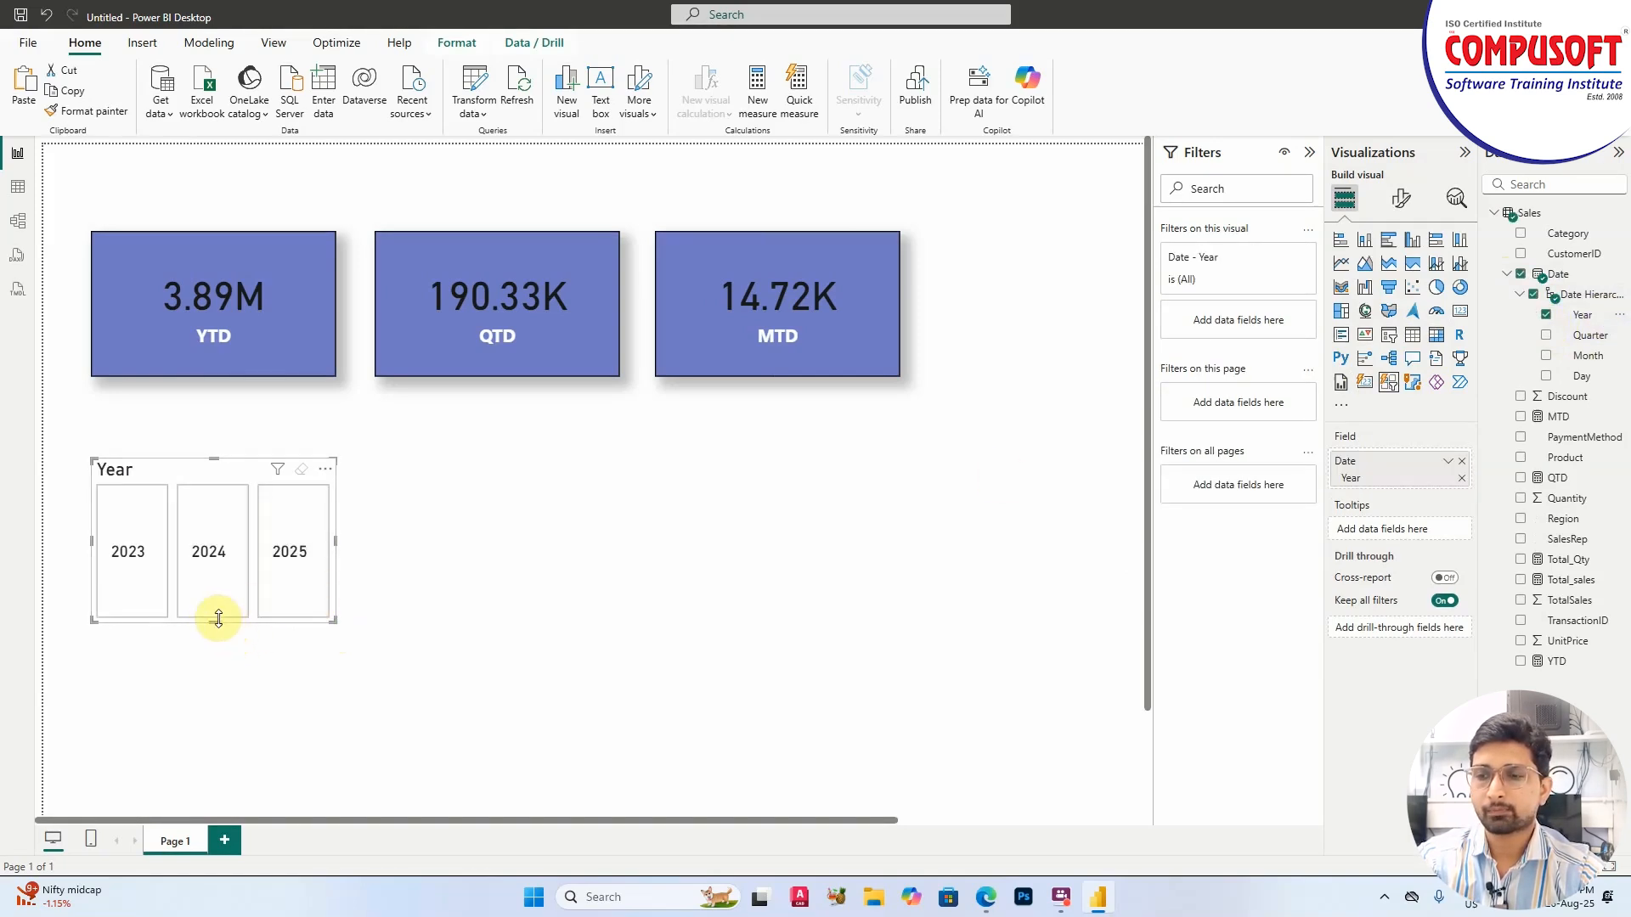
drag(214, 621, 219, 559)
drag(337, 517, 375, 513)
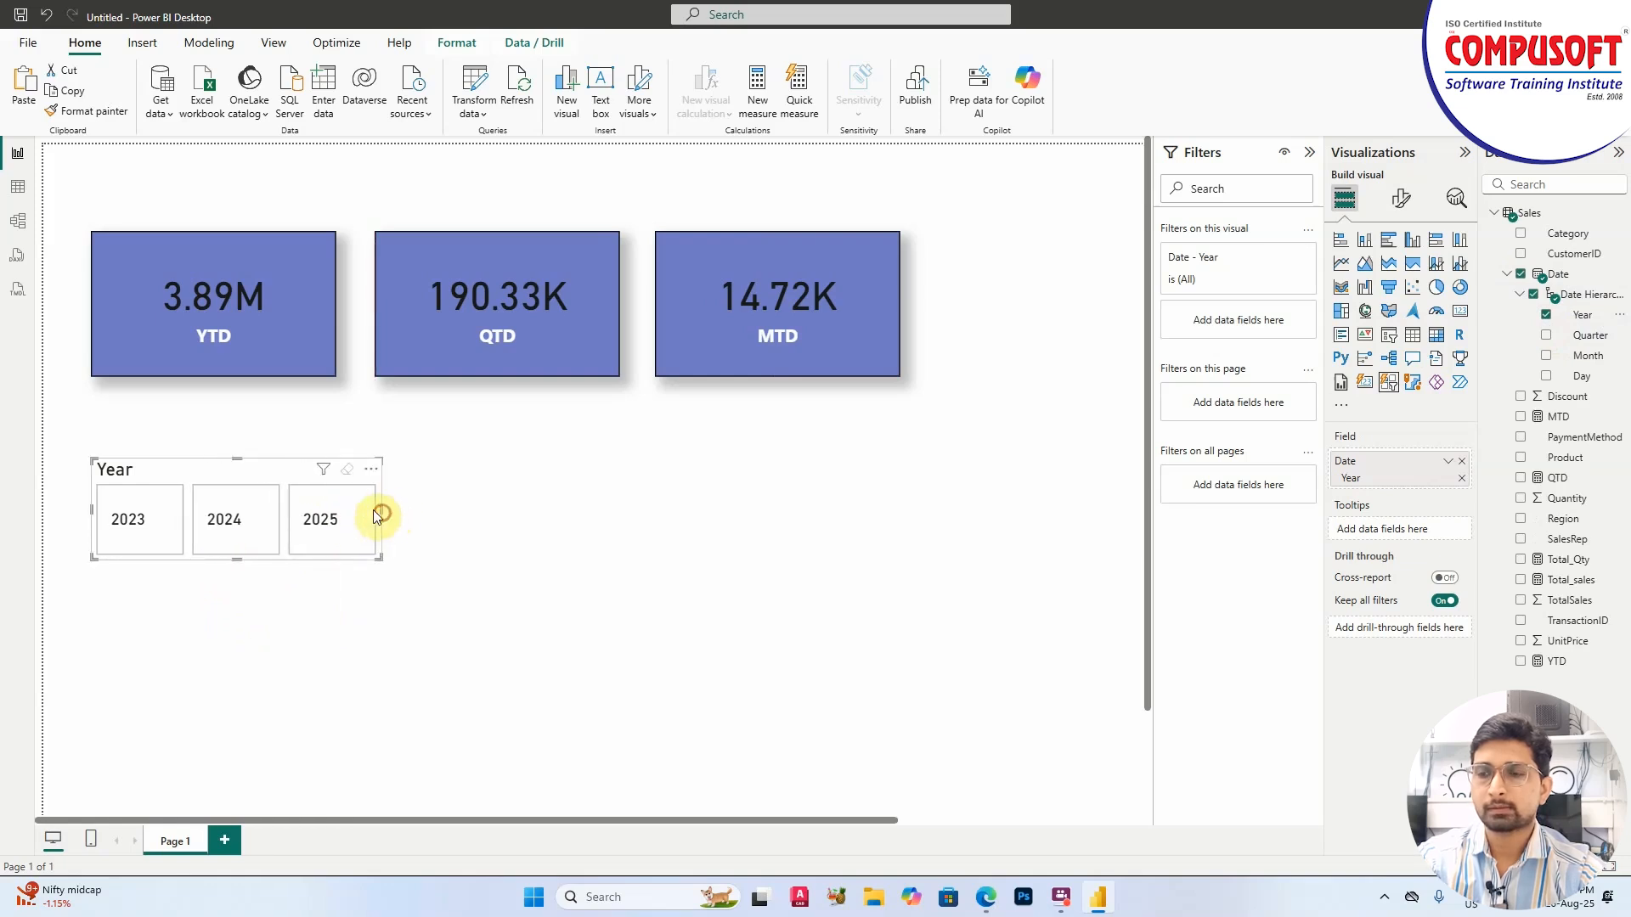
click(643, 540)
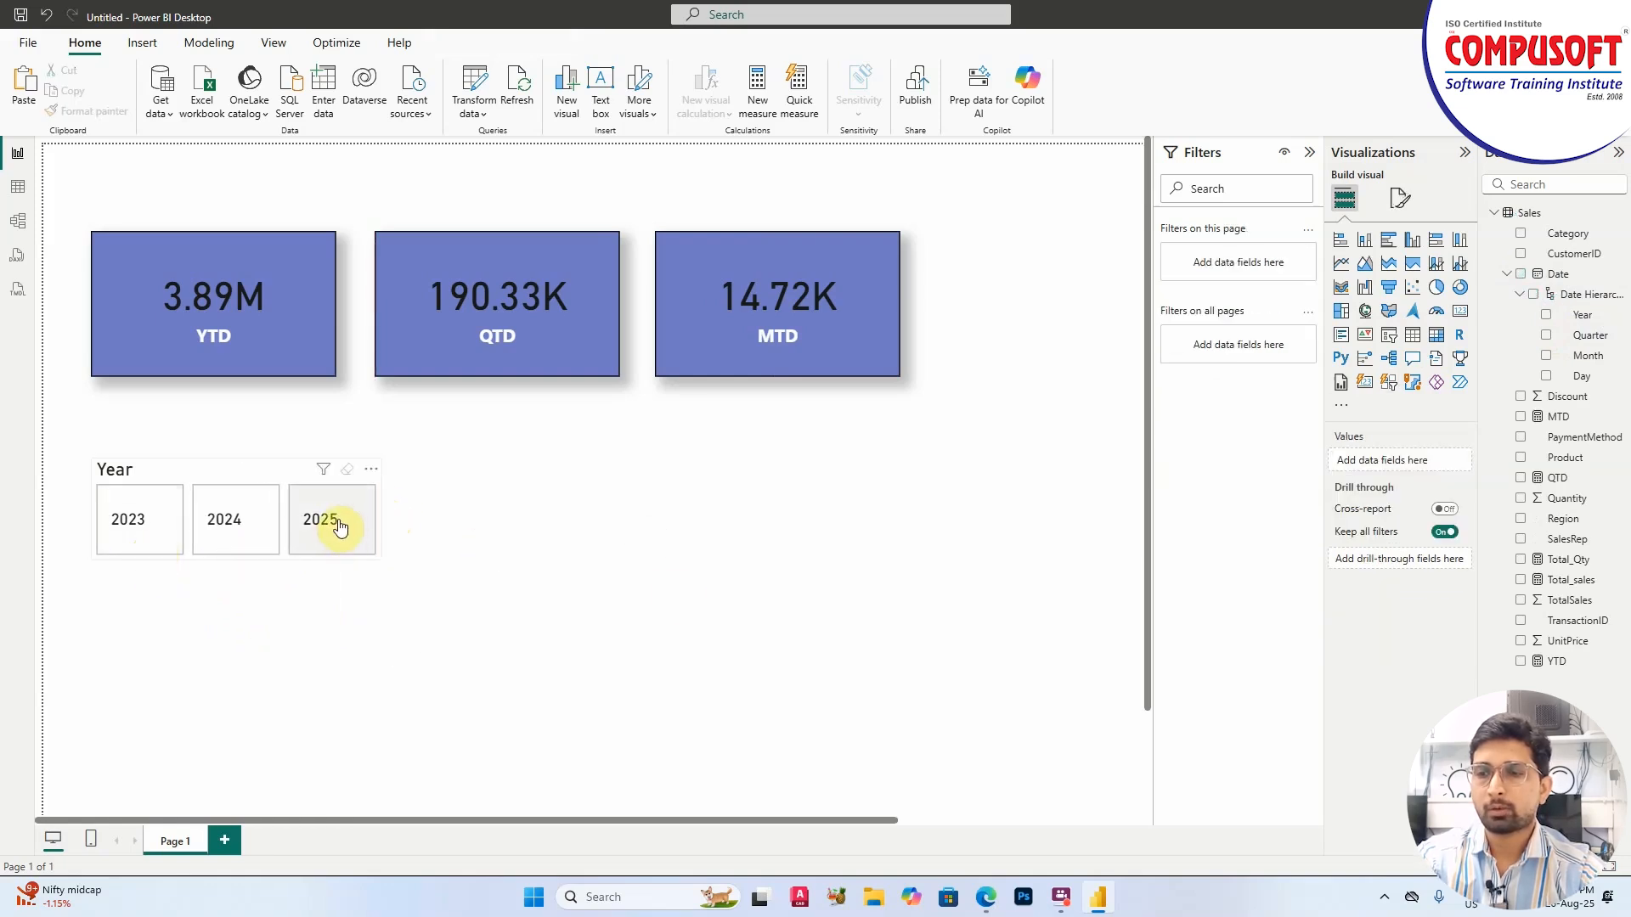
Compare the YTD, QTD and MTD cards for 2025, 2024 and 2023 using the Year slicer, and clear the selection
click(339, 528)
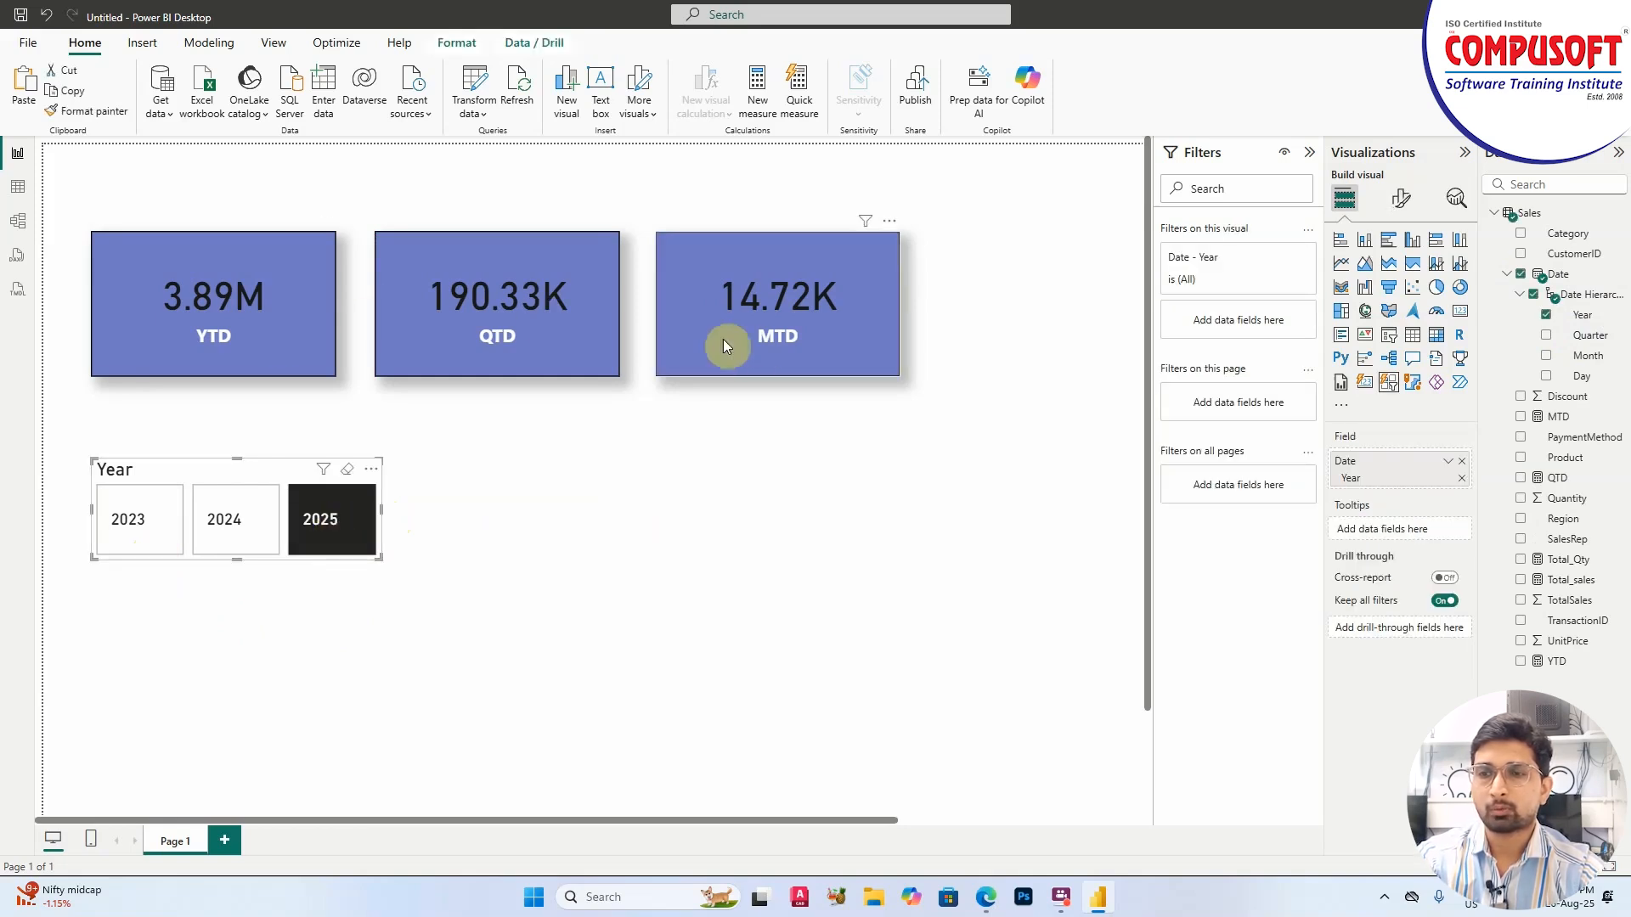
click(229, 523)
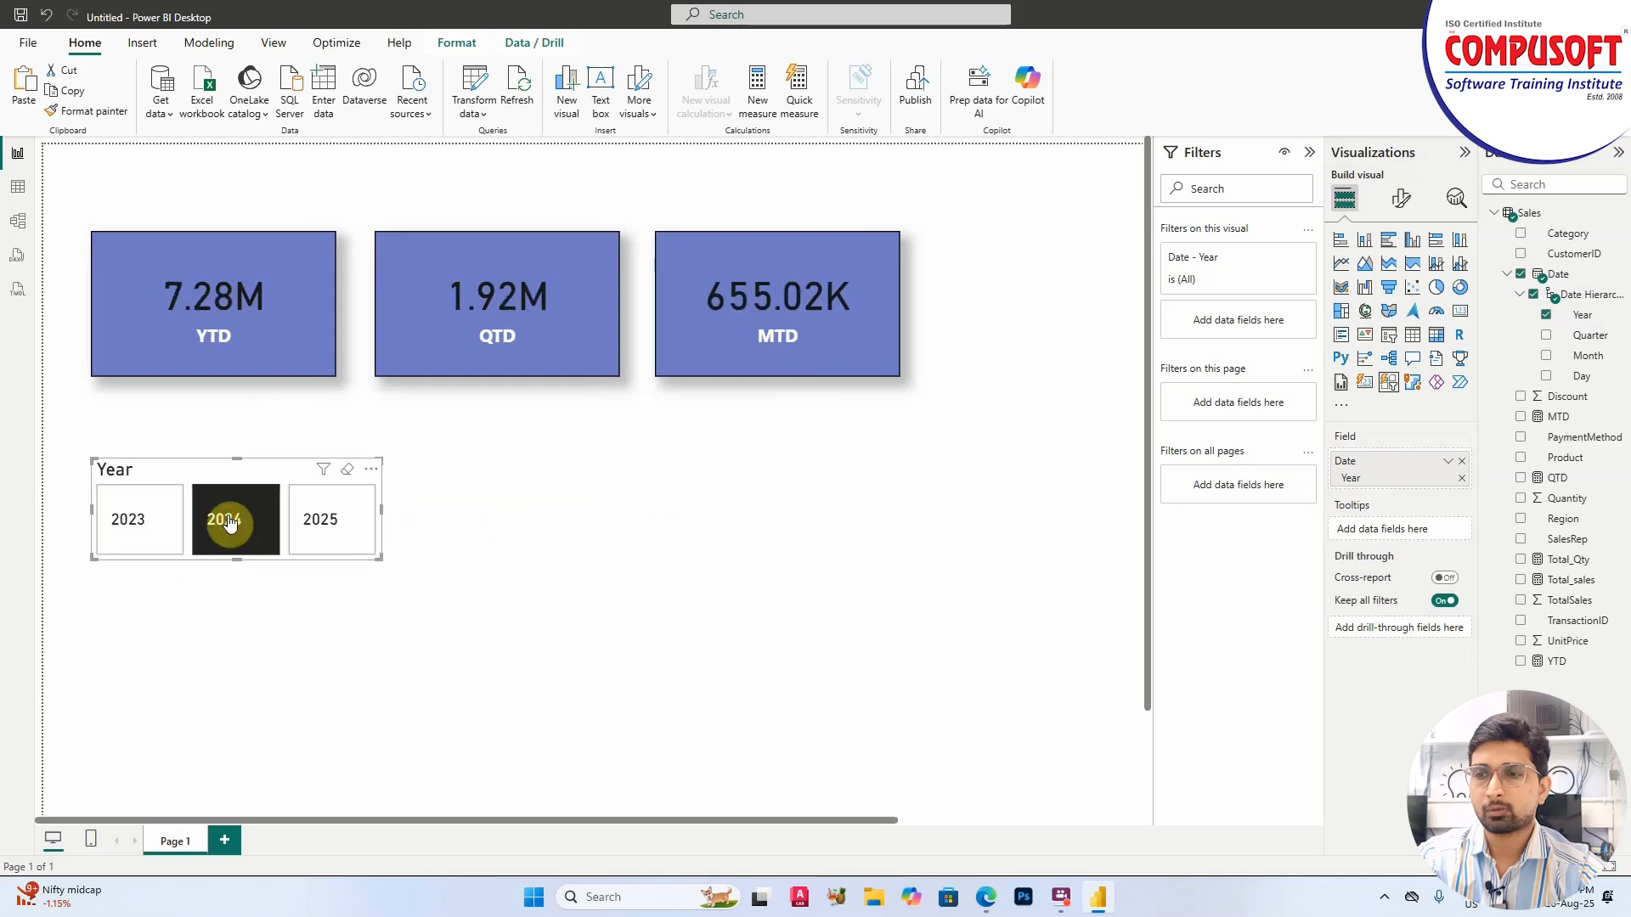
click(143, 520)
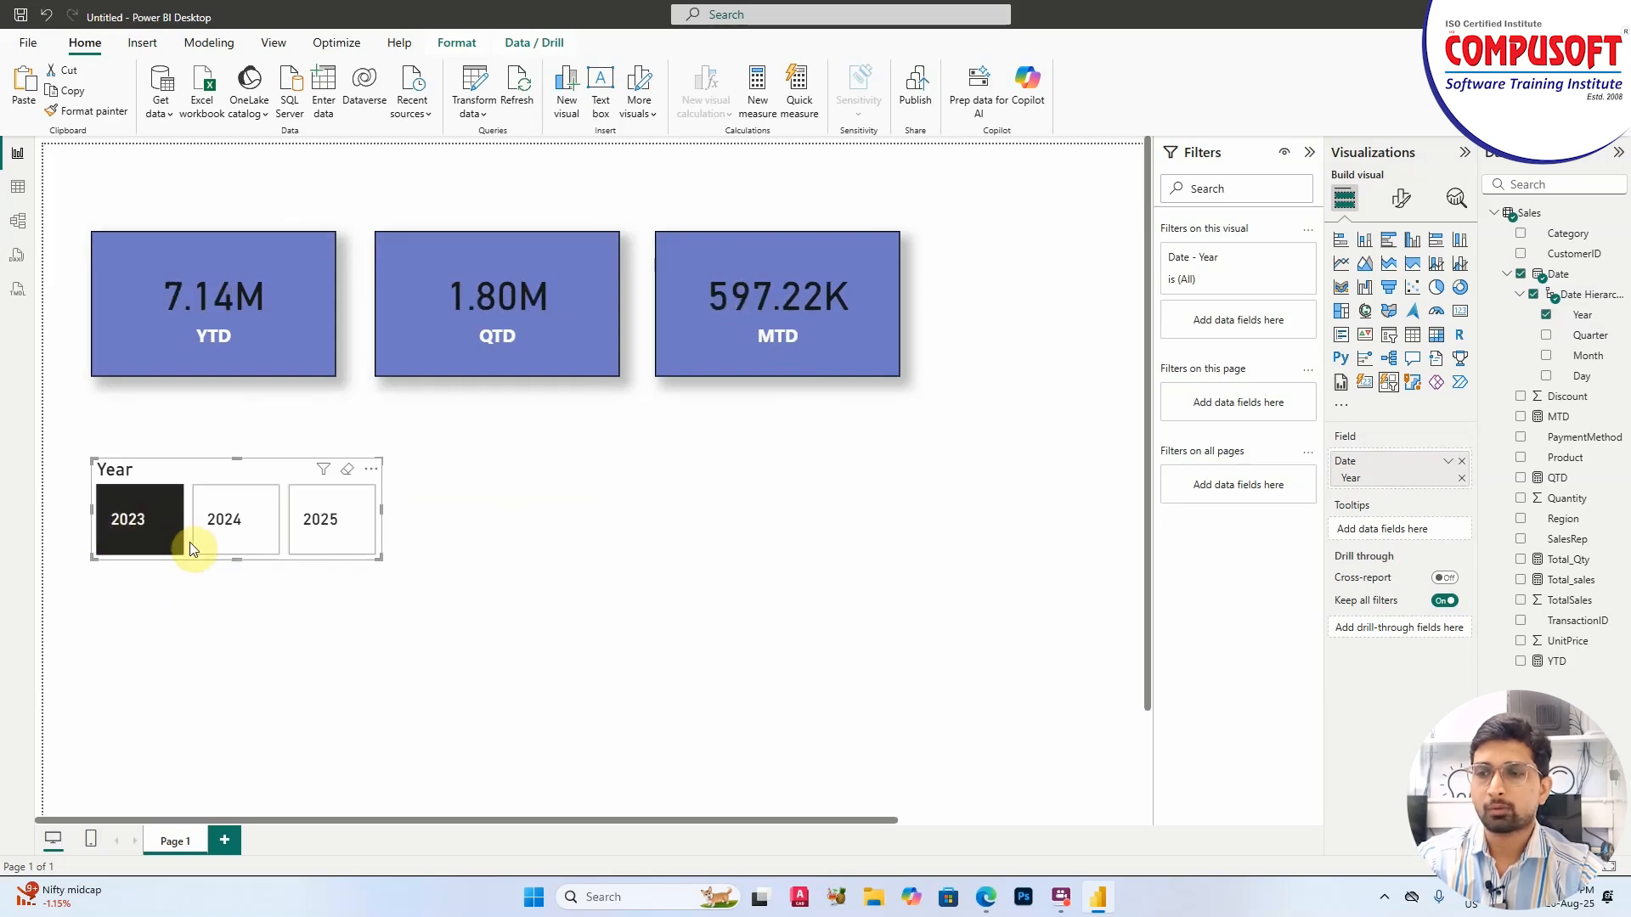
click(344, 522)
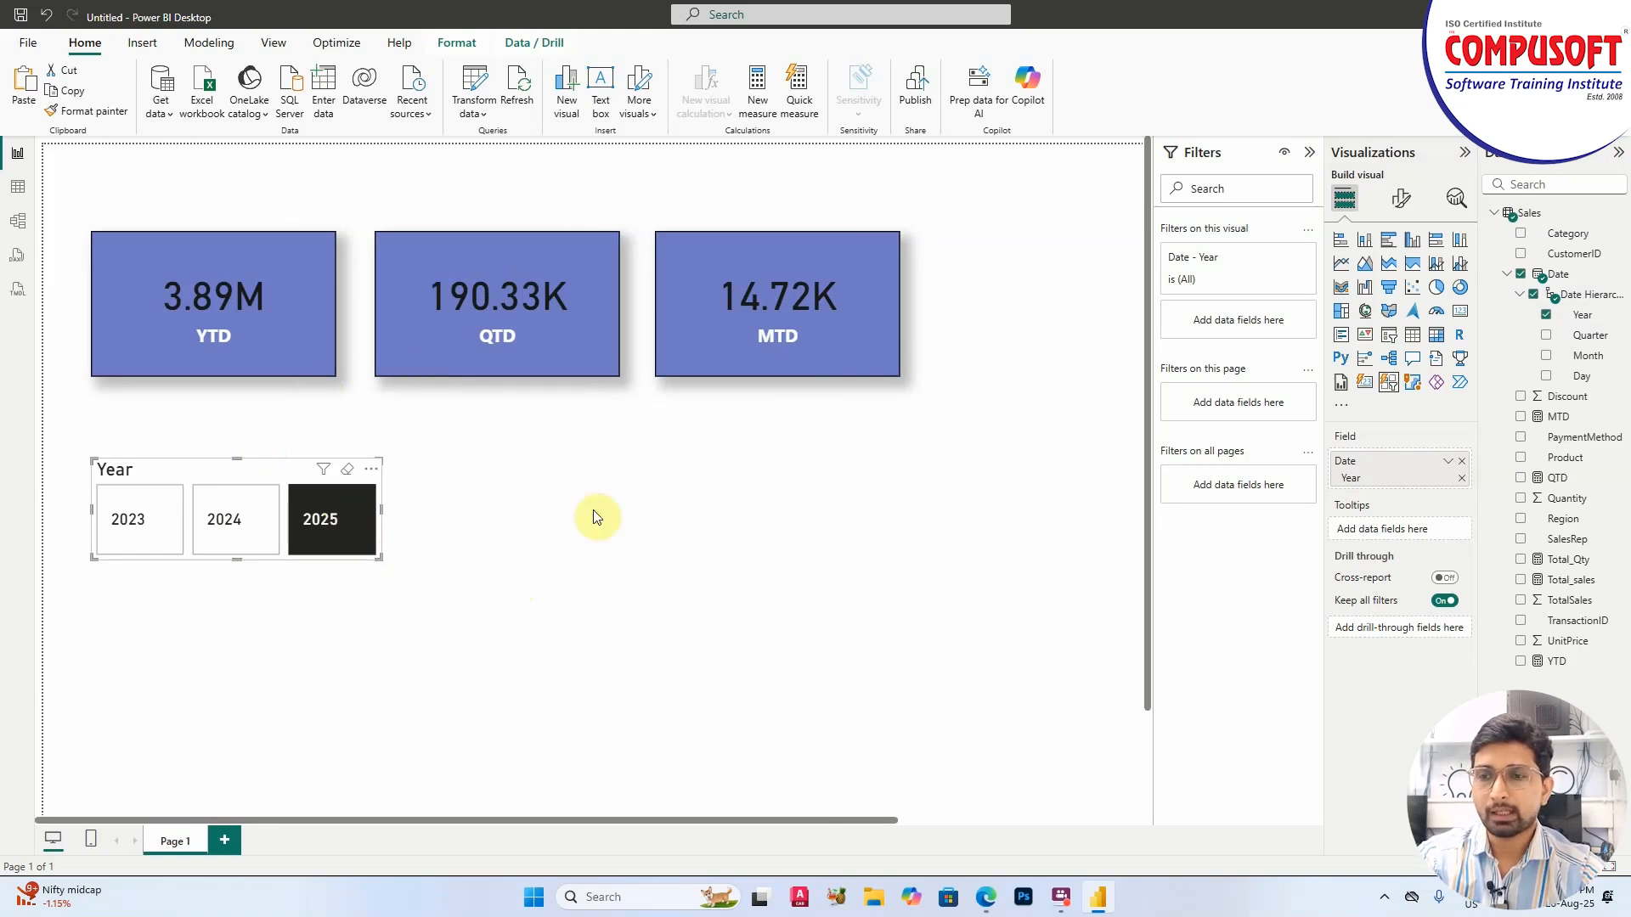
click(327, 527)
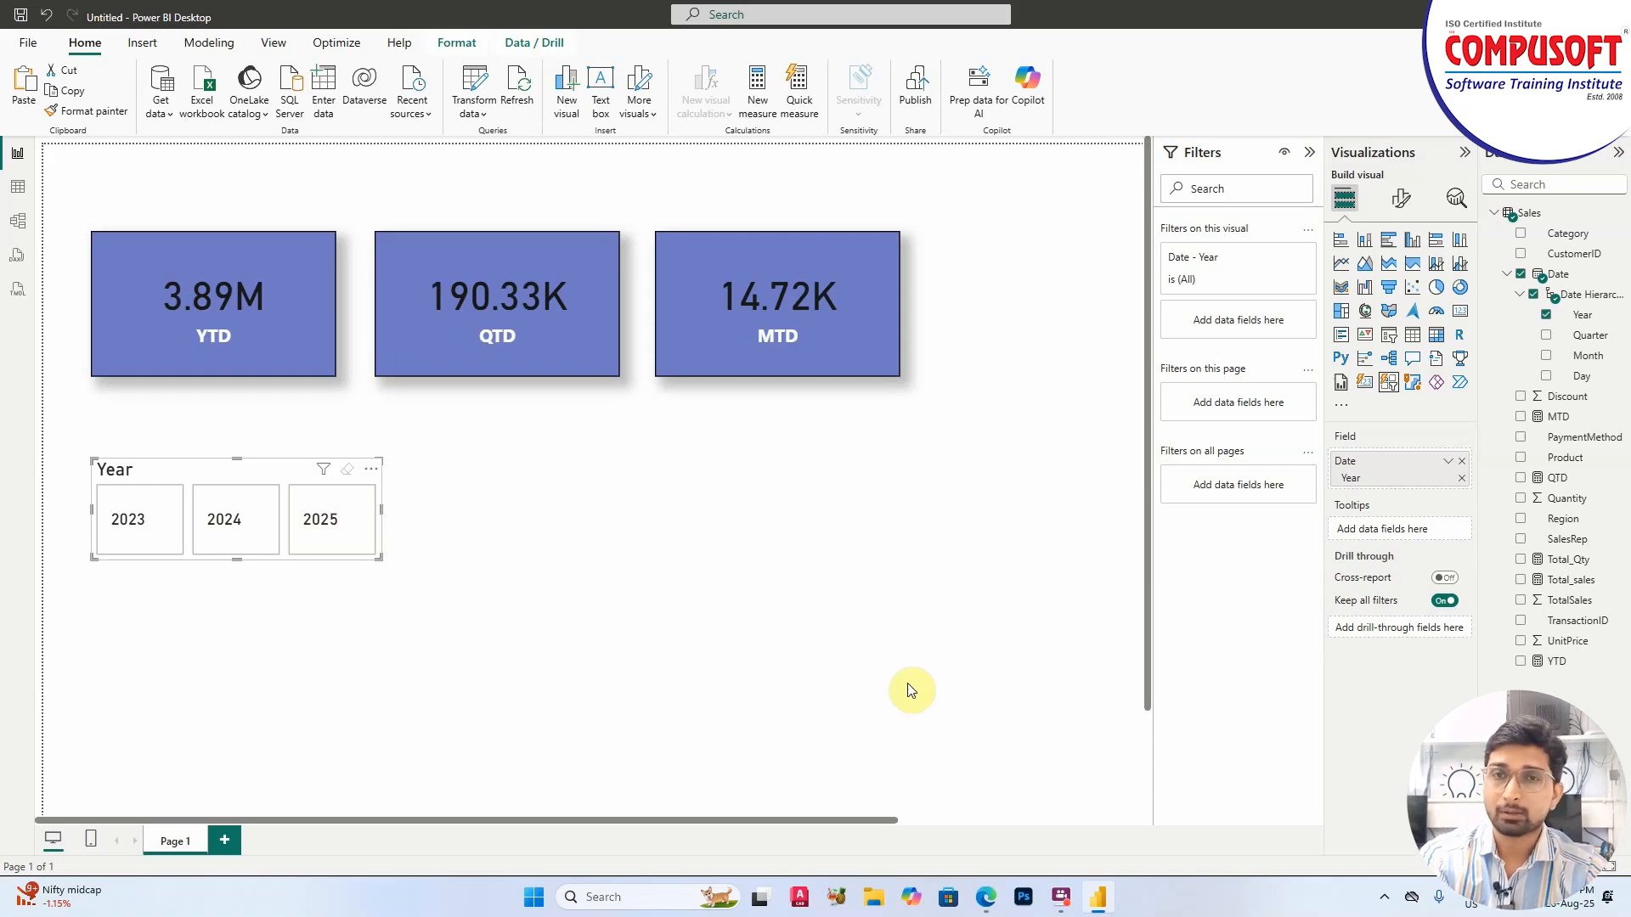
click(232, 520)
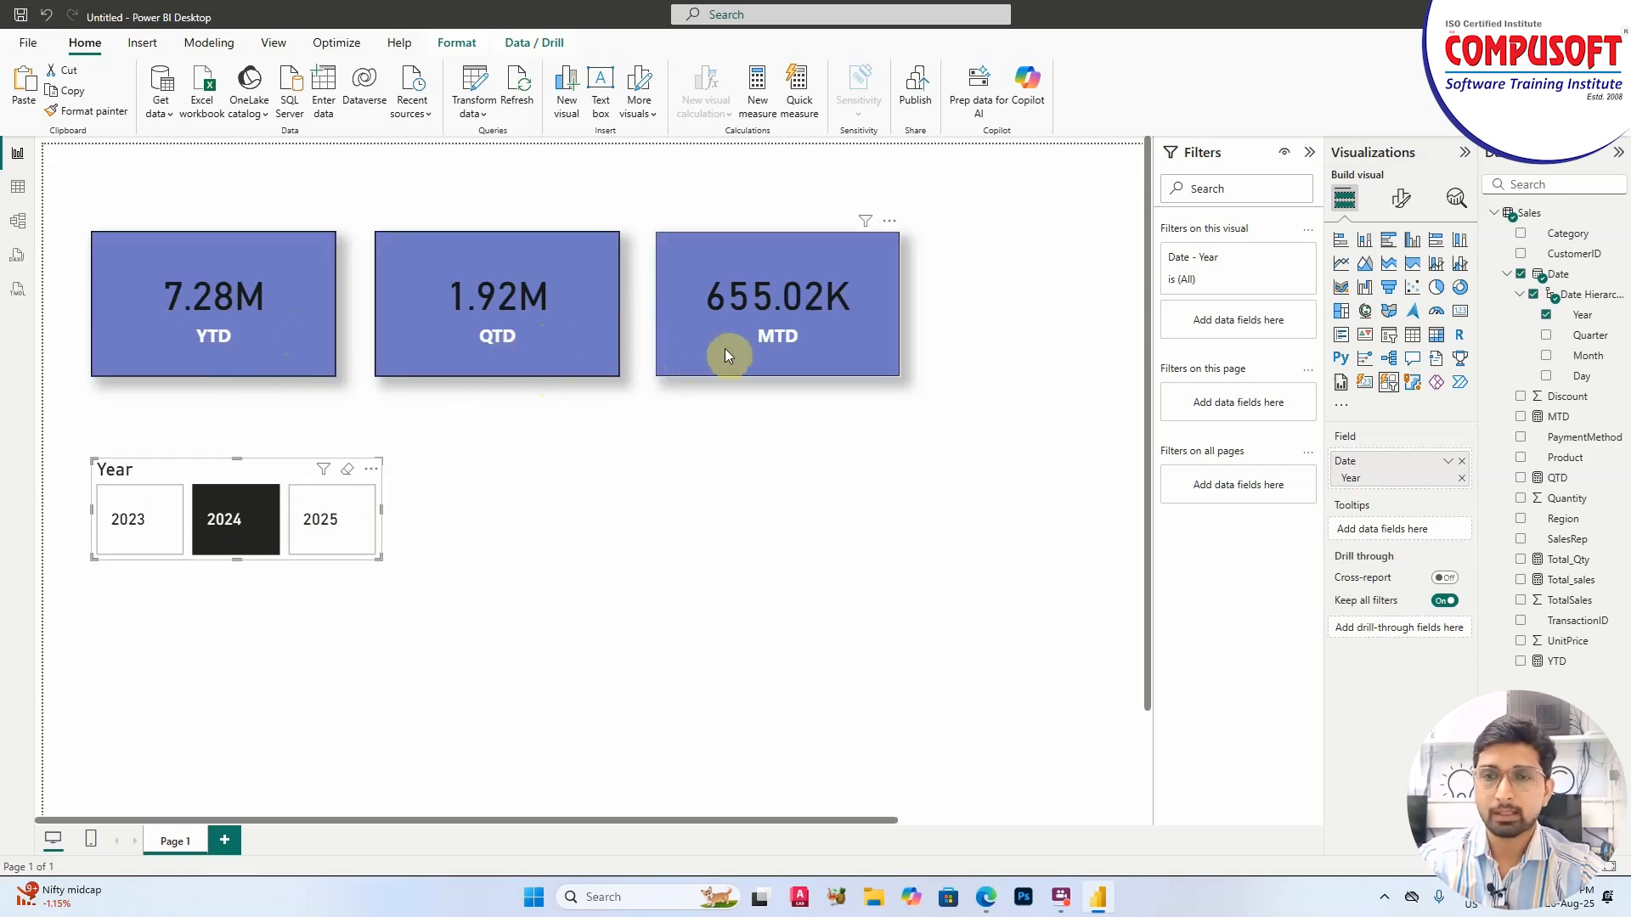
click(128, 520)
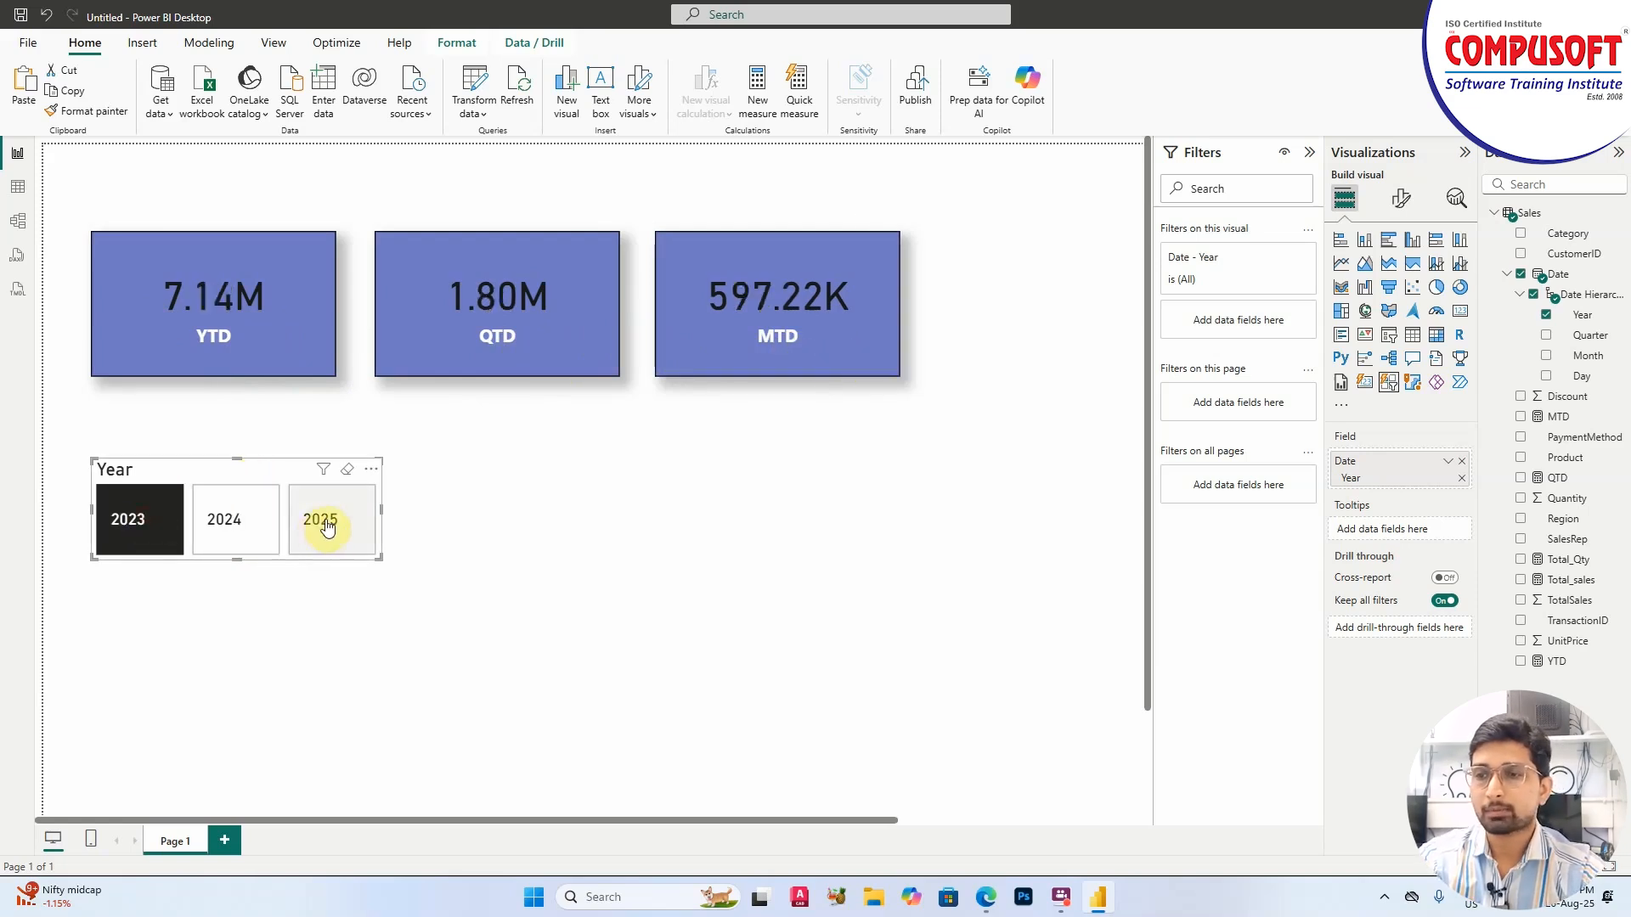
click(283, 522)
click(348, 522)
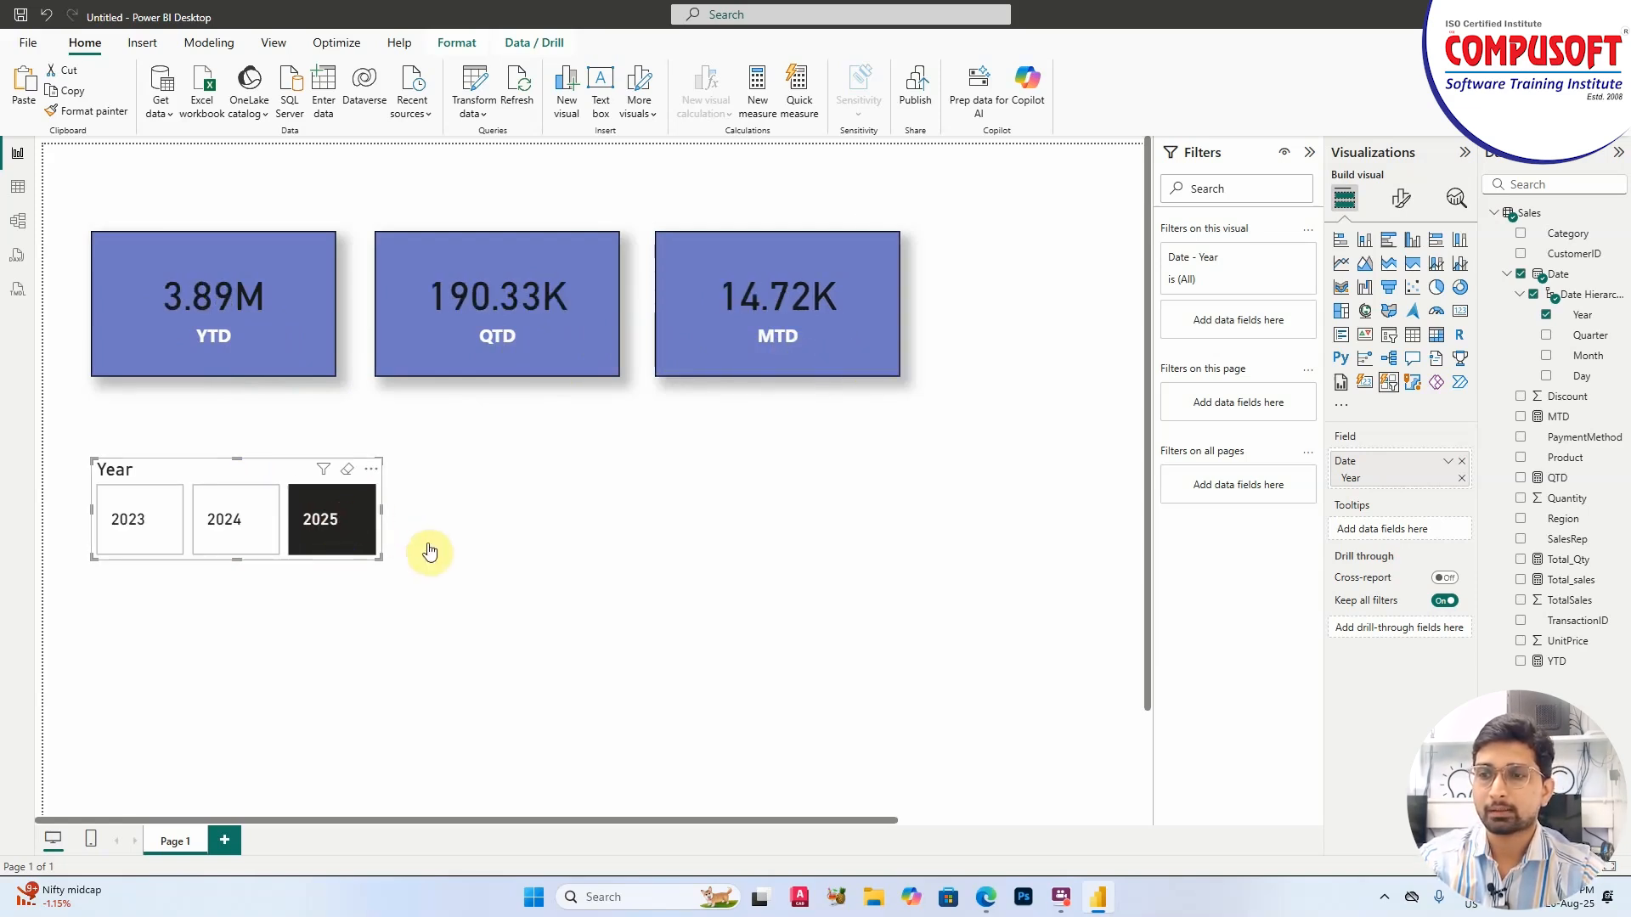
click(331, 520)
click(553, 530)
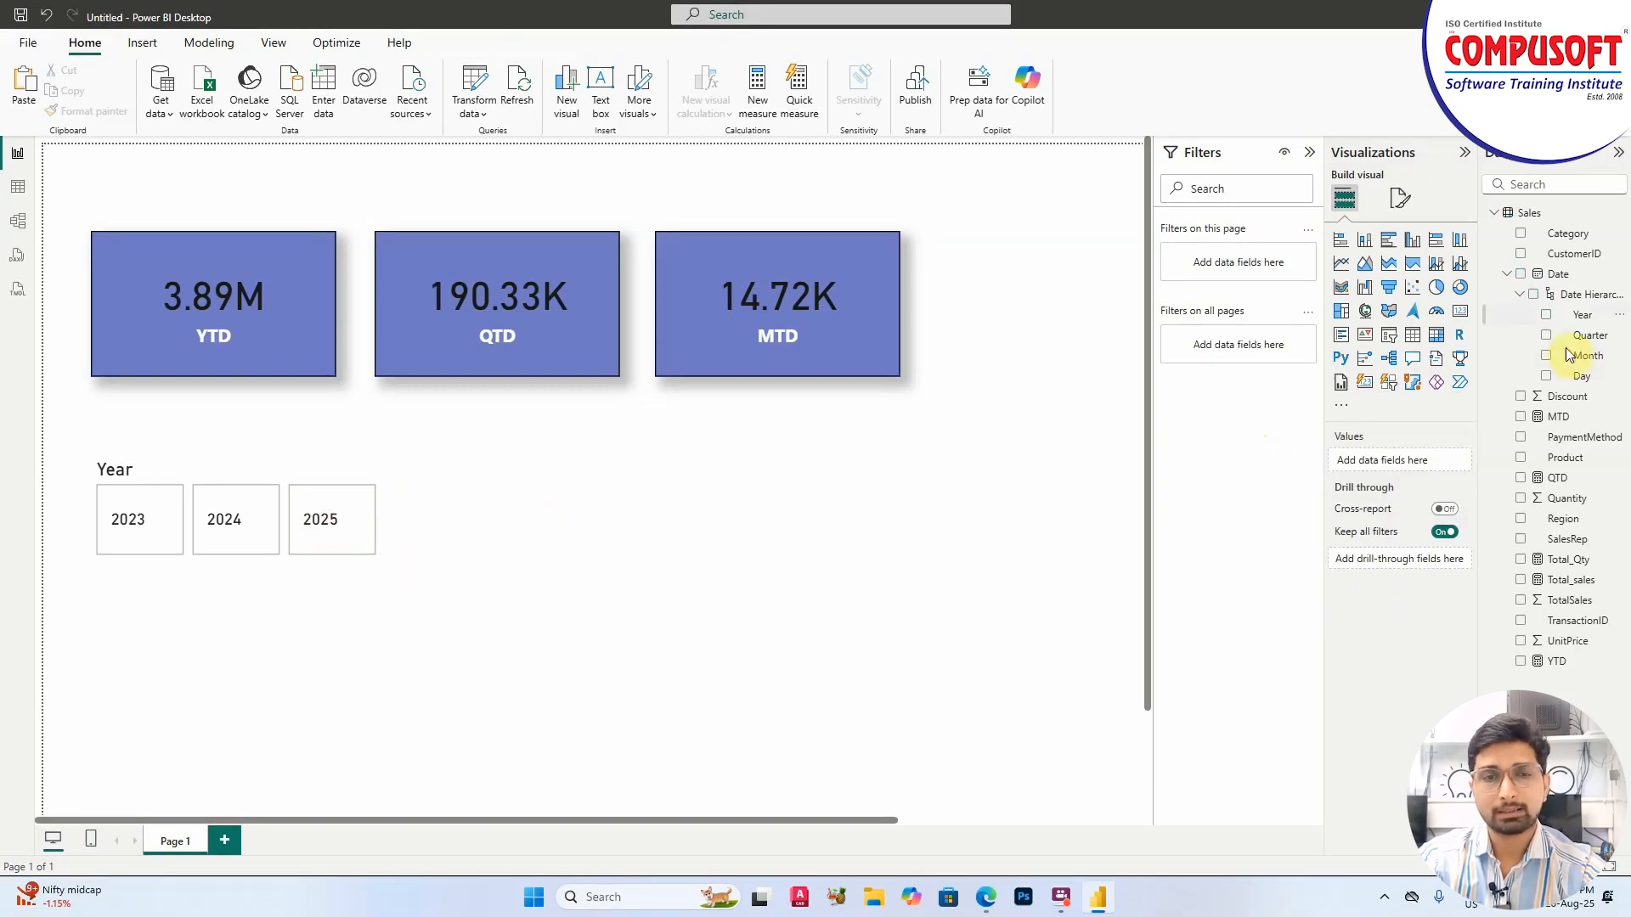
Add a standard list slicer and place it beside the Year slicer, below the QTD card
click(1391, 342)
drag(151, 717, 534, 518)
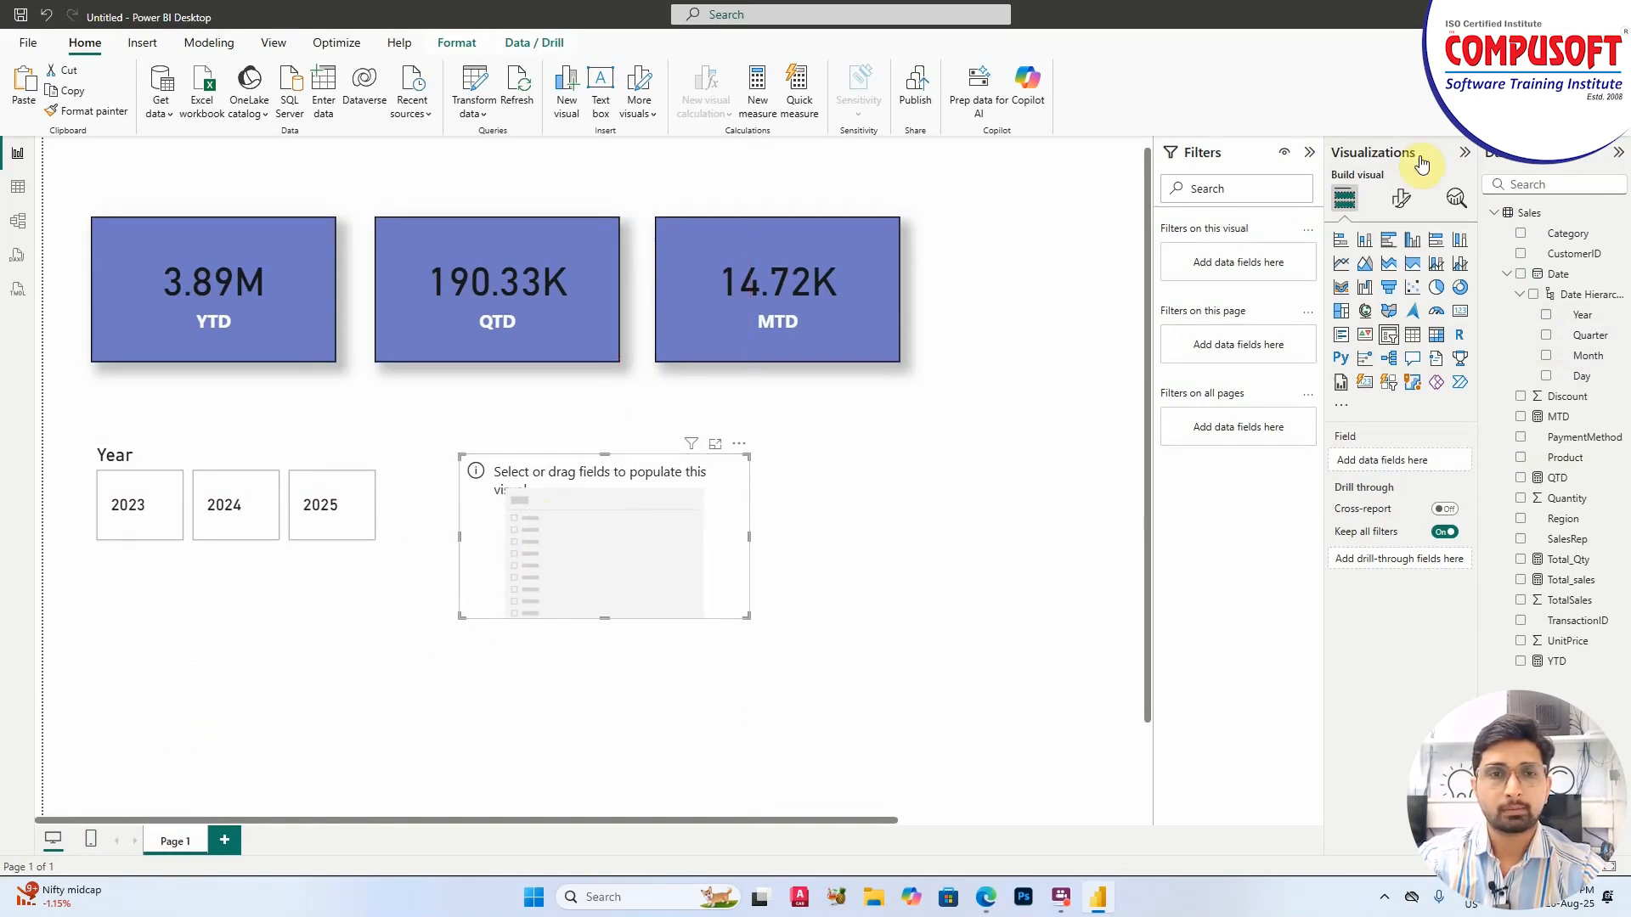
click(1402, 202)
click(592, 558)
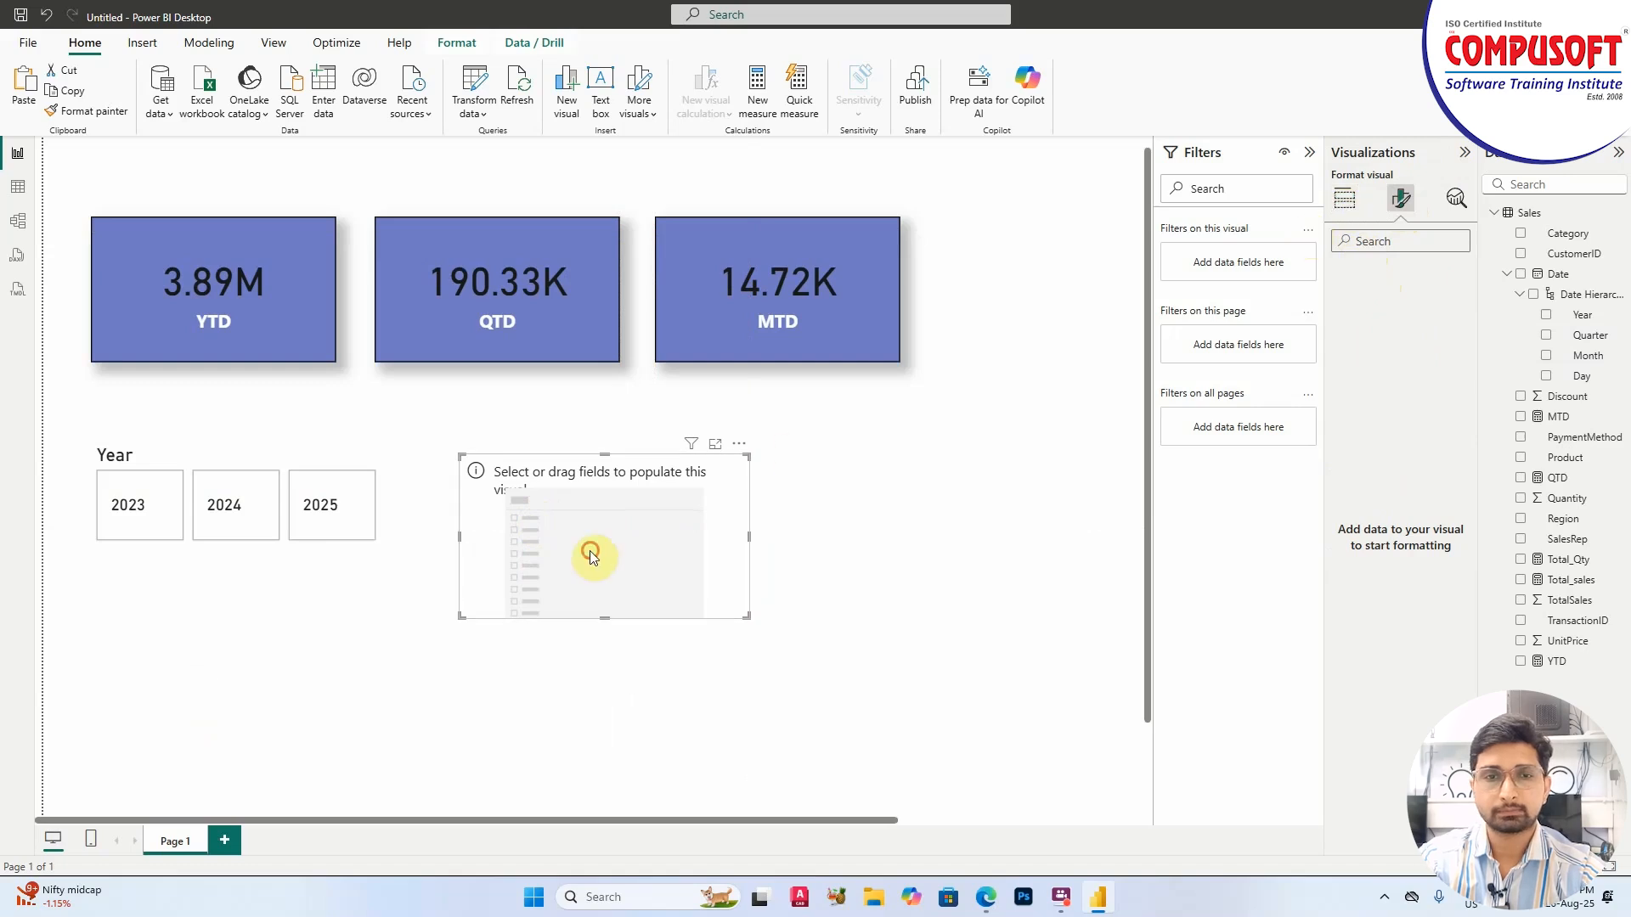
Populate the new slicer with Month from the Date hierarchy and enlarge it vertically to fit January through December
click(1546, 357)
drag(606, 617, 656, 756)
drag(600, 462, 598, 417)
drag(615, 703, 598, 817)
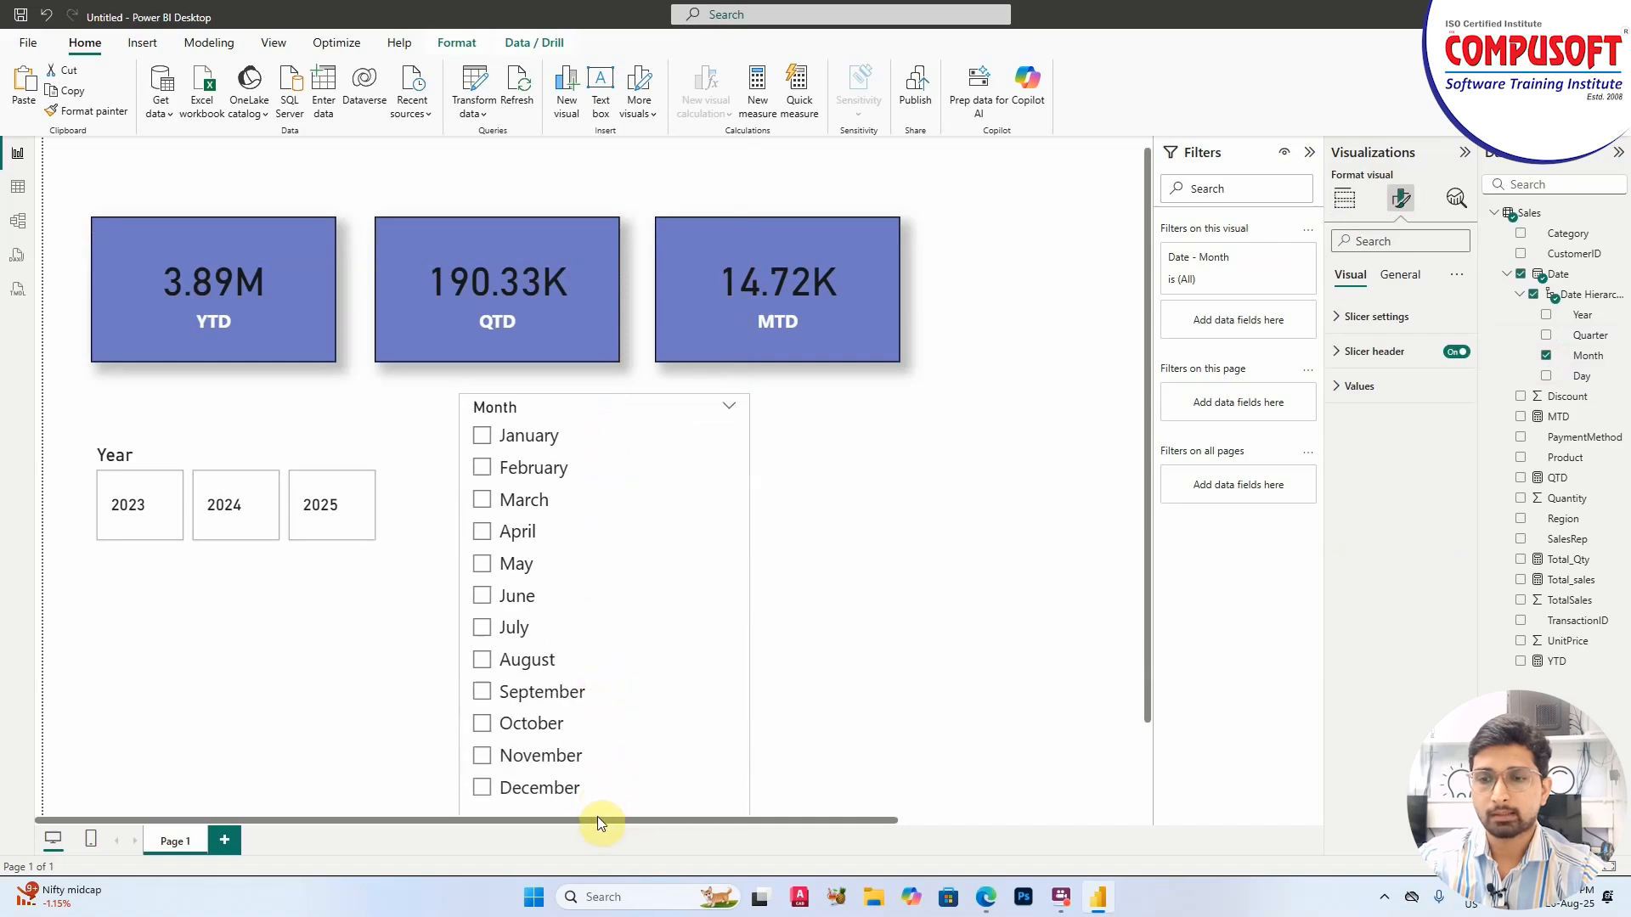
click(915, 713)
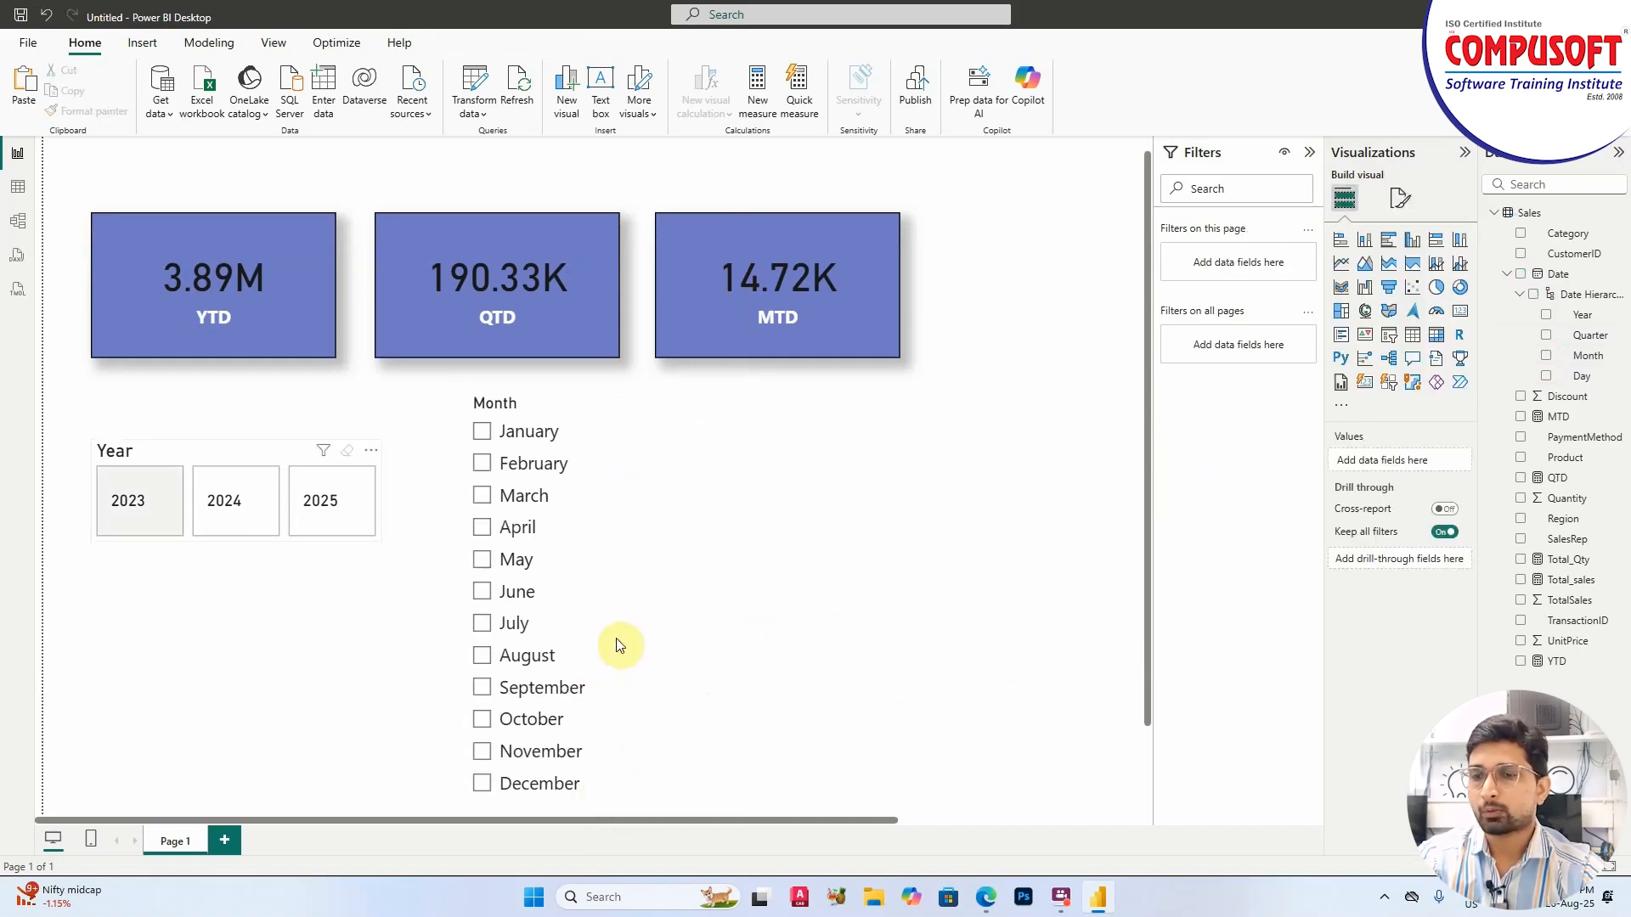
Filter the cards to 2025 and August with the Year and Month slicers to examine their values
click(330, 515)
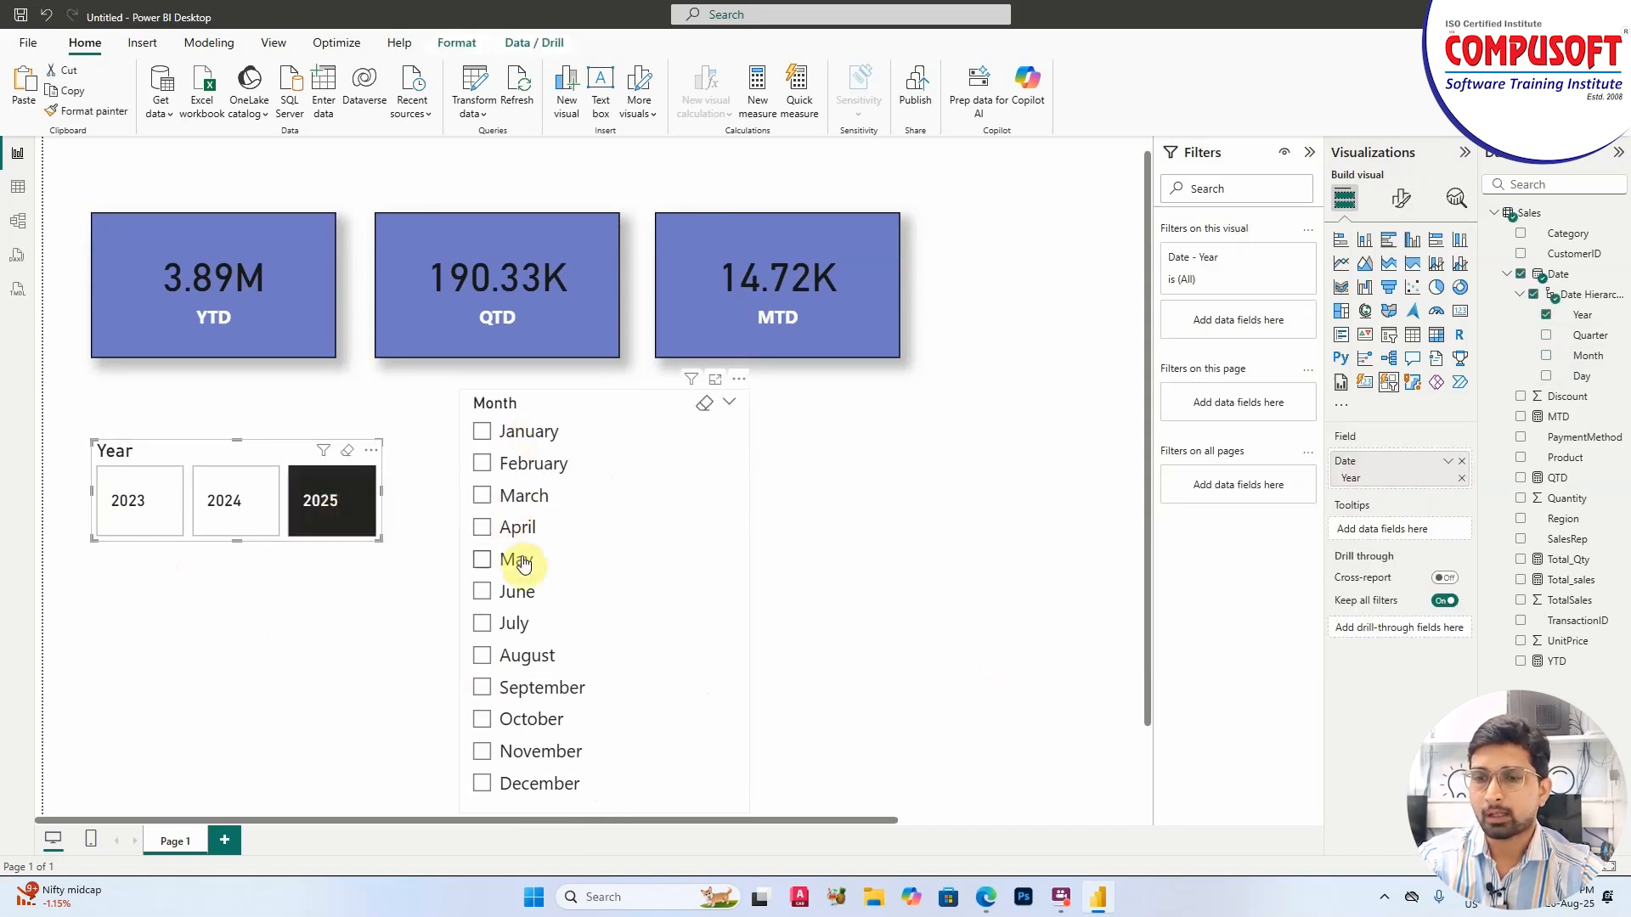
click(483, 662)
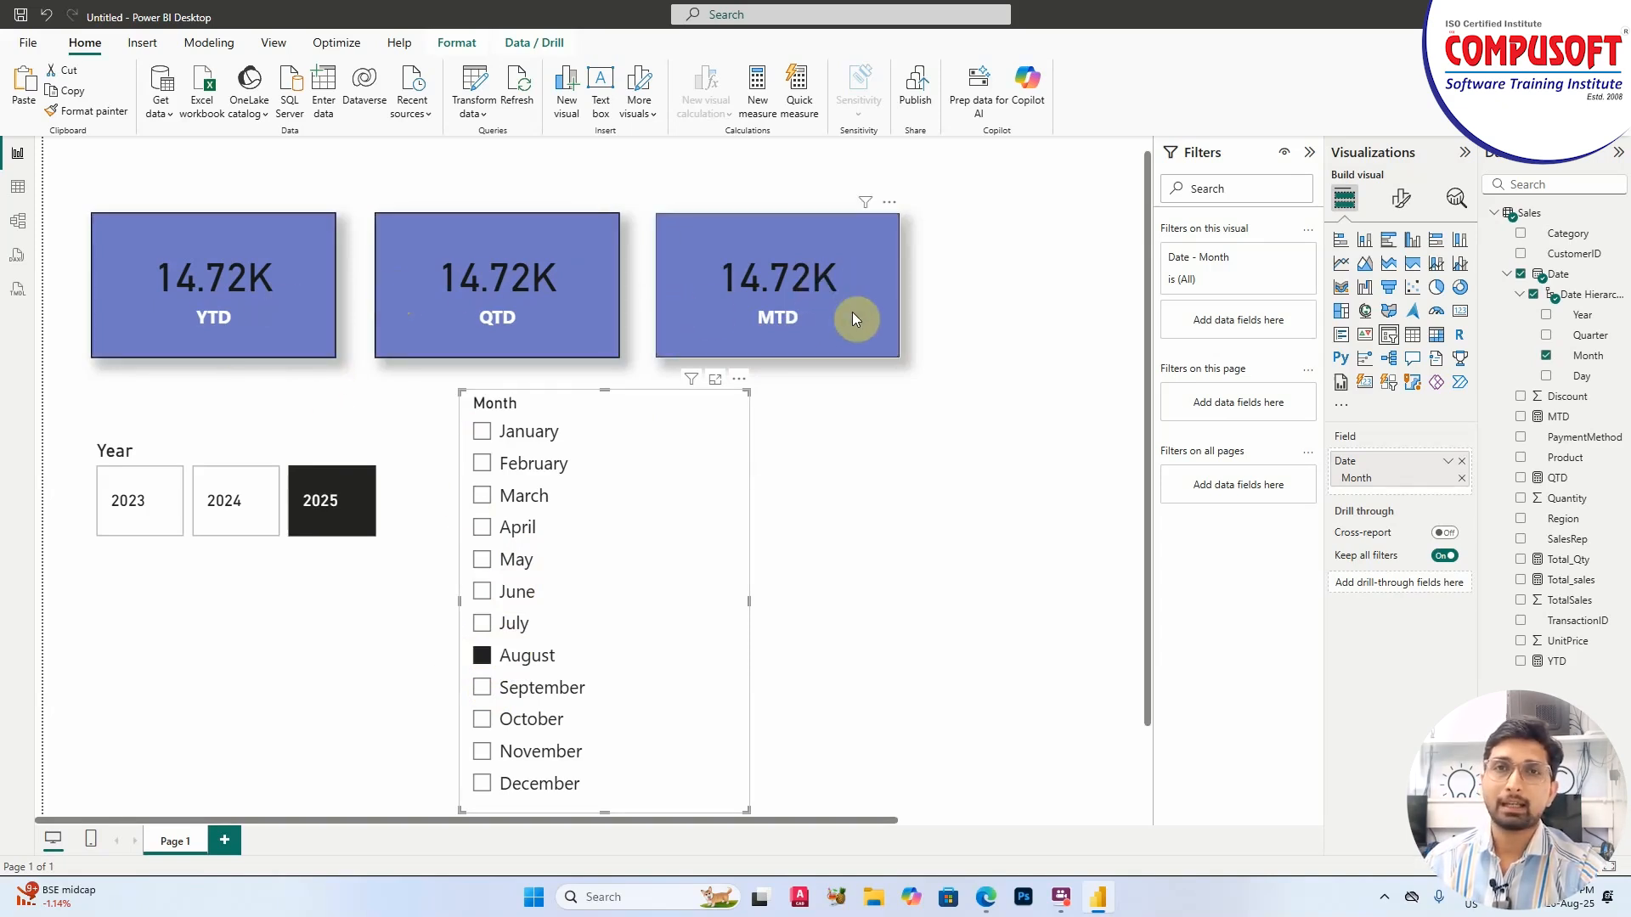
click(482, 657)
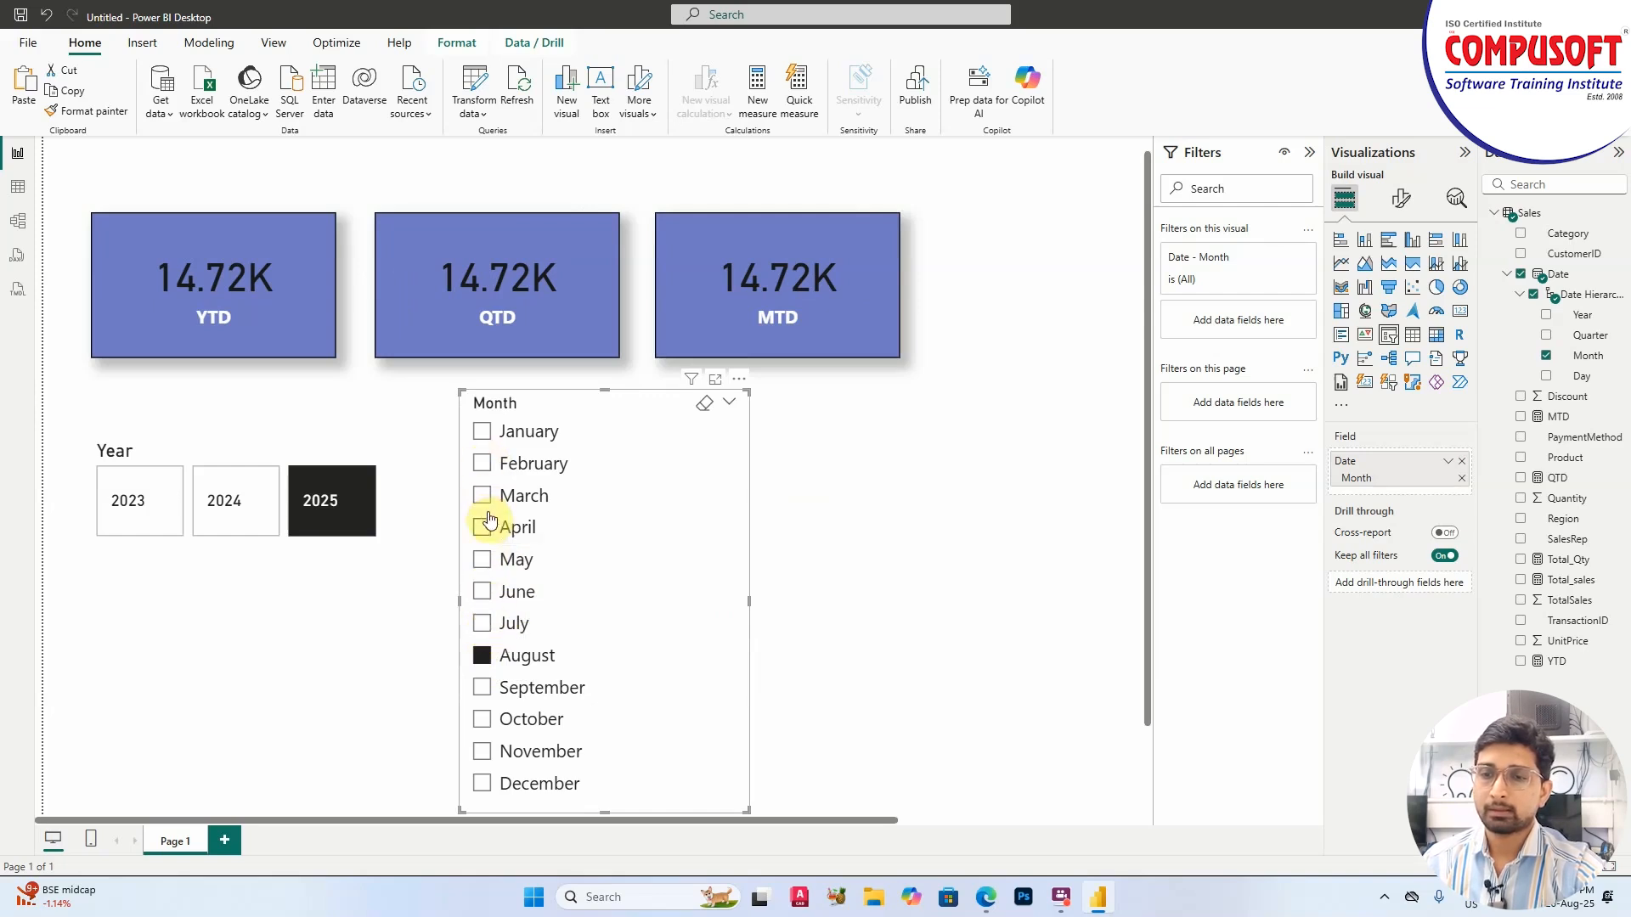
Compare the cards for July alone and for July and August combined, and clear the Month selection
click(481, 625)
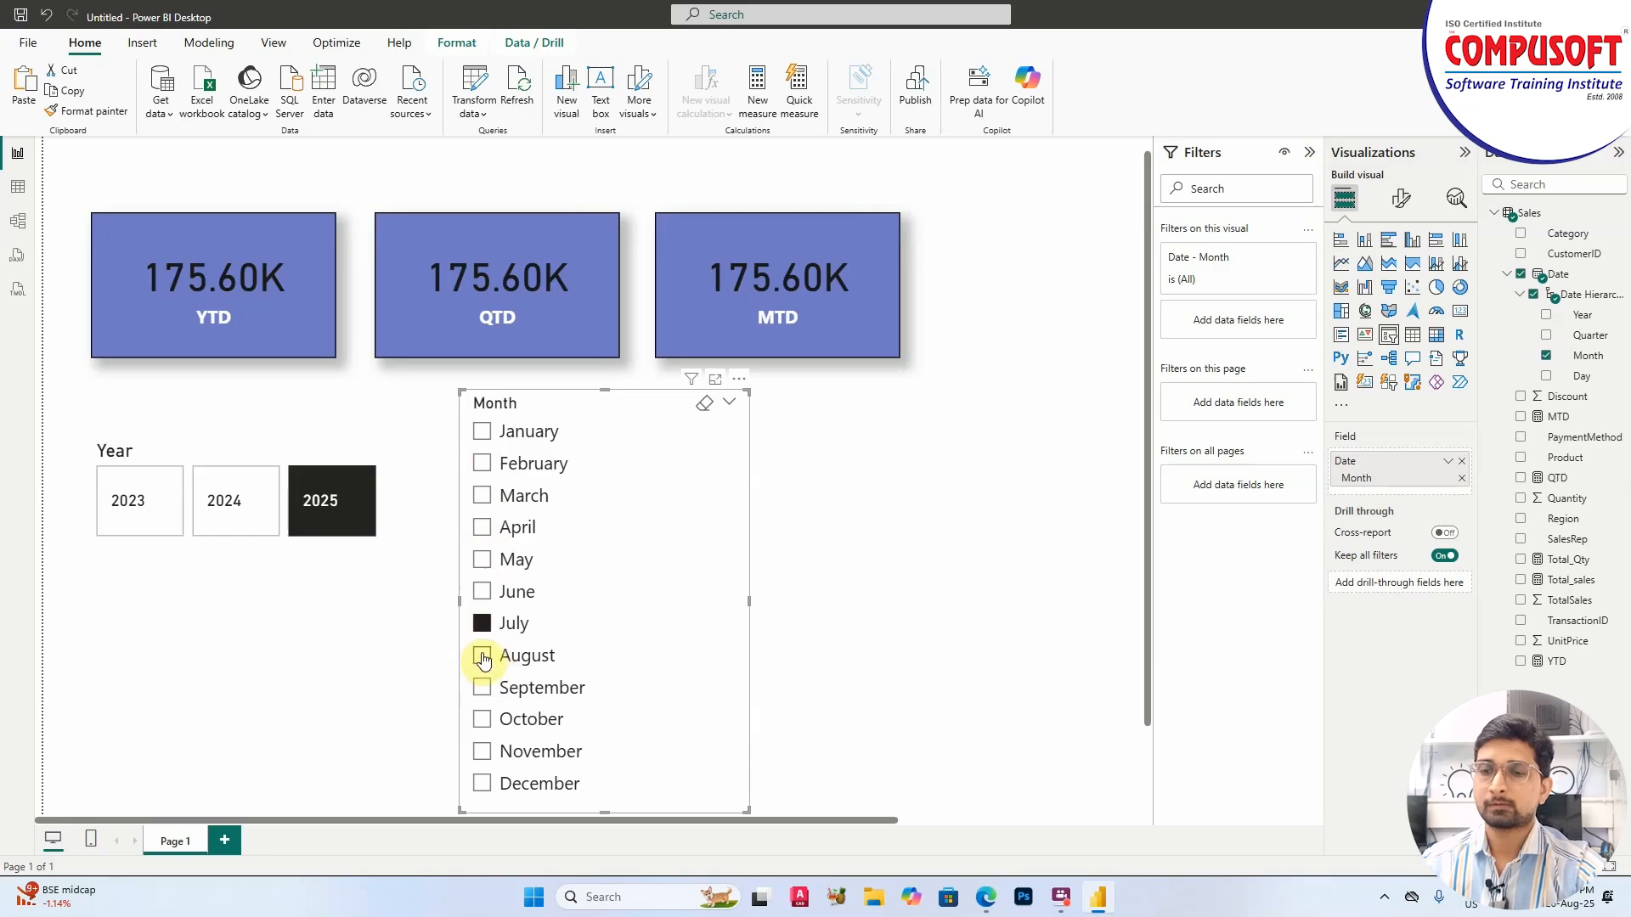
ctrl+click(482, 655)
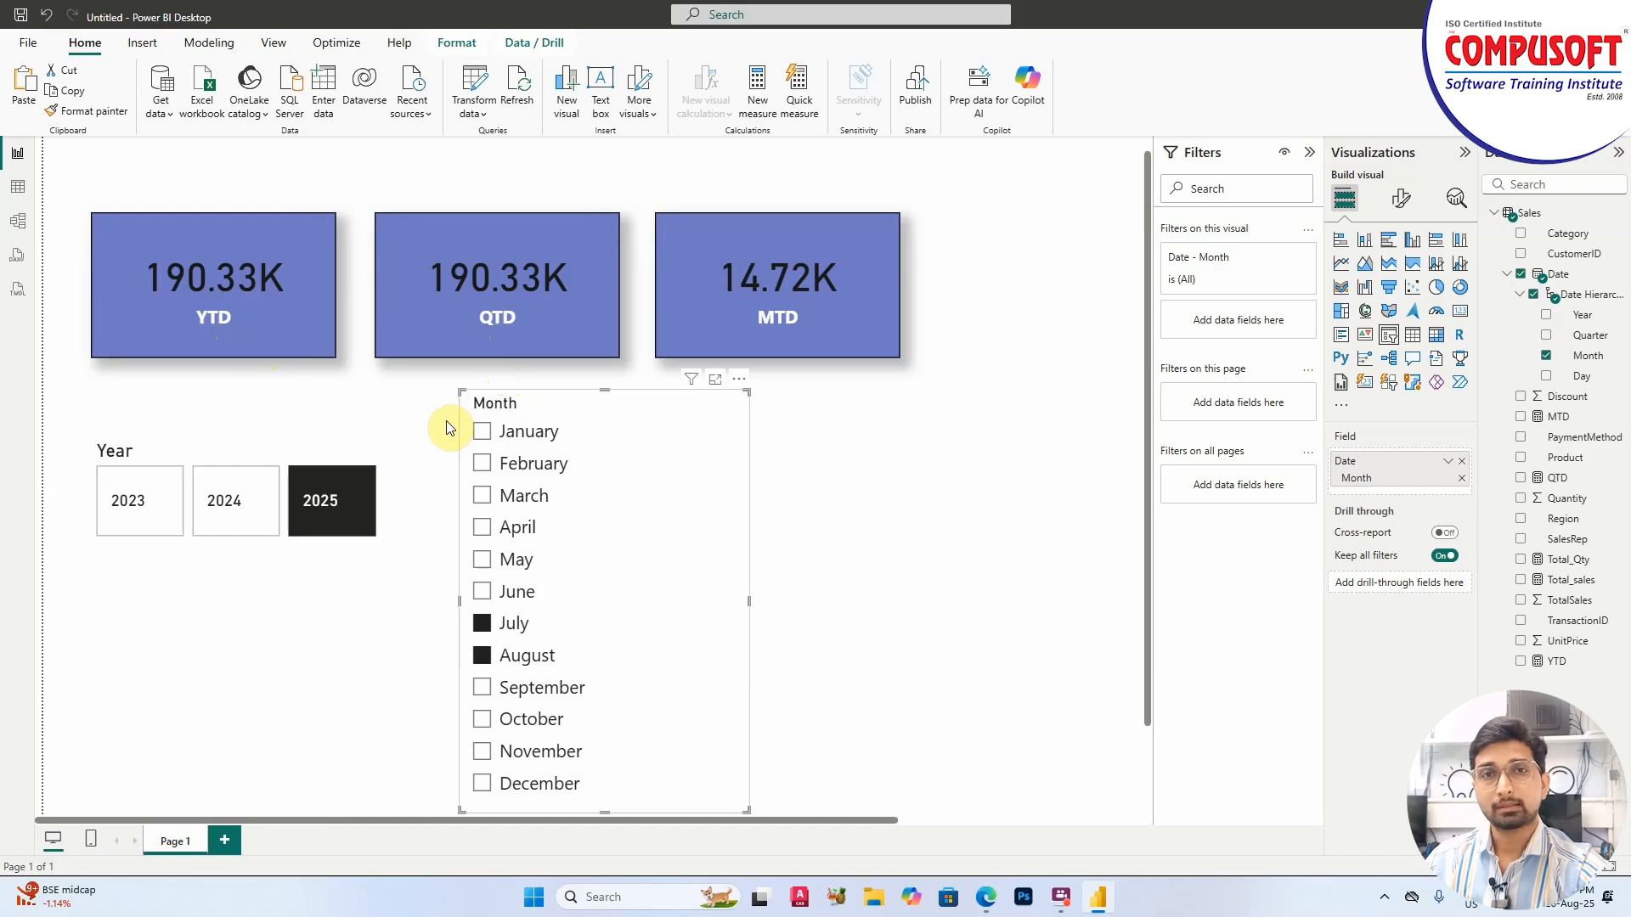
click(481, 643)
click(801, 593)
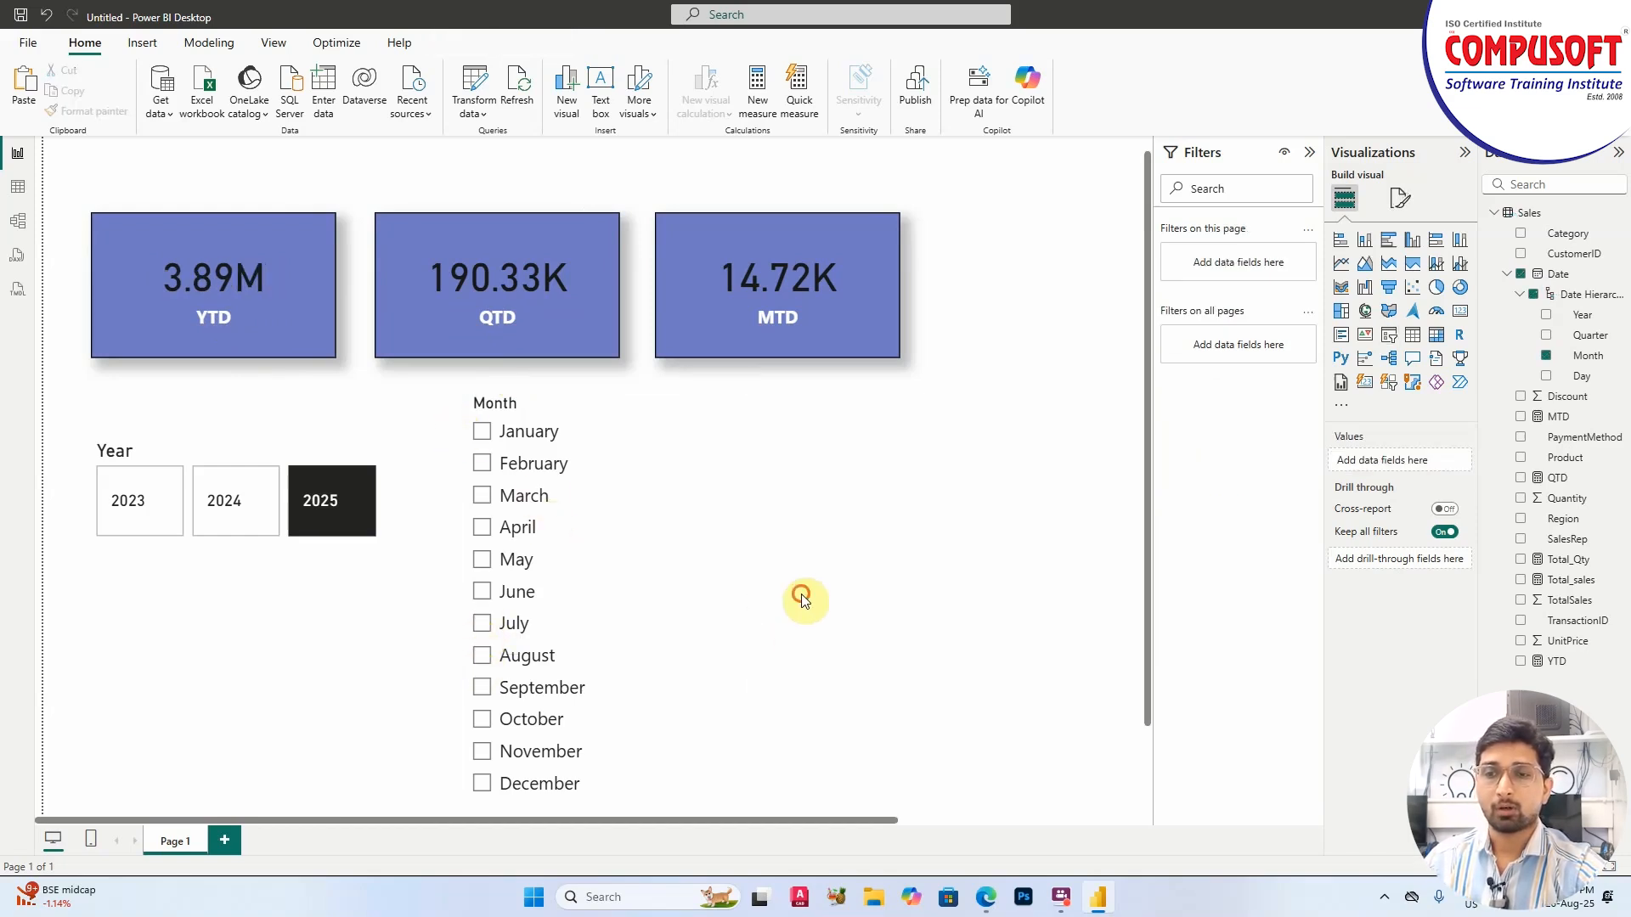